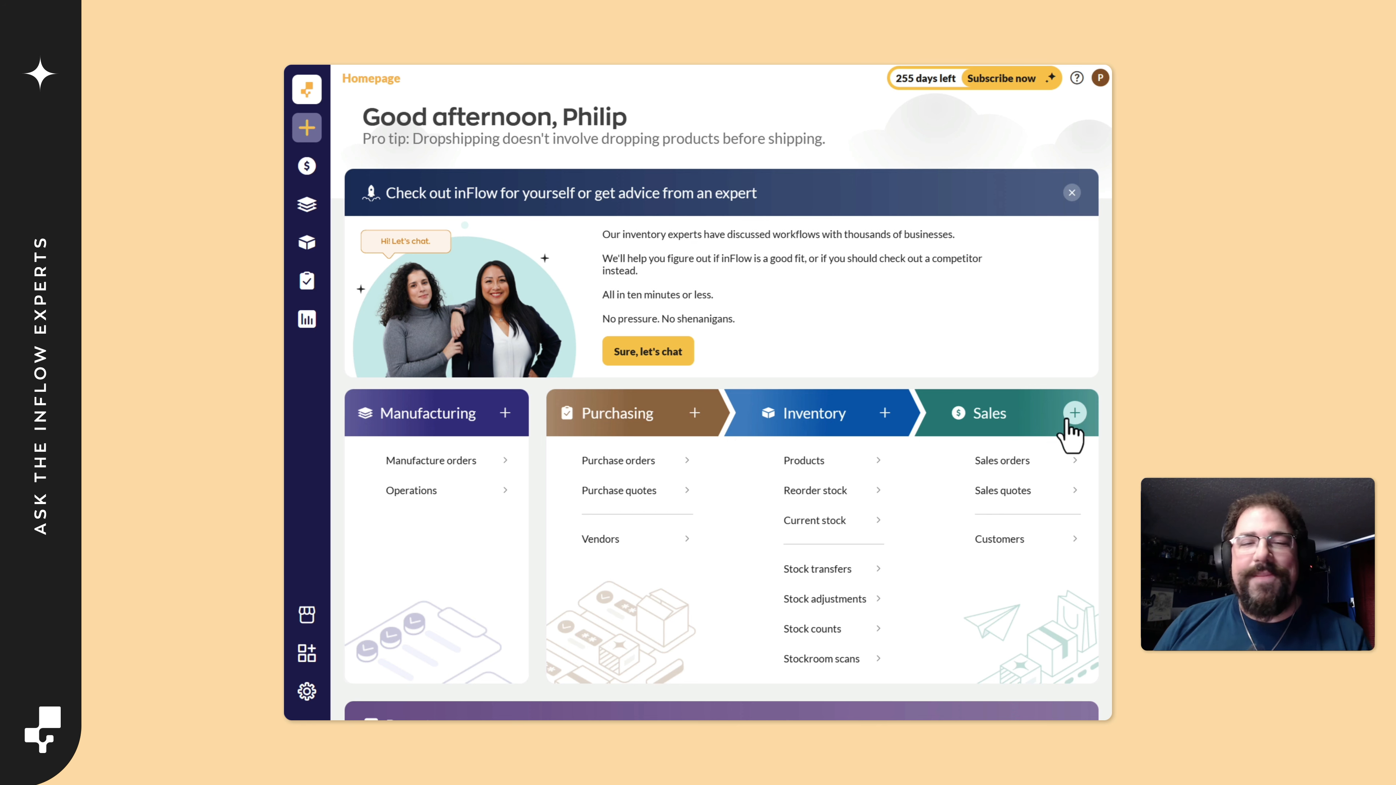
- Start a new sales order for the Superman customer and set it to be fulfilled from Store #2 - Montreal
click(308, 131)
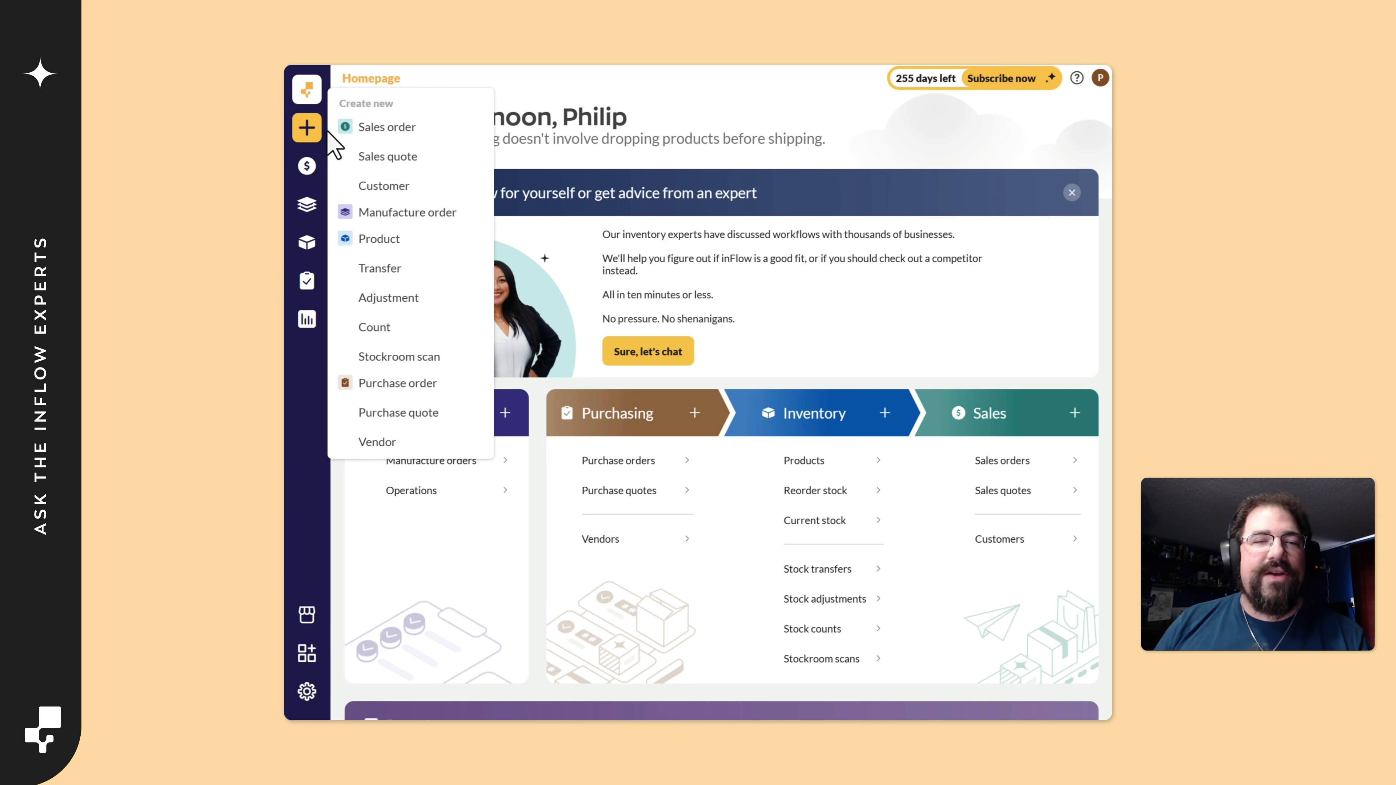
click(429, 130)
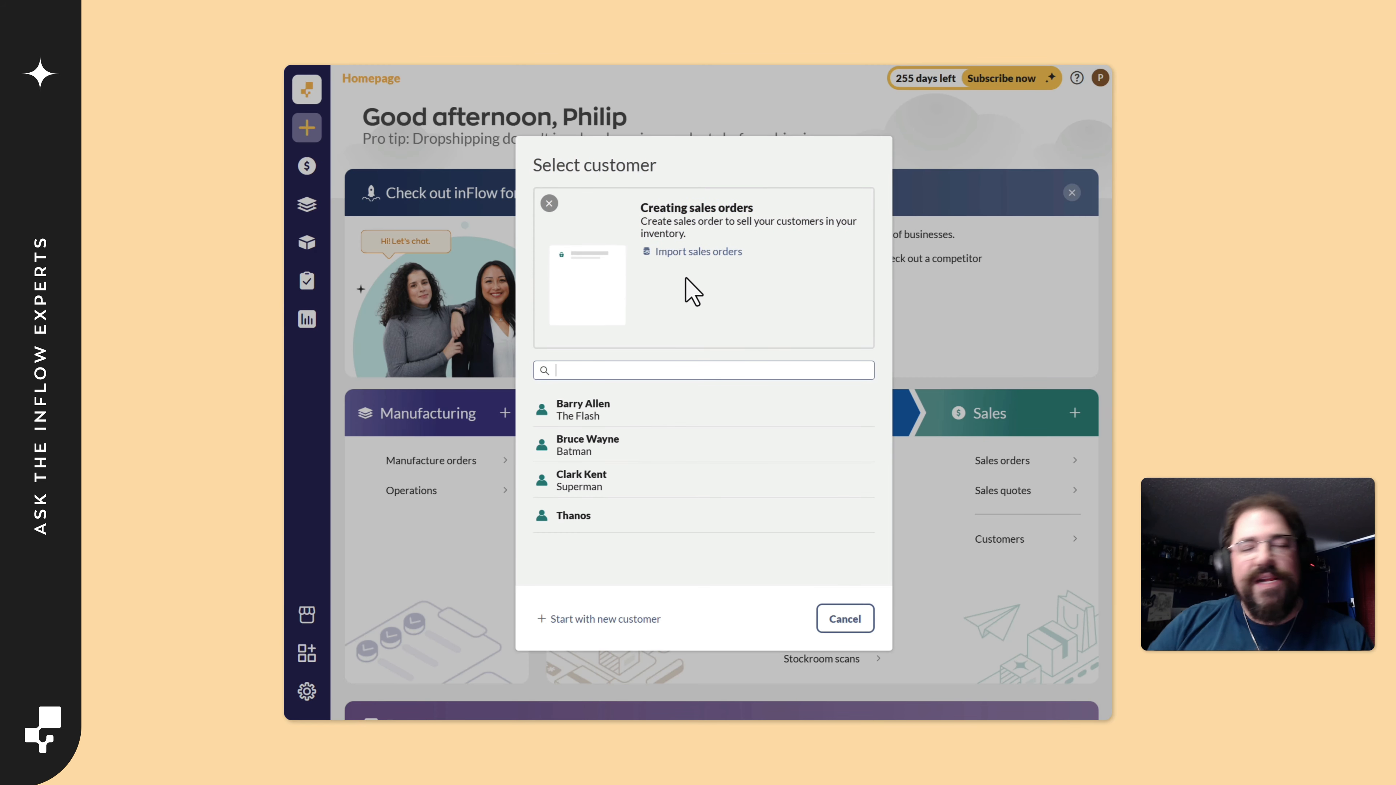
click(640, 481)
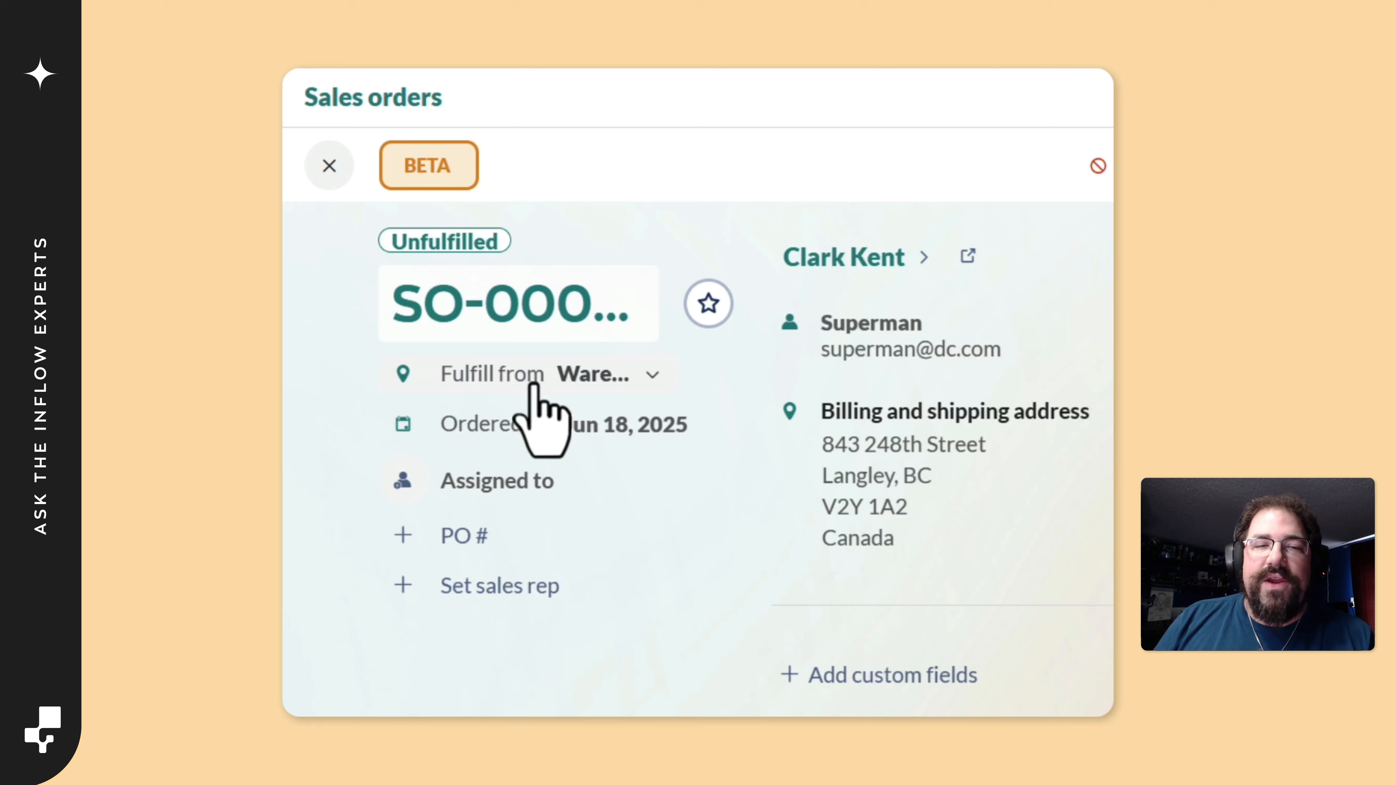
click(448, 330)
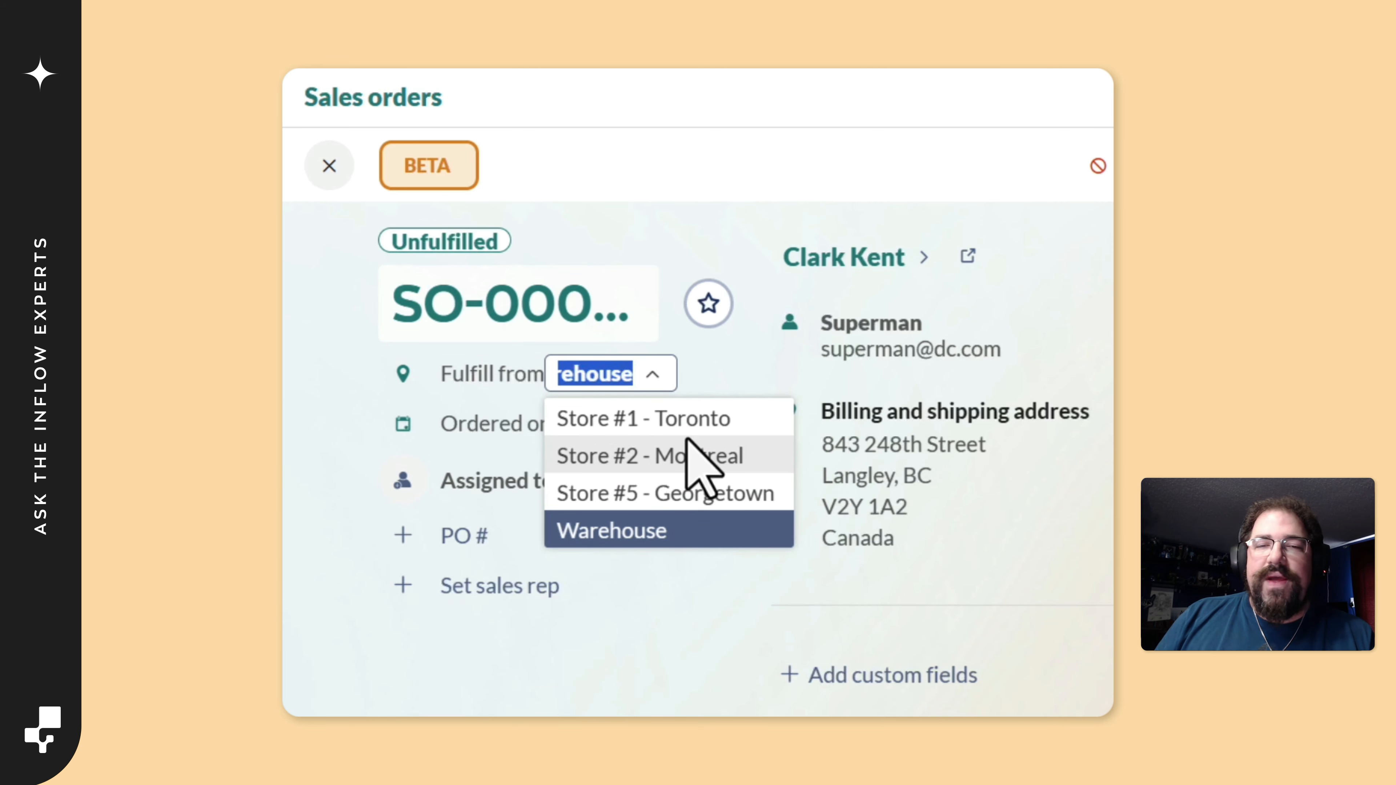
click(687, 457)
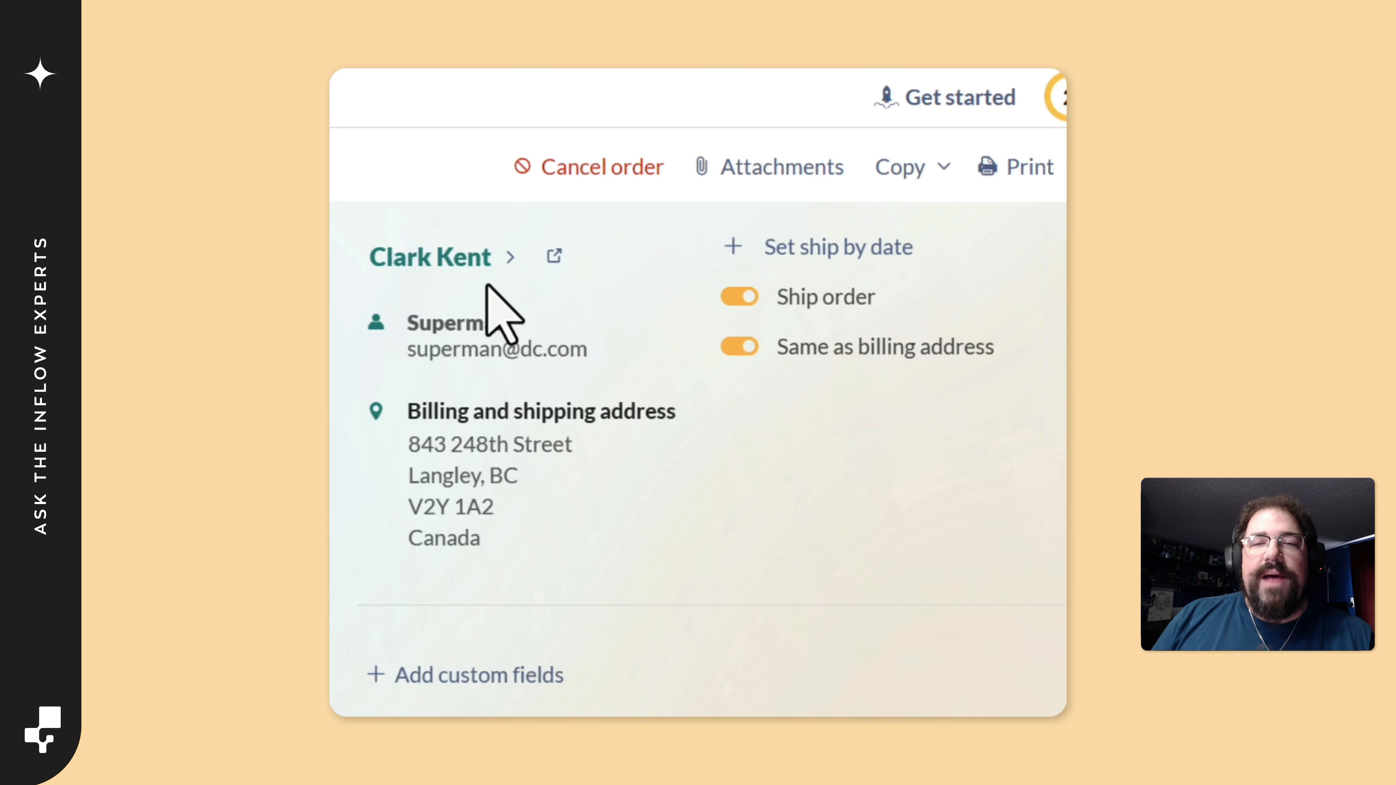
- Look through the customers the order could be changed to, and try out a shipping address separate from the billing address
click(447, 259)
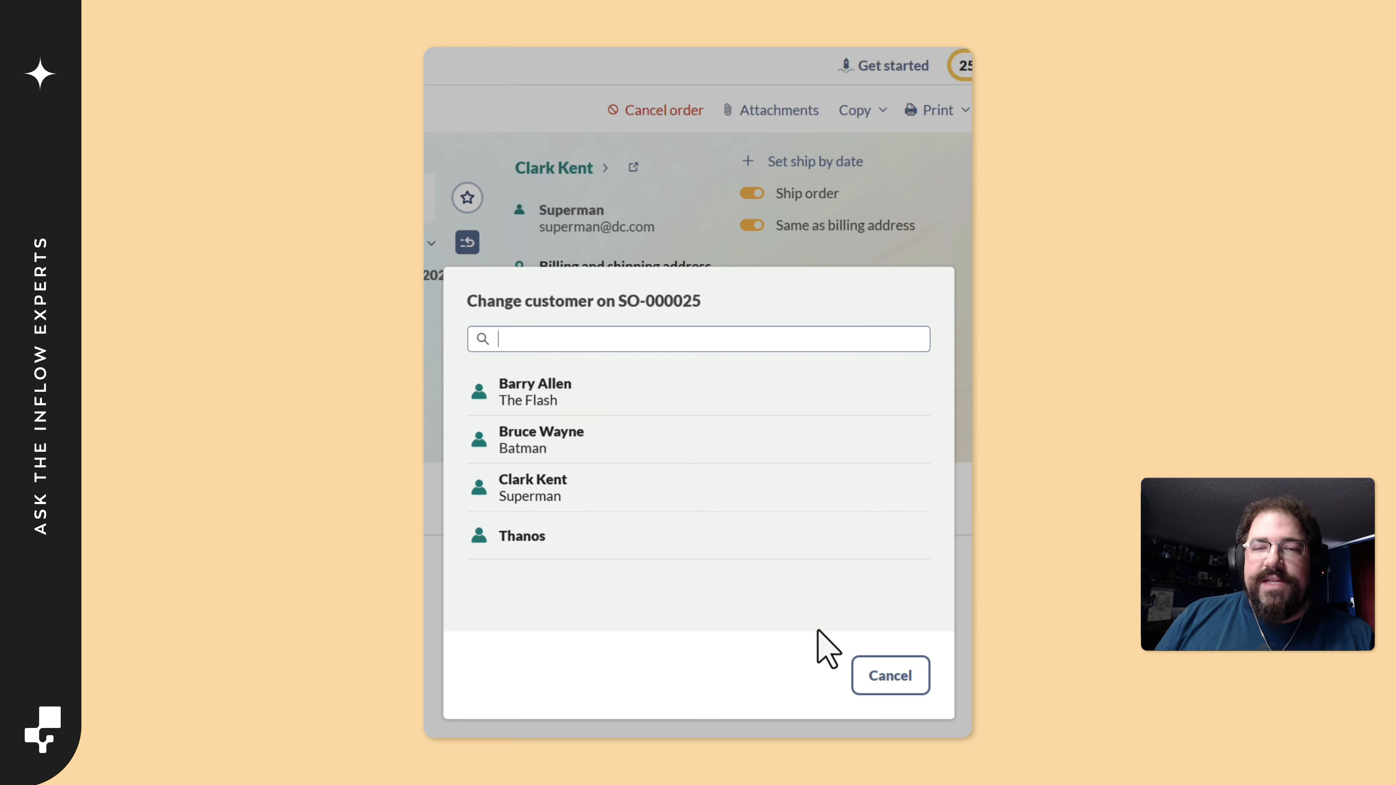
click(885, 677)
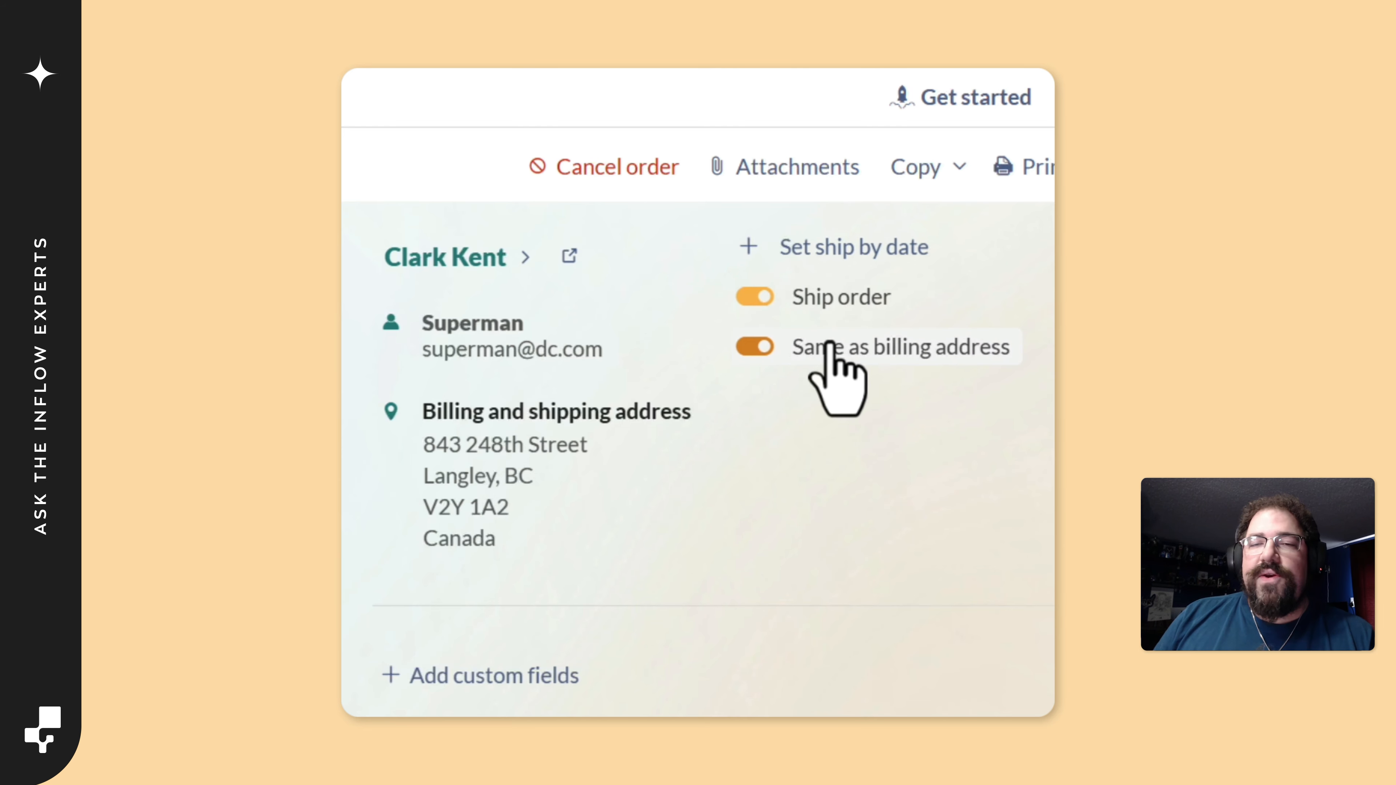
click(808, 347)
click(753, 347)
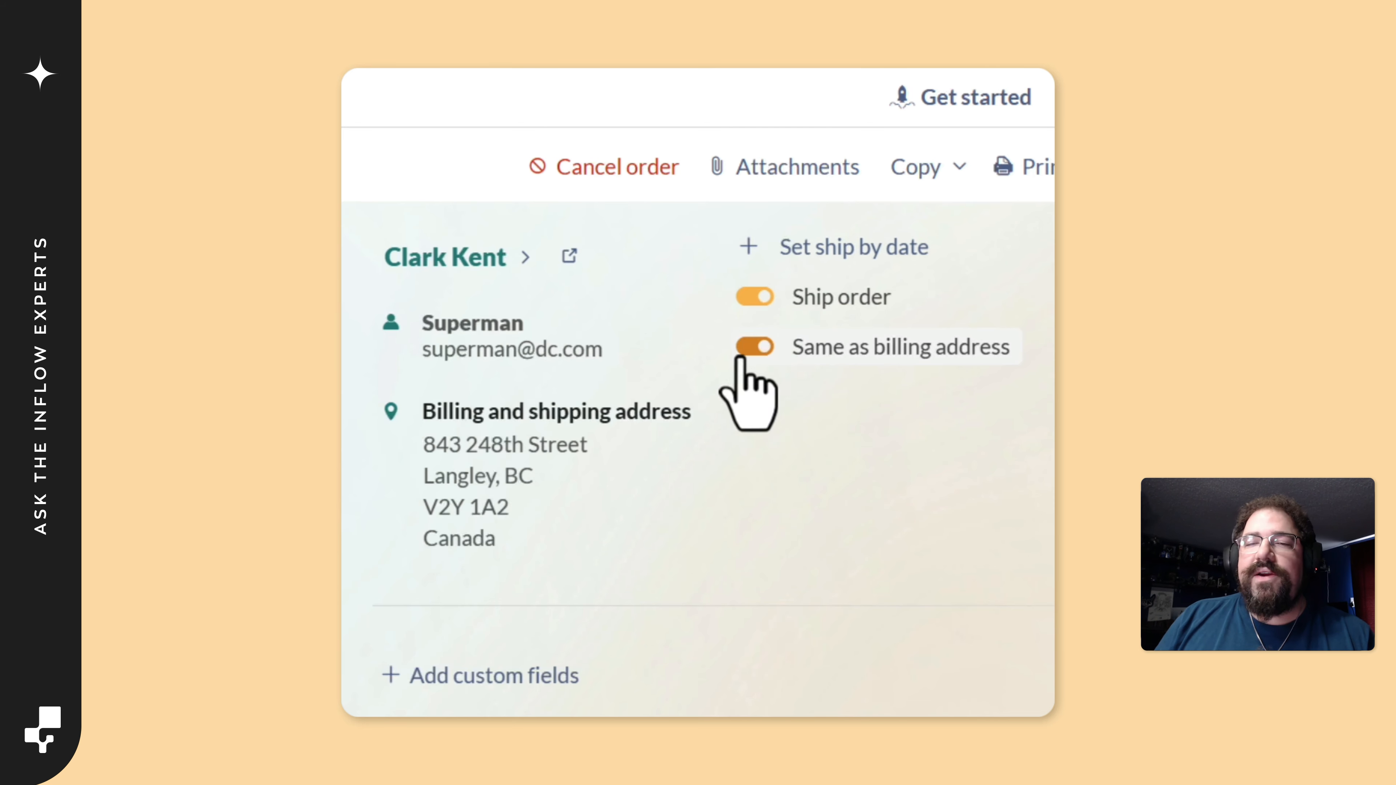
click(841, 346)
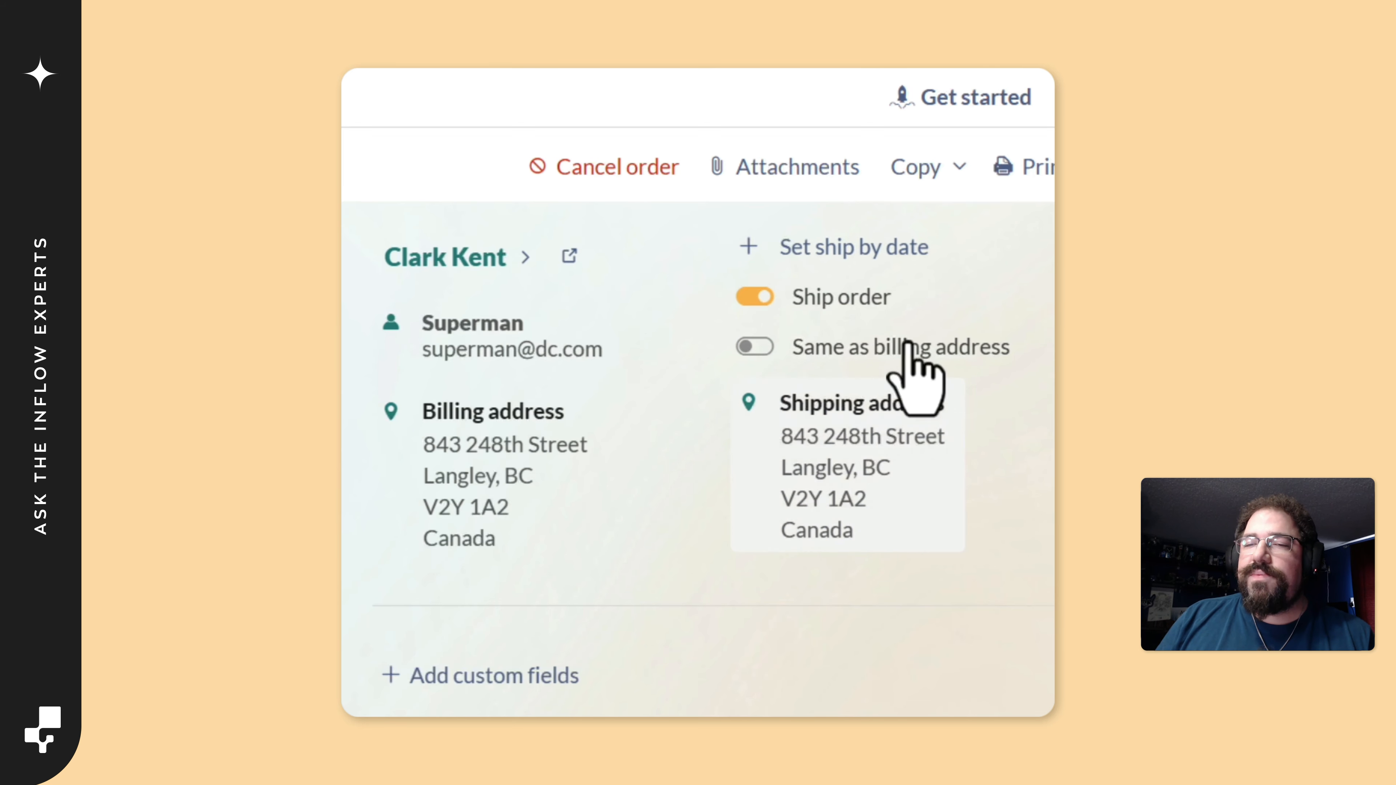
click(823, 341)
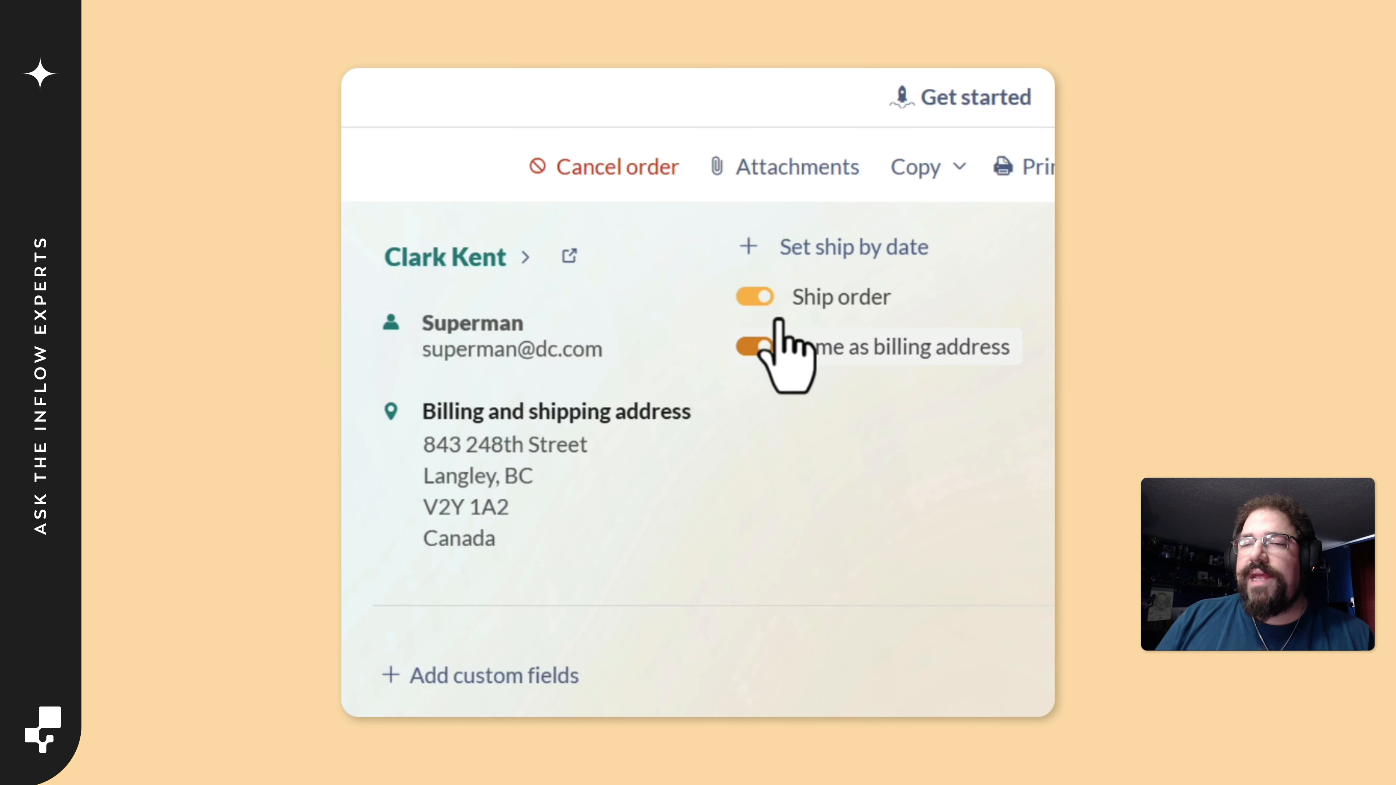
- Try the order with Ship order turned off, and restore both Ship order and Same as billing address
click(784, 296)
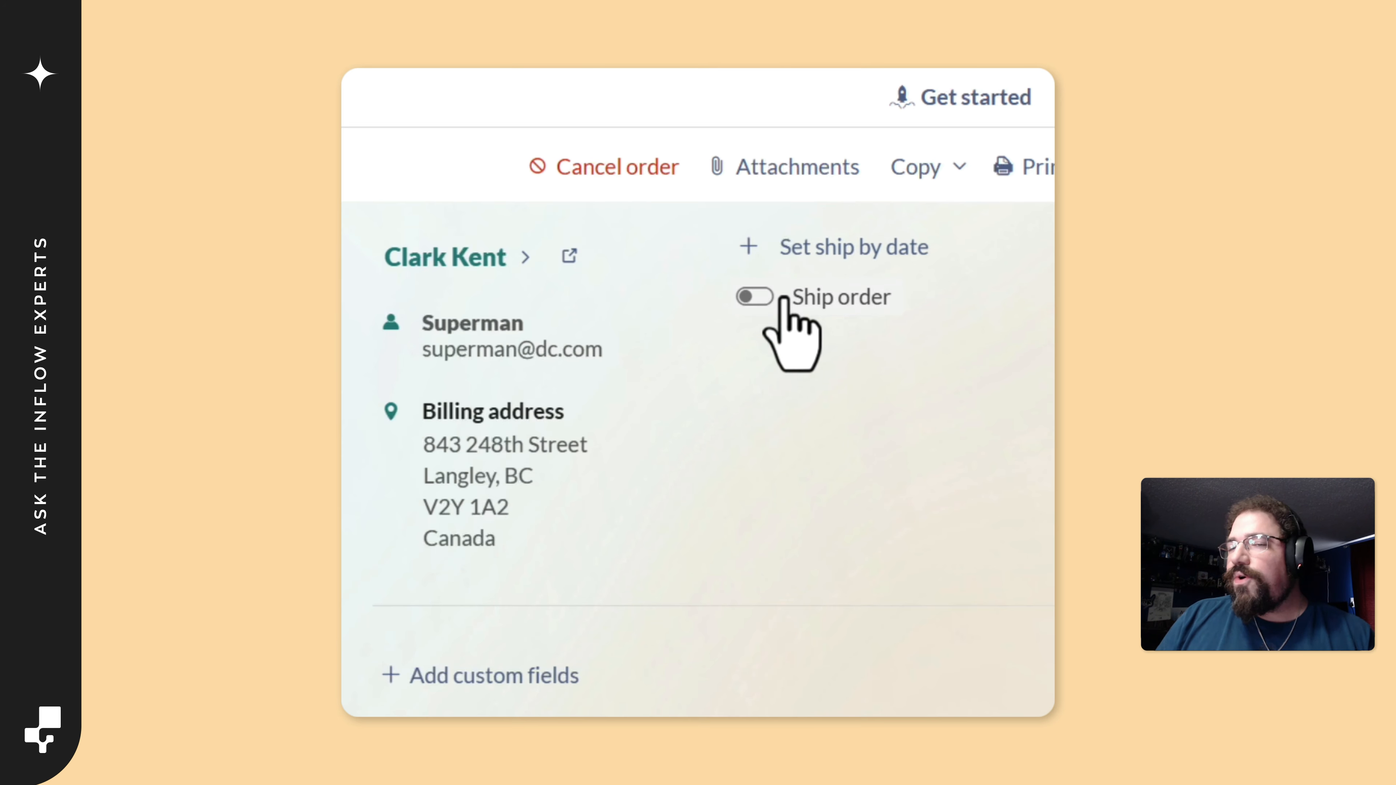
click(783, 297)
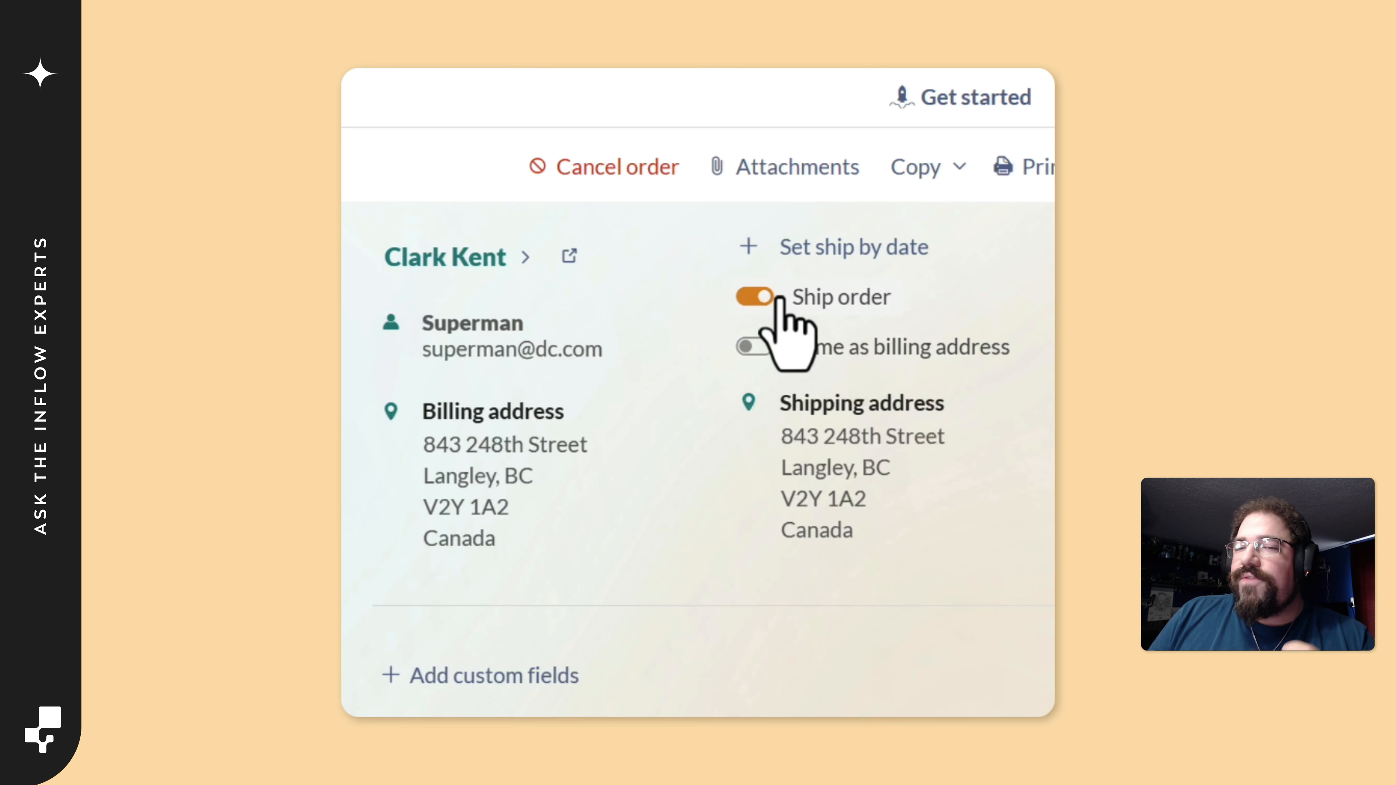
click(801, 348)
click(790, 298)
click(789, 298)
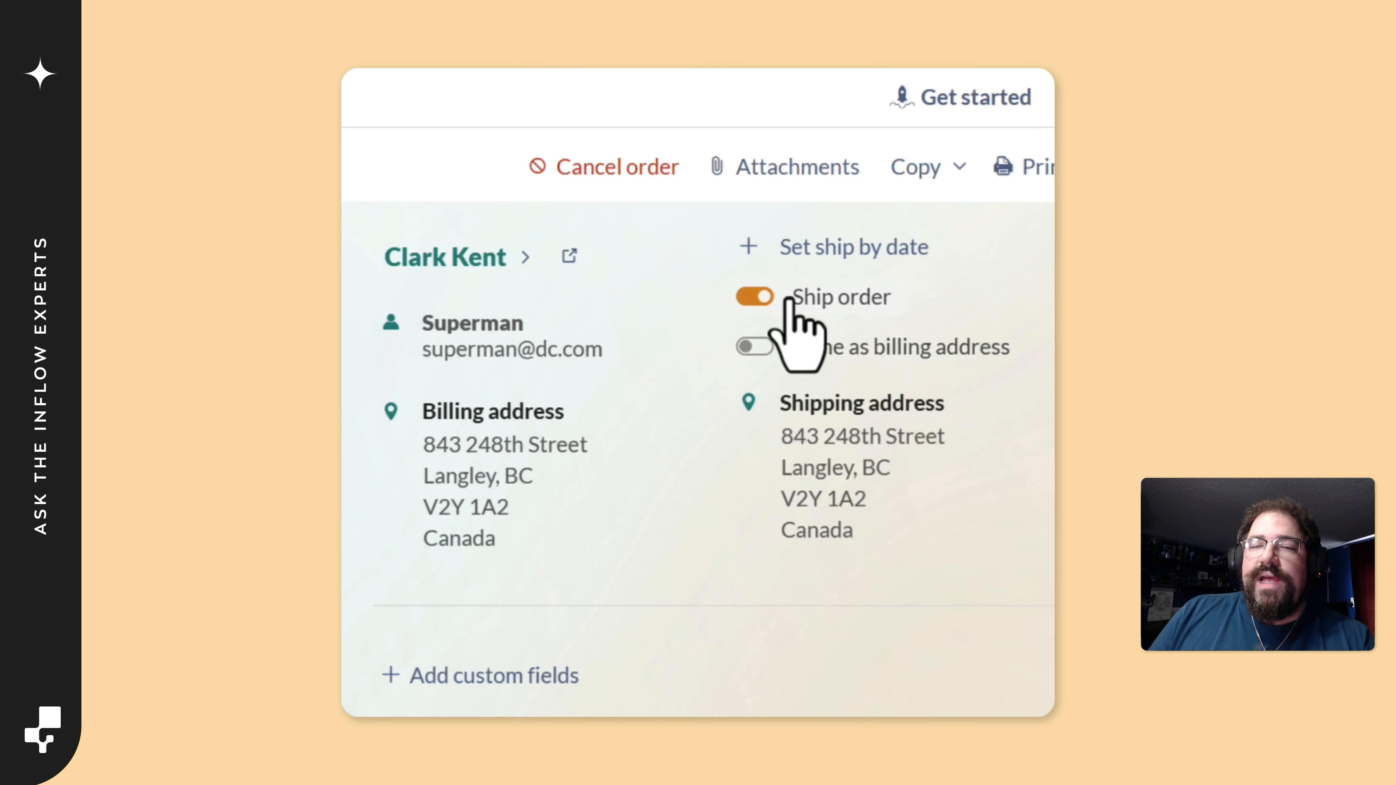
click(815, 297)
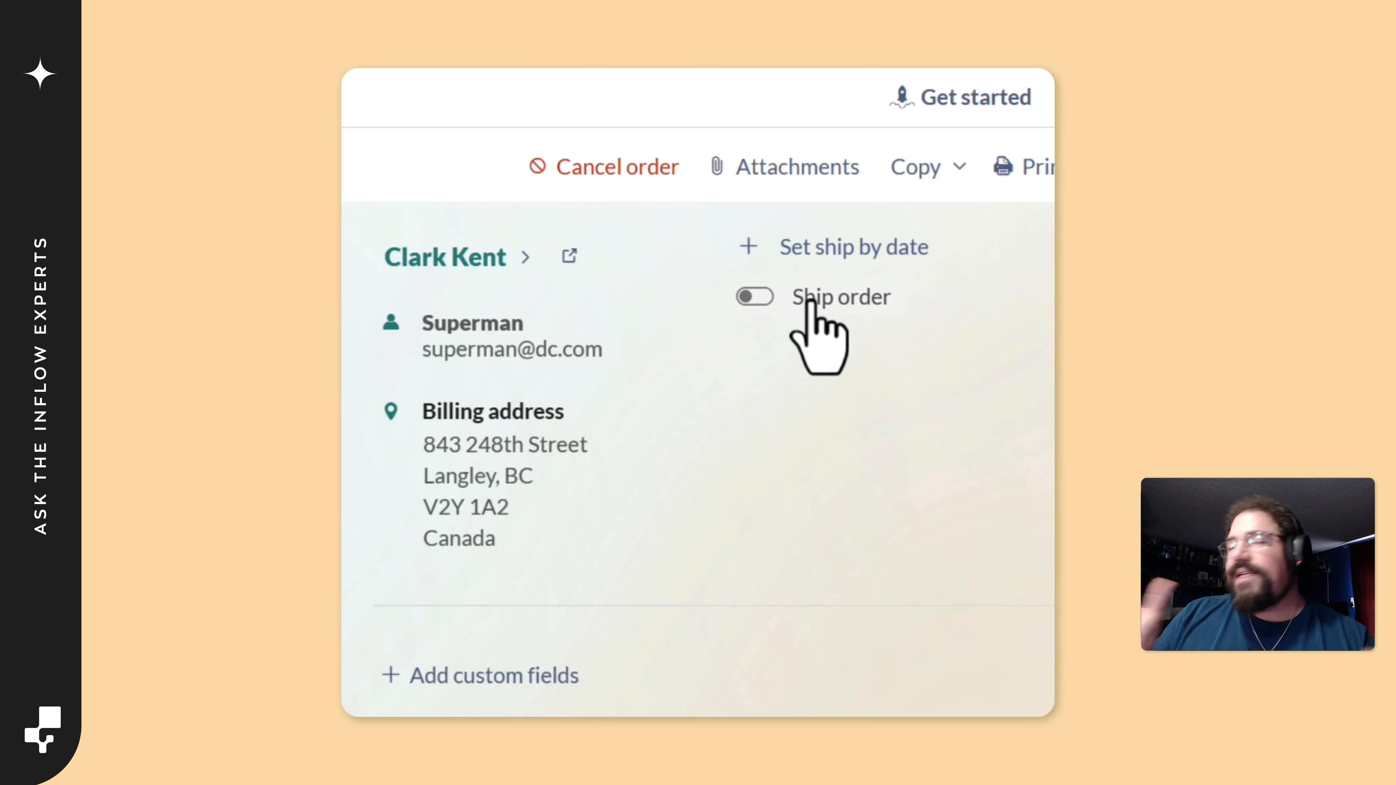
click(810, 301)
click(812, 346)
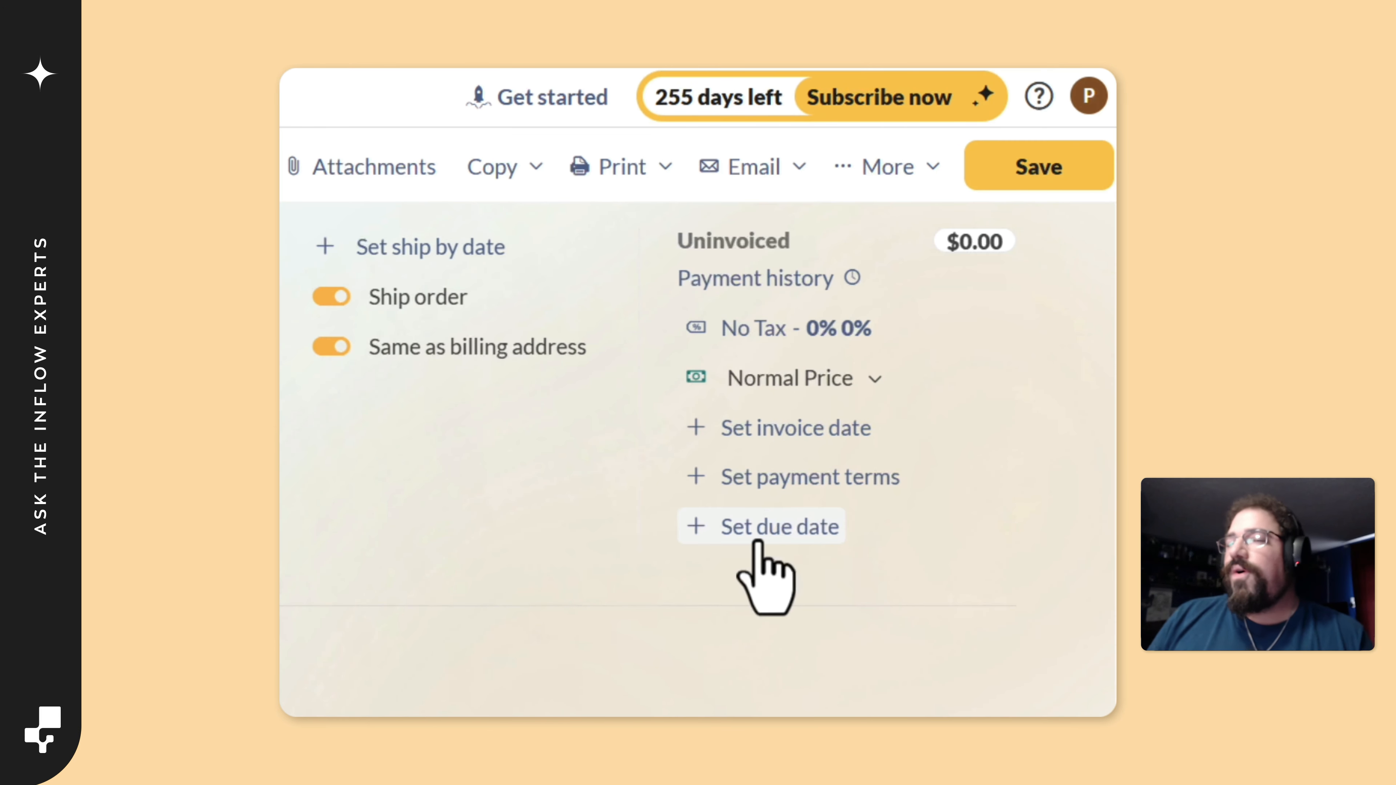
- Examine the order's payment history, taxing schemes and pricing schemes without changing them
click(714, 280)
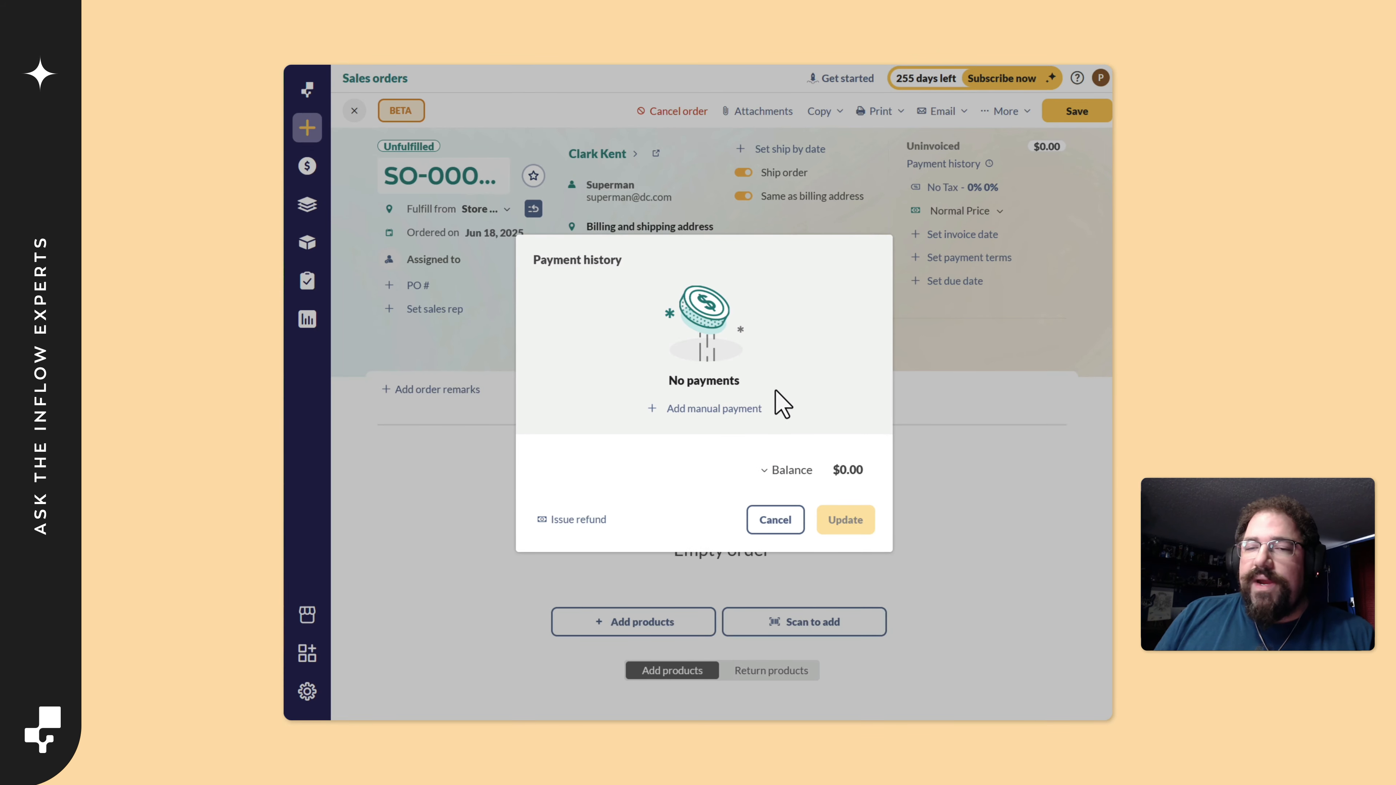
click(778, 520)
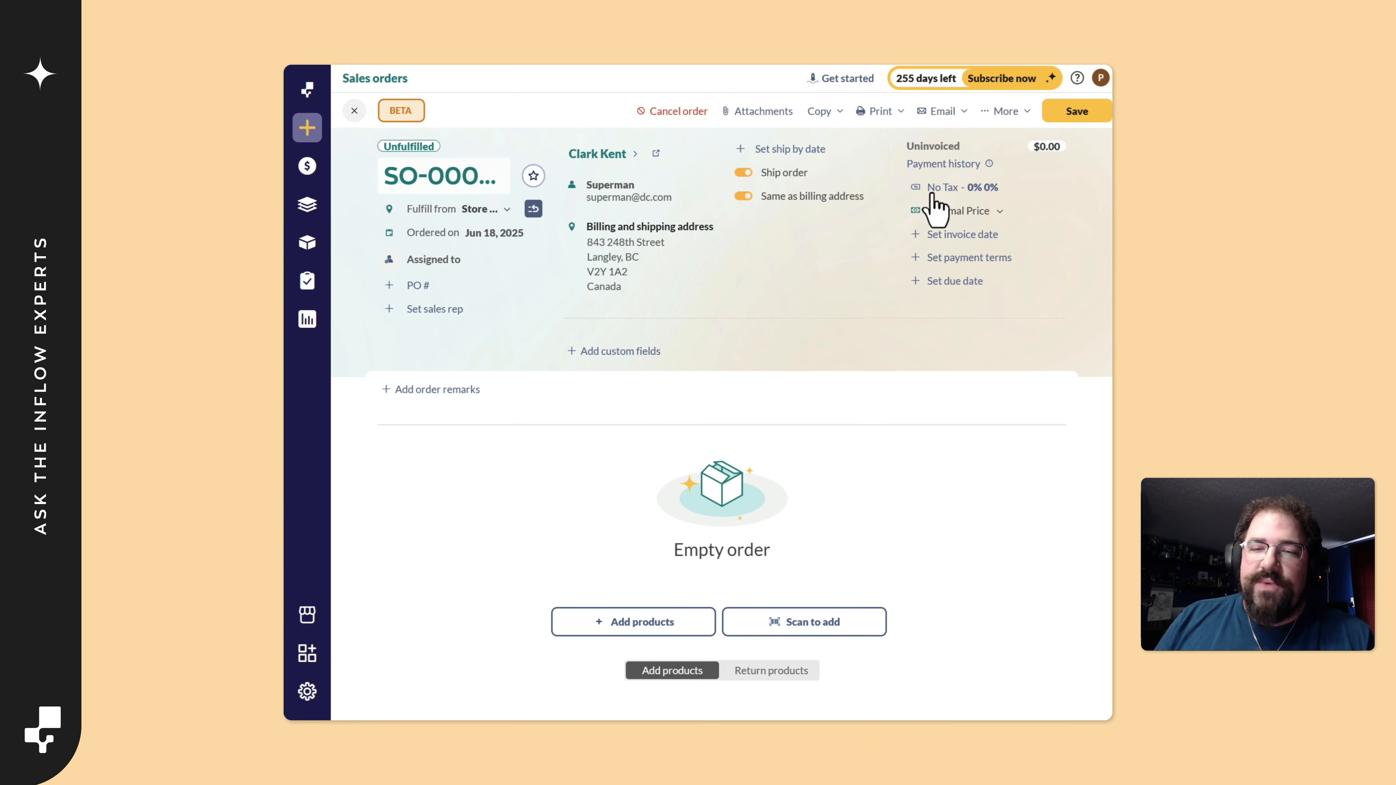
click(960, 190)
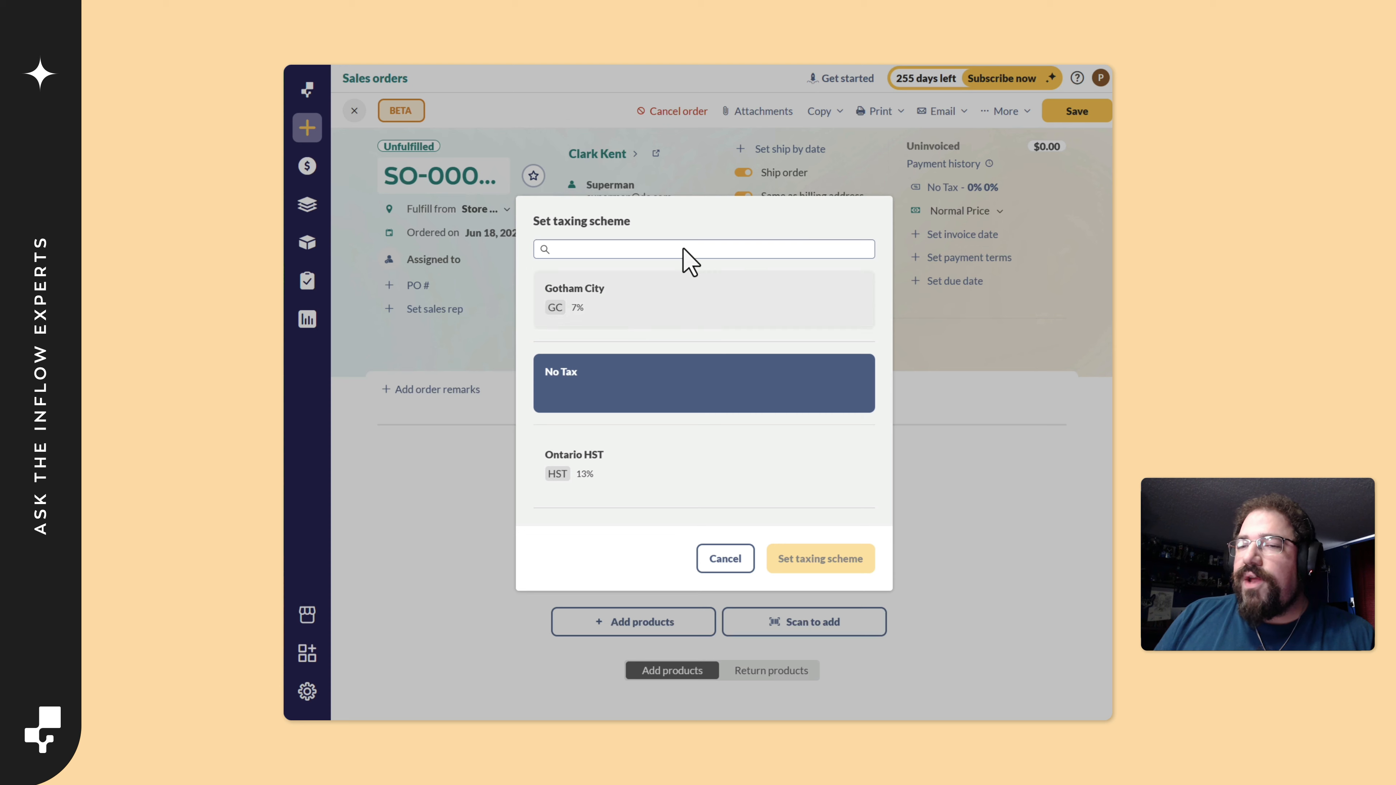
click(725, 558)
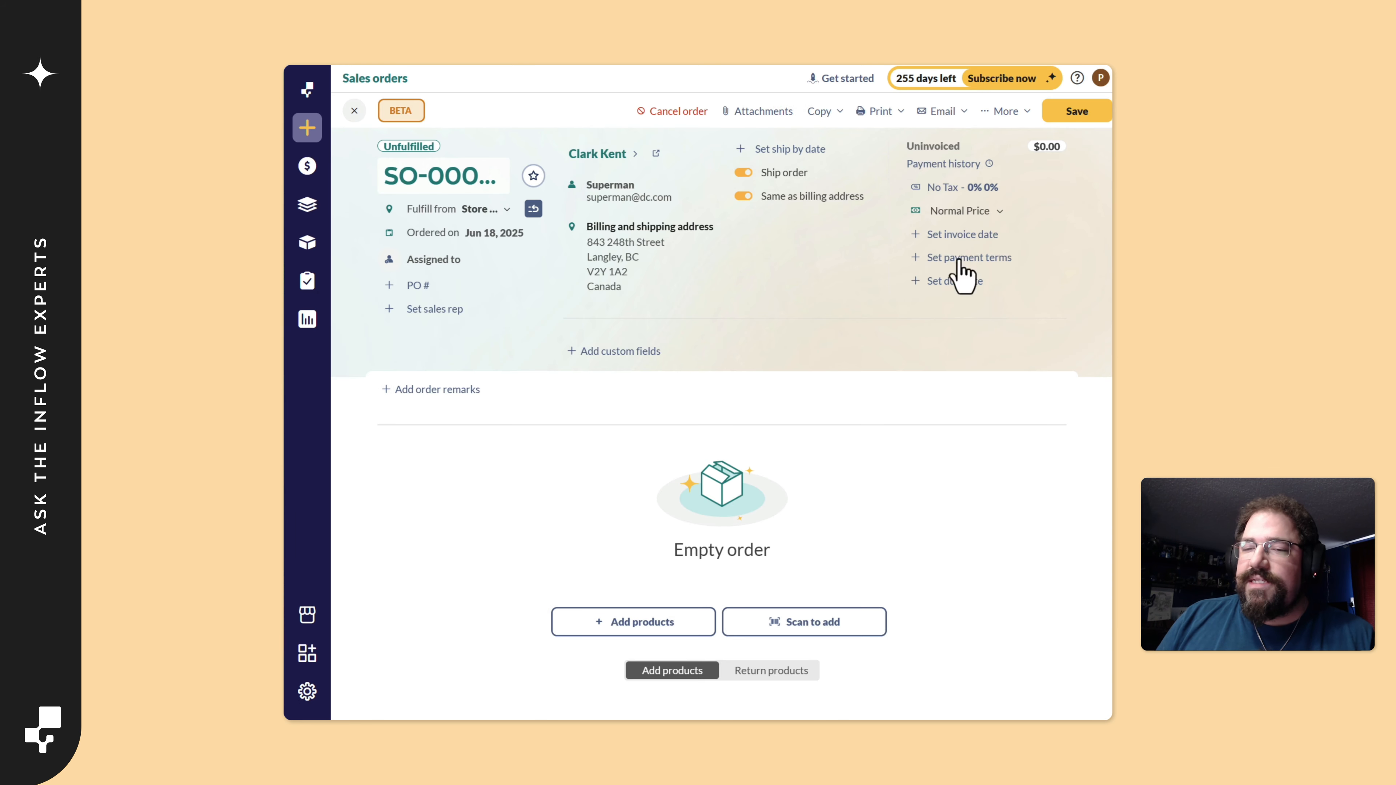
click(964, 211)
click(867, 255)
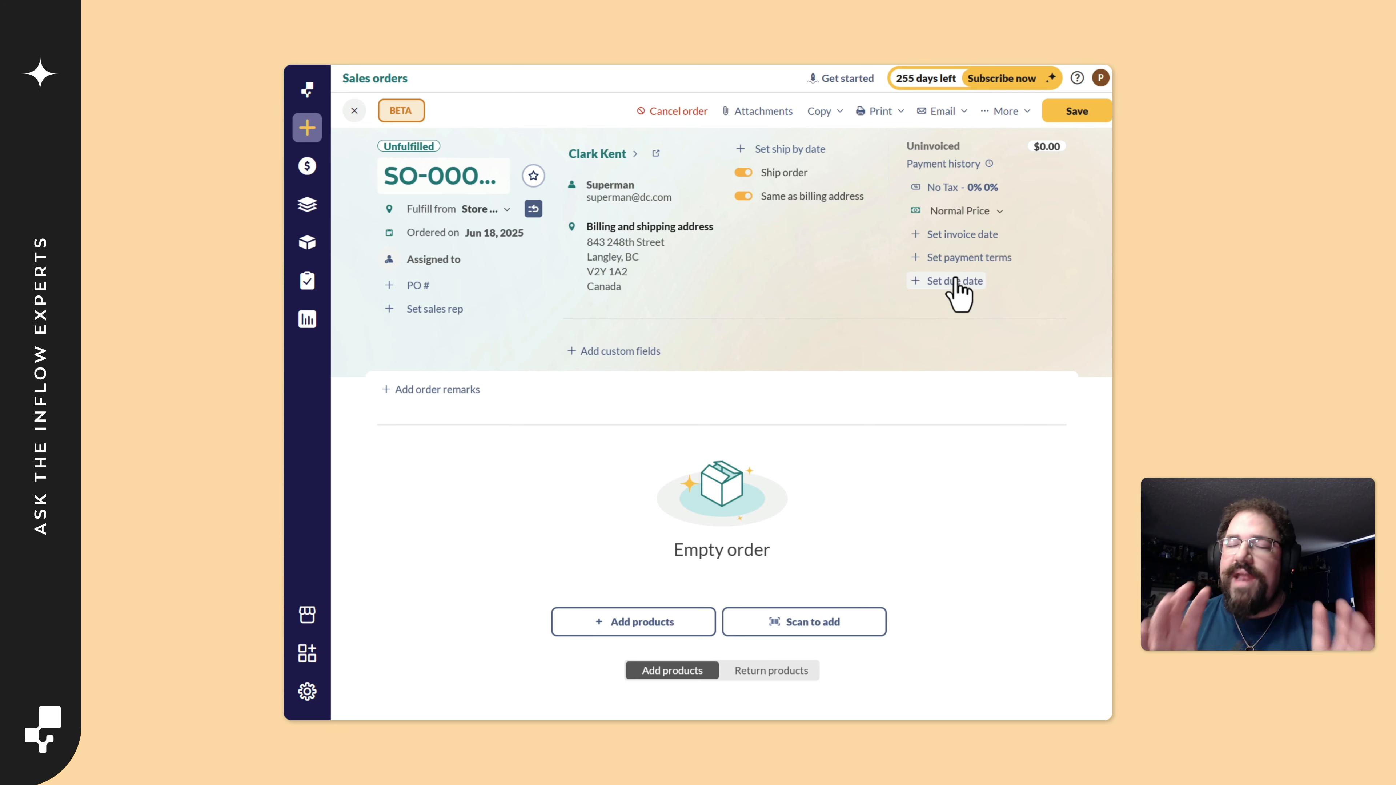
- Add the Batarang product to the empty order with a quantity of 4 pcs
scroll(820, 438, down, 3)
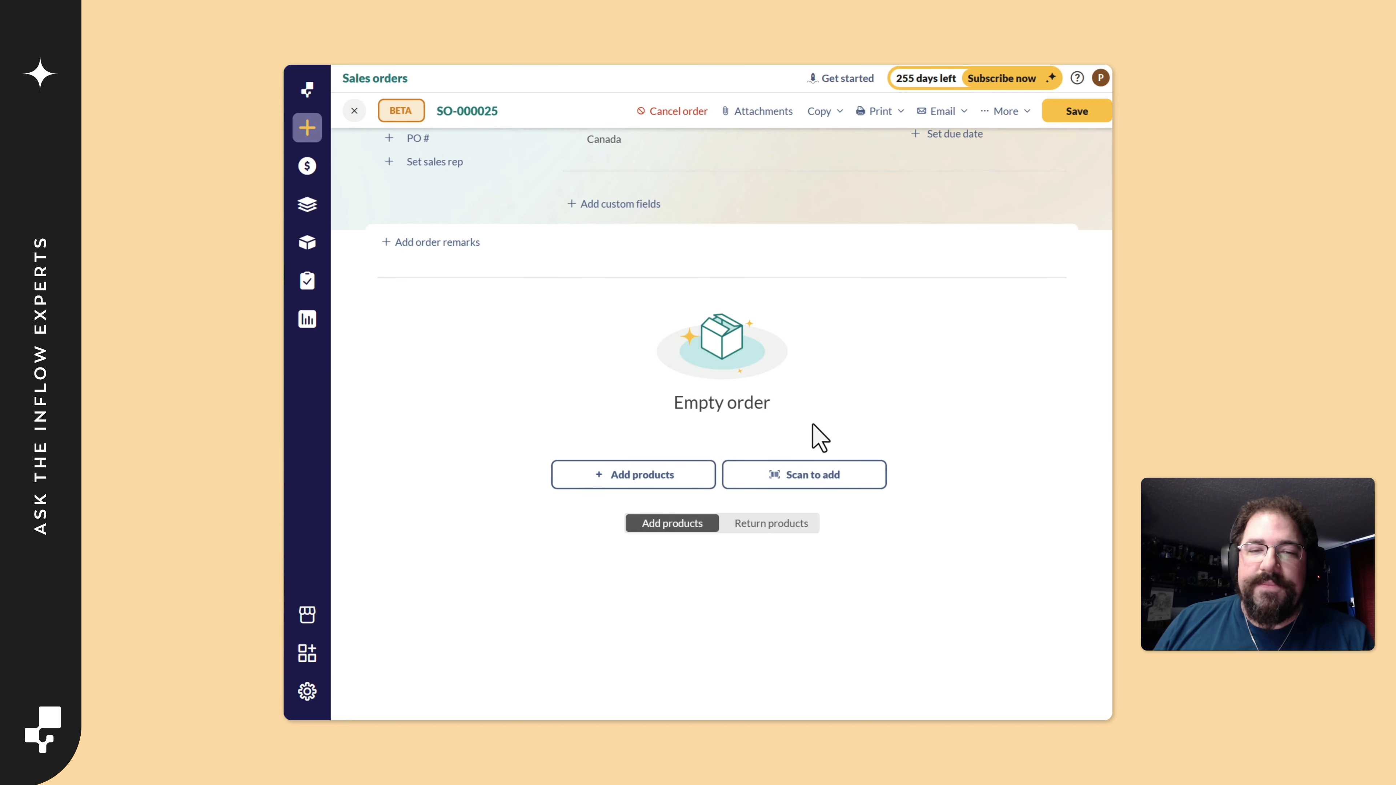
click(588, 474)
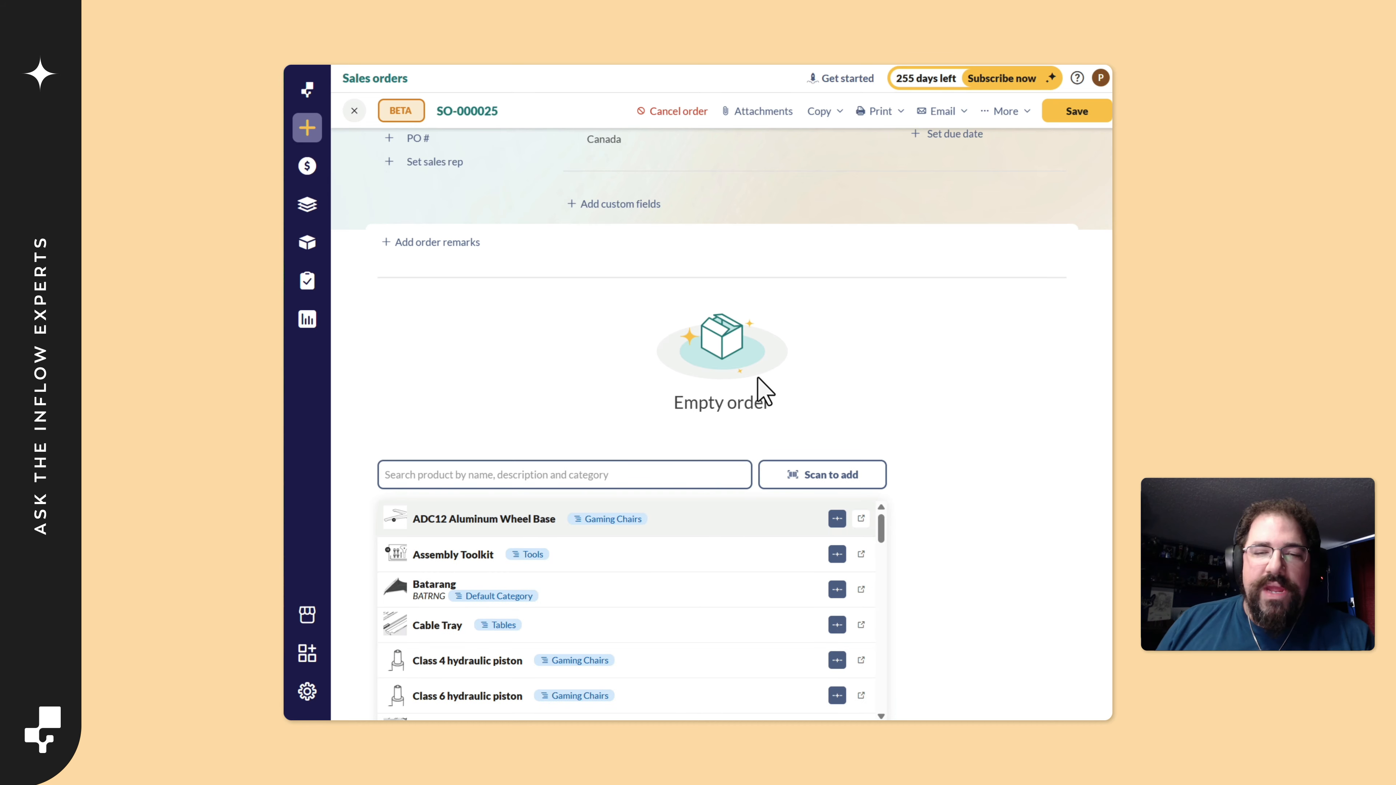
scroll(760, 389, down, 2)
click(587, 533)
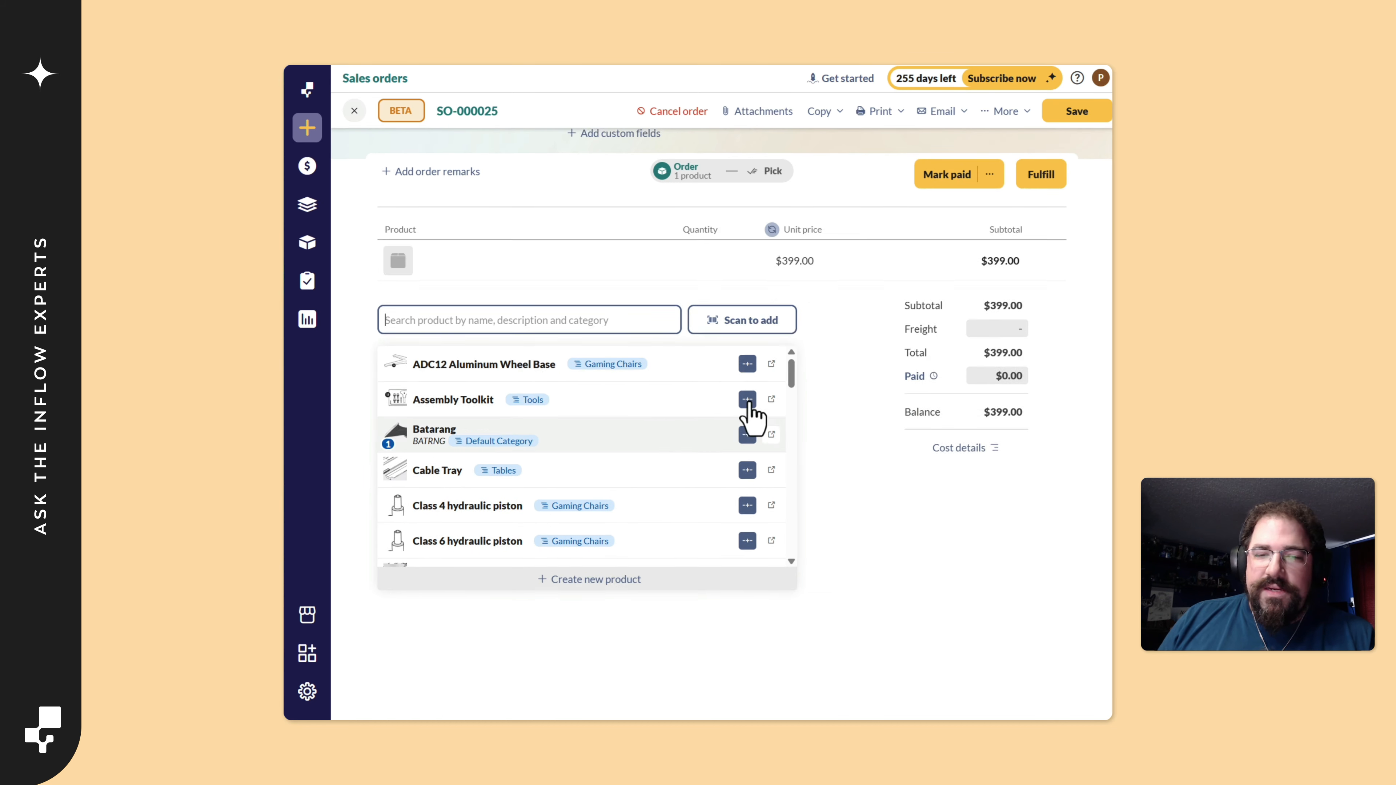
click(737, 341)
click(737, 340)
click(737, 340)
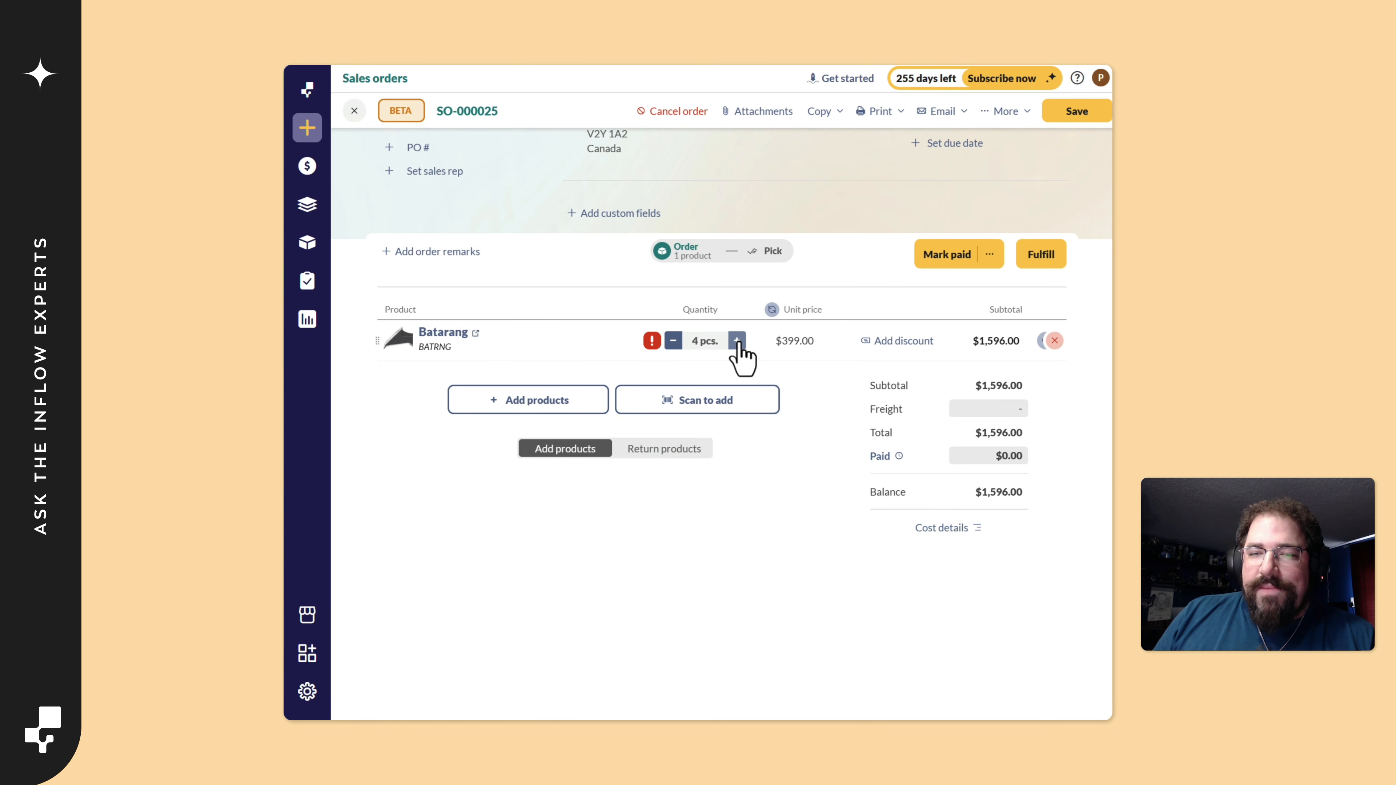
- Add one Green Lantern Ring to the order
click(530, 404)
scroll(676, 586, down, 5)
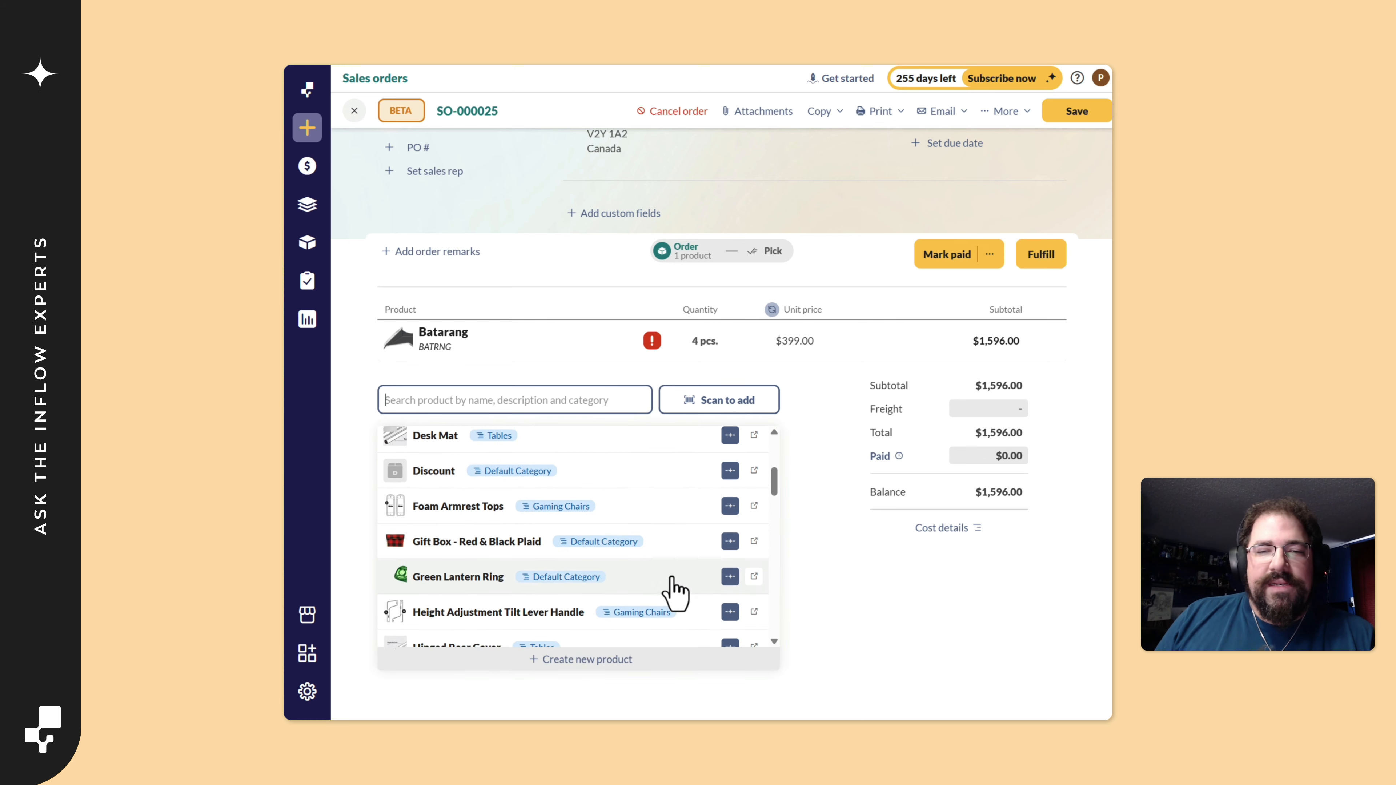
click(474, 522)
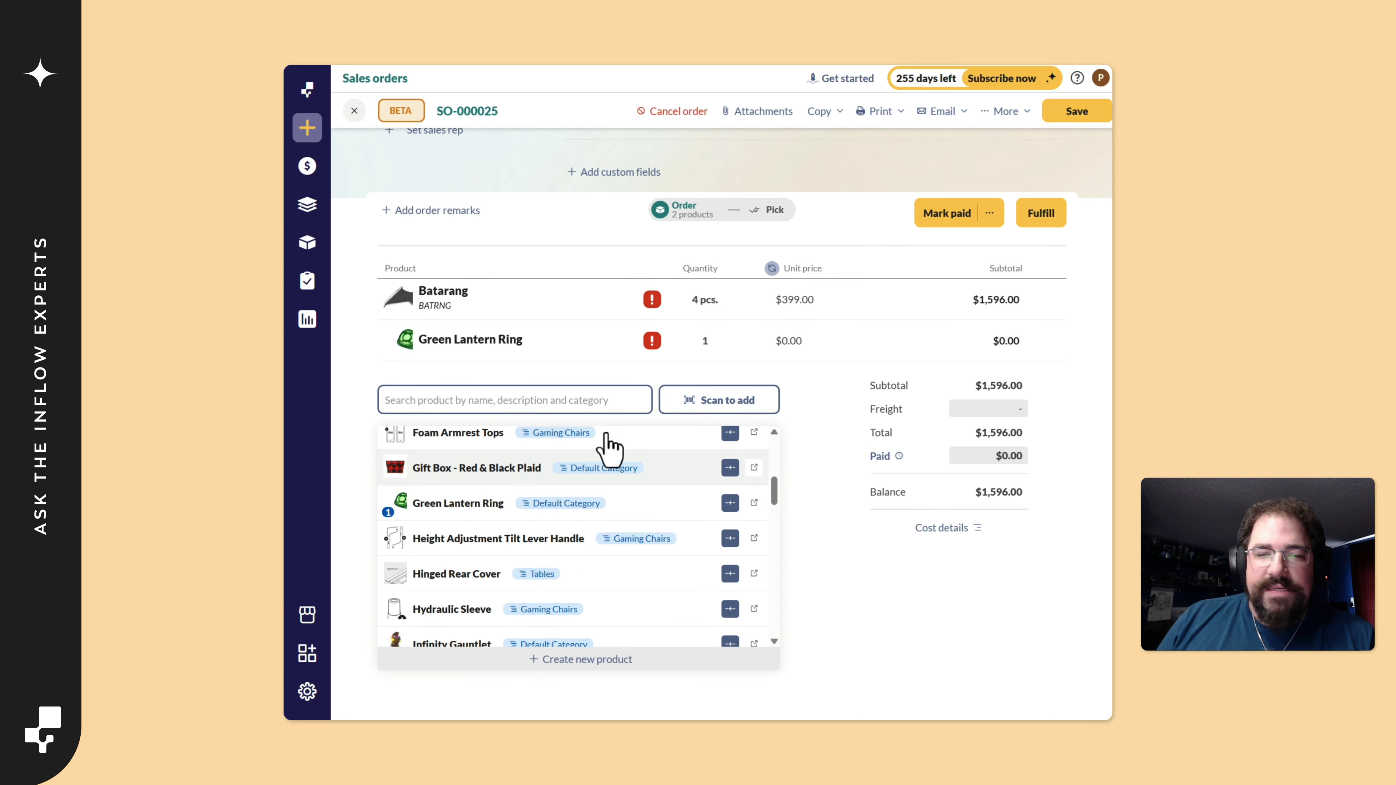
- Add Nerds - Grape & Strawberry to the order with a quantity of 5
scroll(580, 571, down, 8)
scroll(566, 608, down, 3)
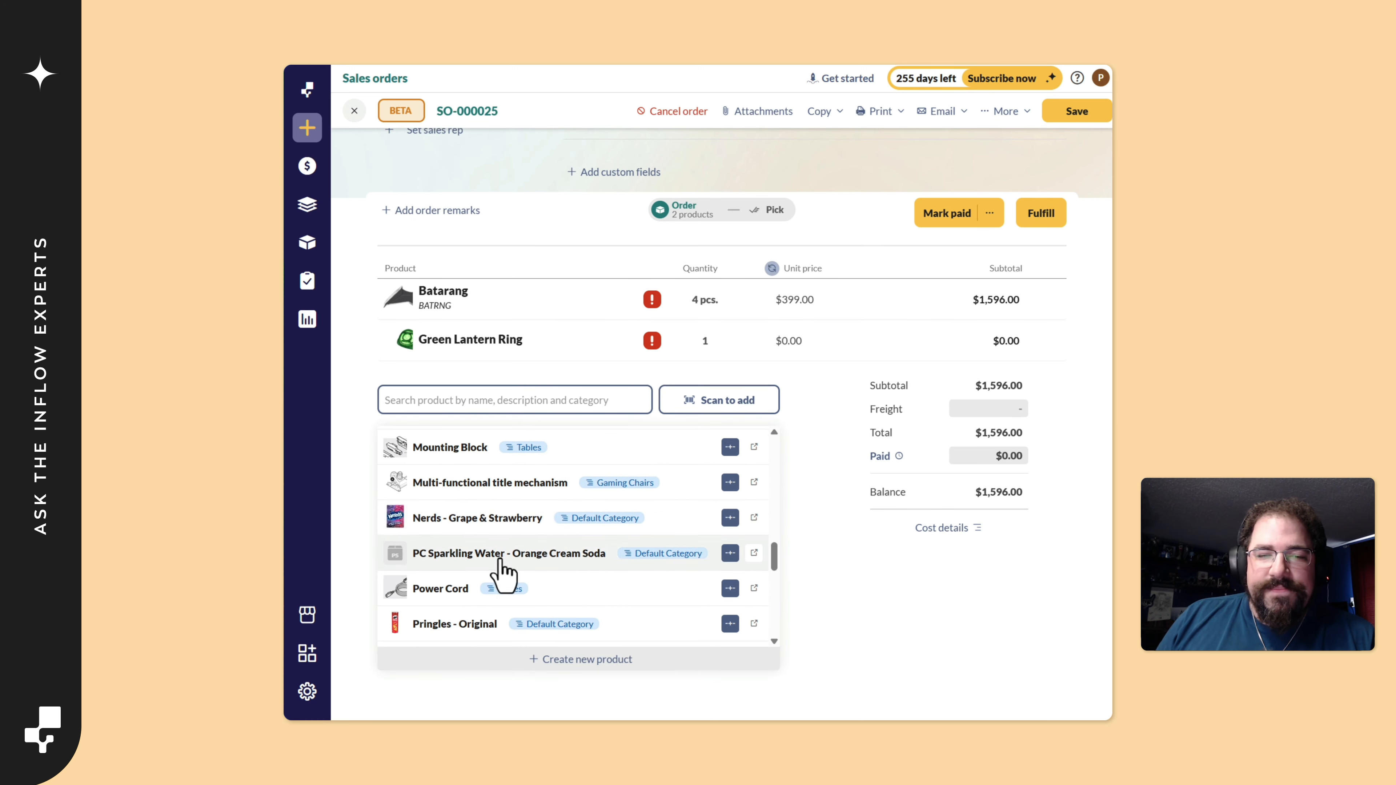
click(514, 529)
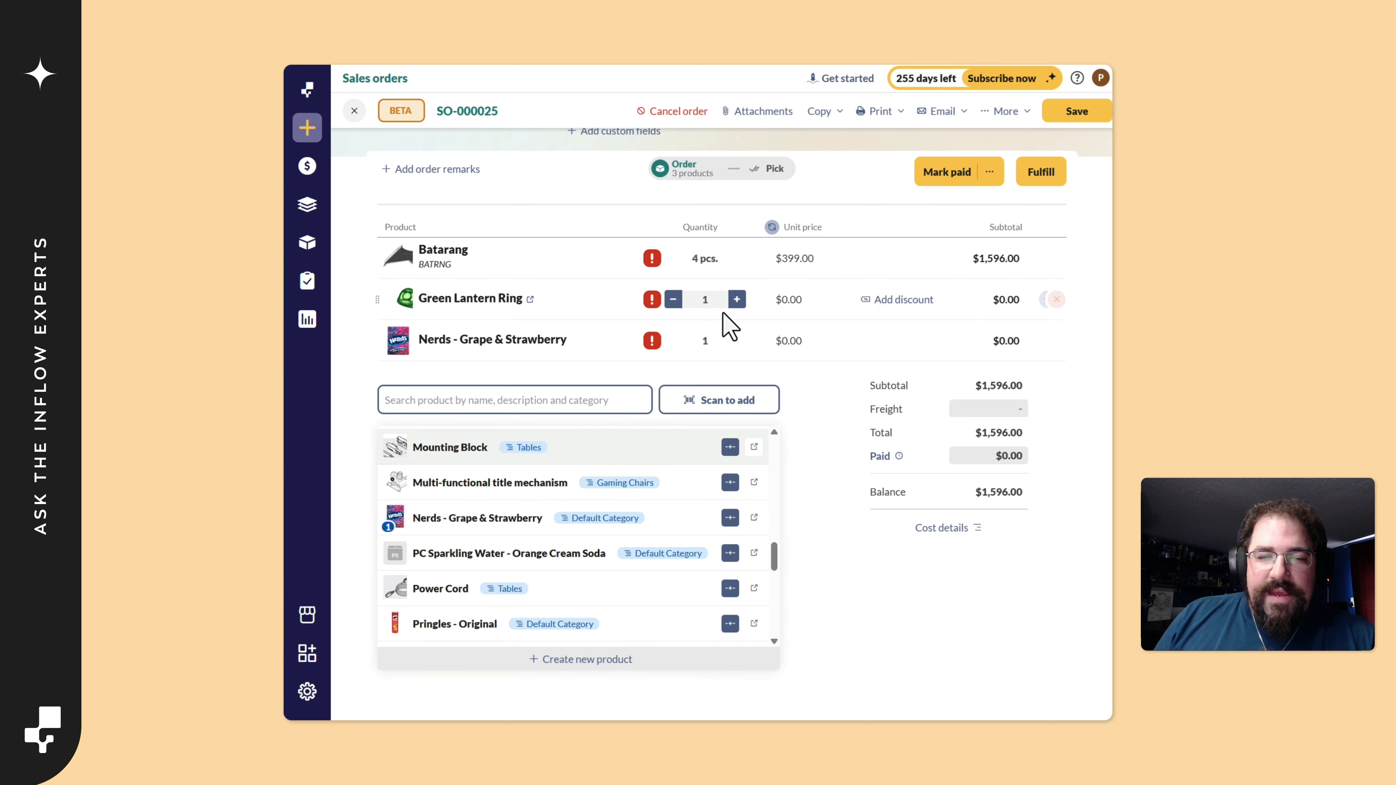
click(736, 341)
click(736, 341)
click(737, 341)
click(737, 341)
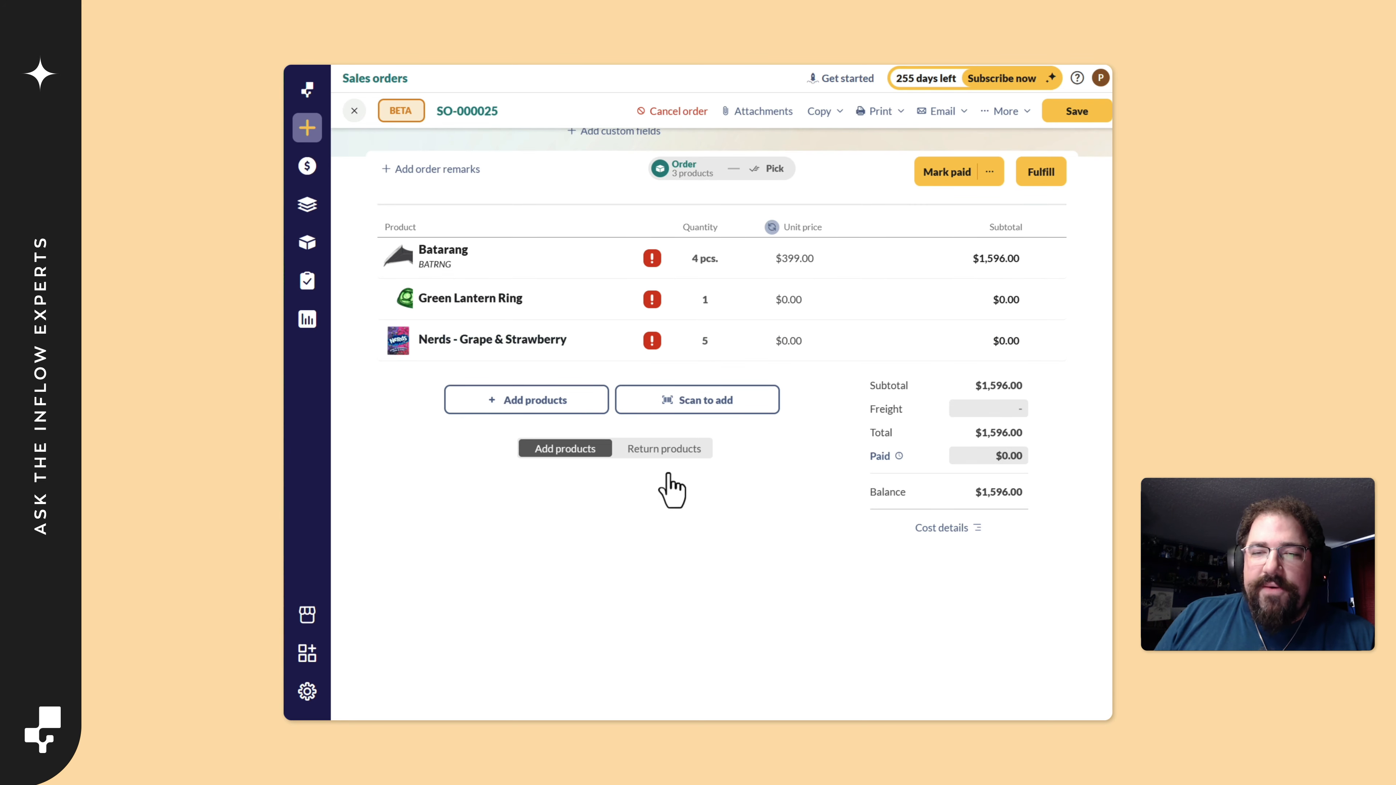
- Compare the Add products and Return products modes below the order's product lines, ending in Add products mode
scroll(670, 488, up, 5)
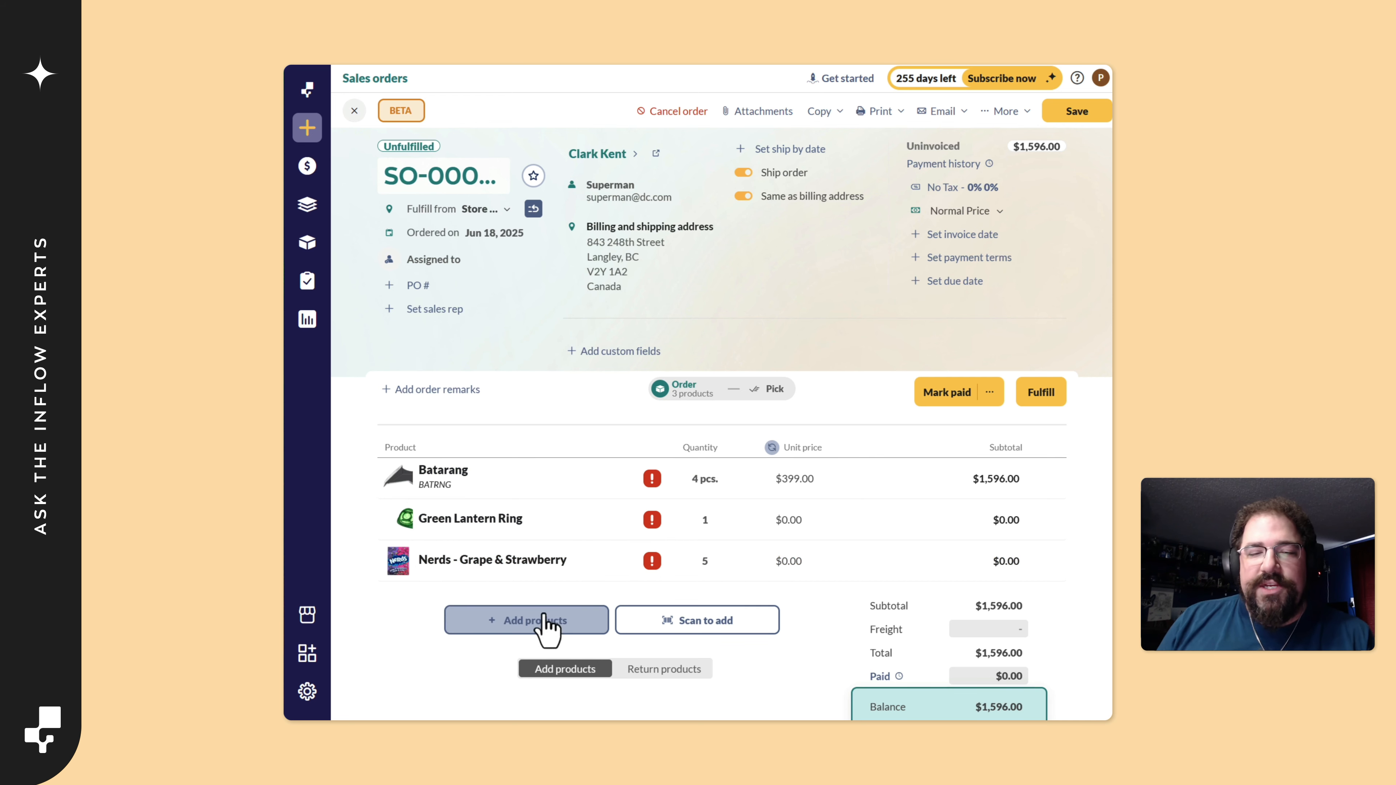
scroll(626, 620, down, 1)
click(670, 604)
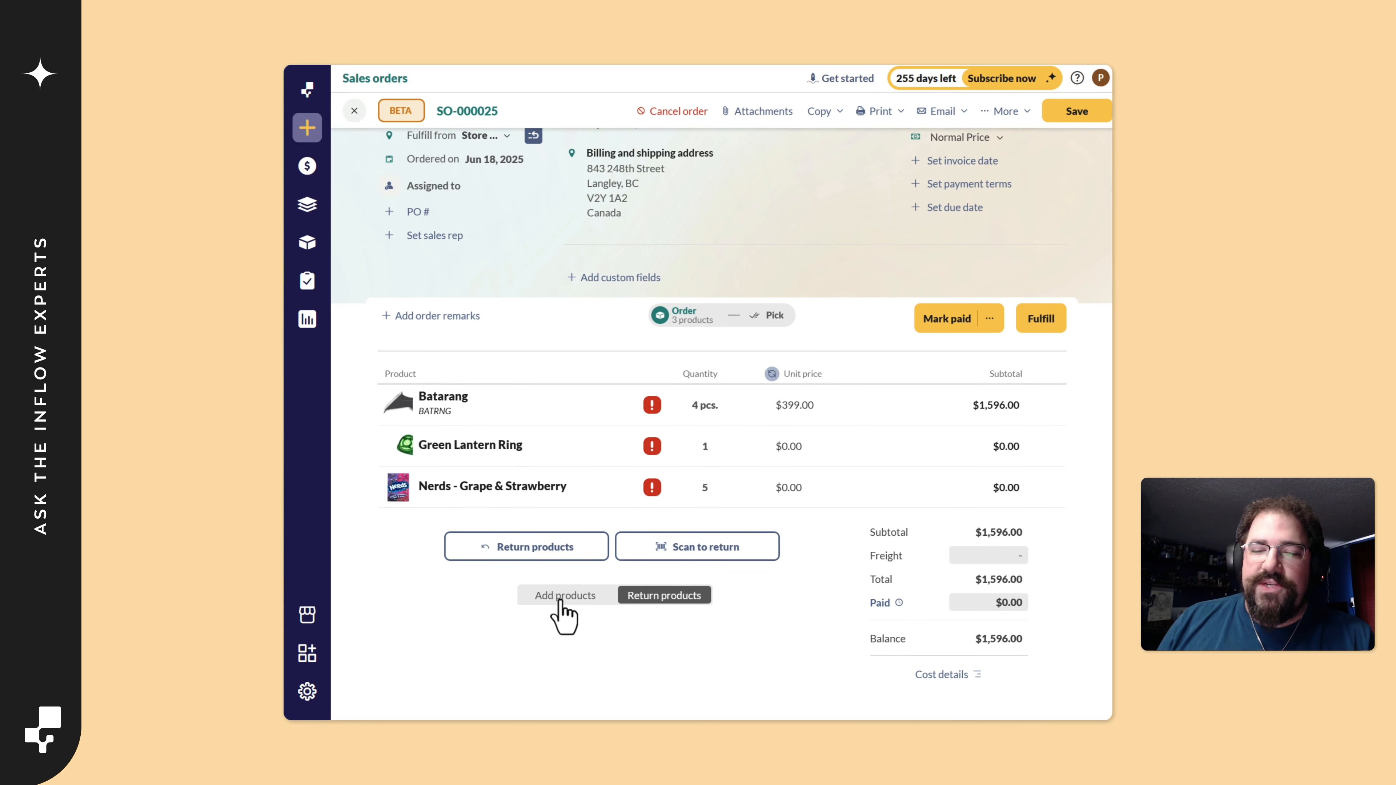
click(562, 601)
click(633, 597)
click(604, 599)
click(634, 599)
click(568, 600)
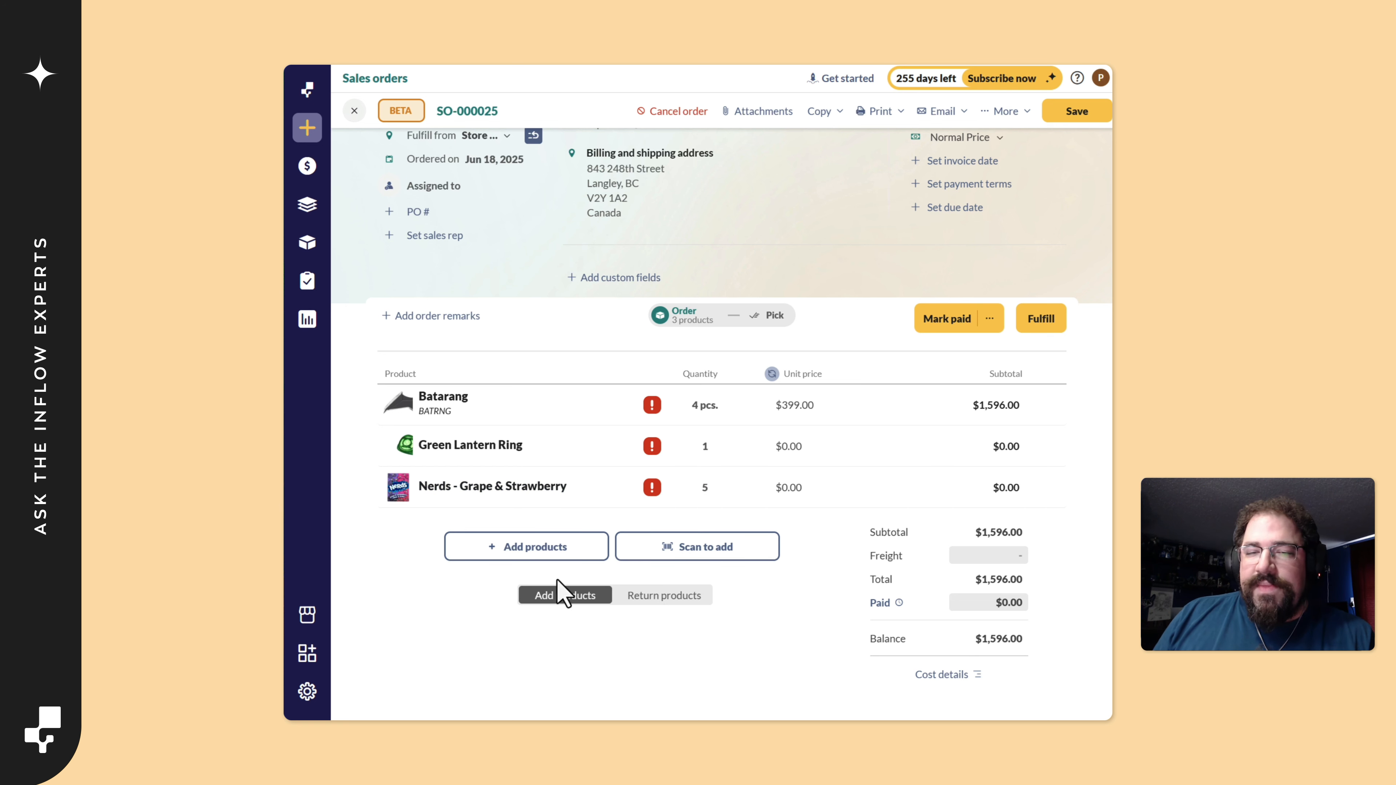
- Add one Batarang to the order as a returned product
click(648, 599)
click(535, 553)
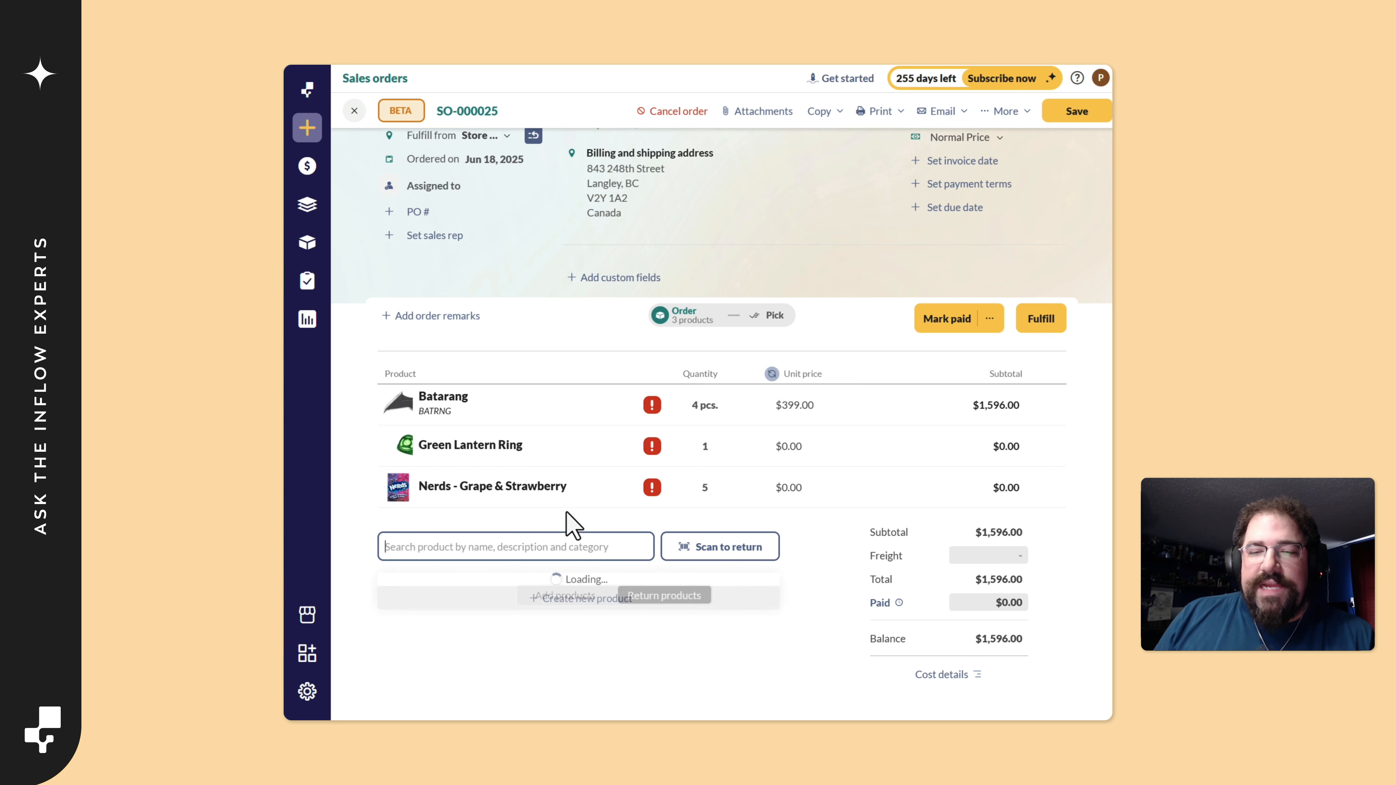
scroll(570, 420, down, 5)
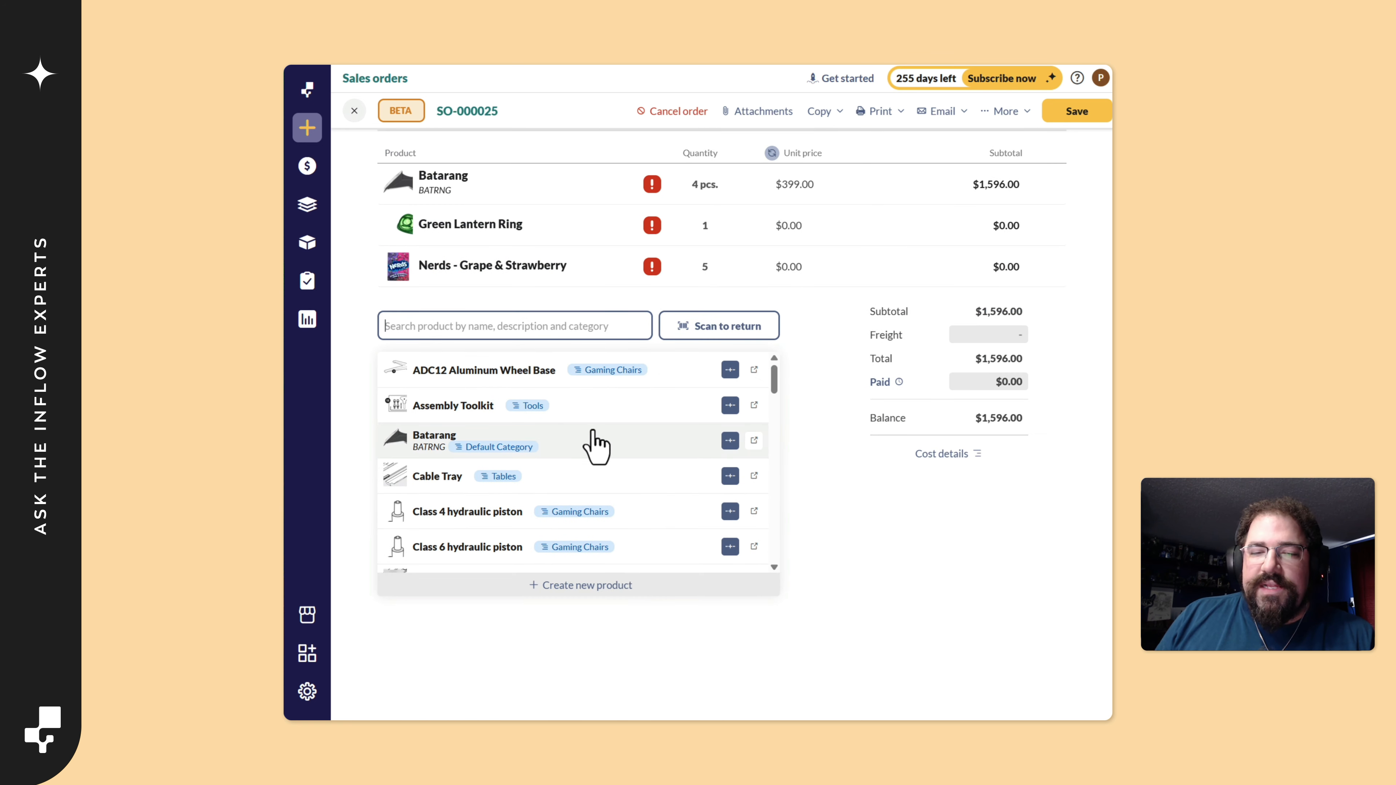
click(591, 442)
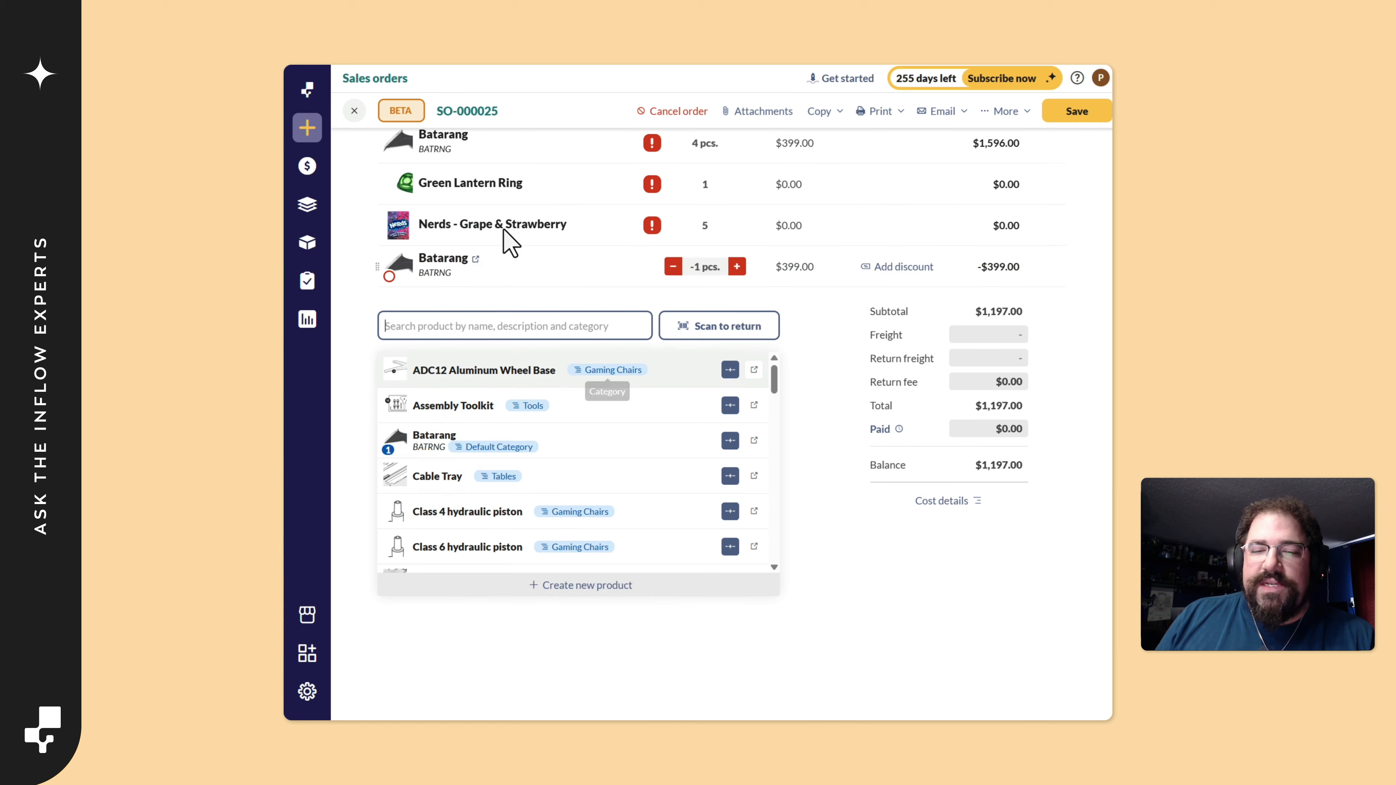
- Remove the returned Batarang line from the sales order
click(823, 555)
scroll(659, 448, up, 5)
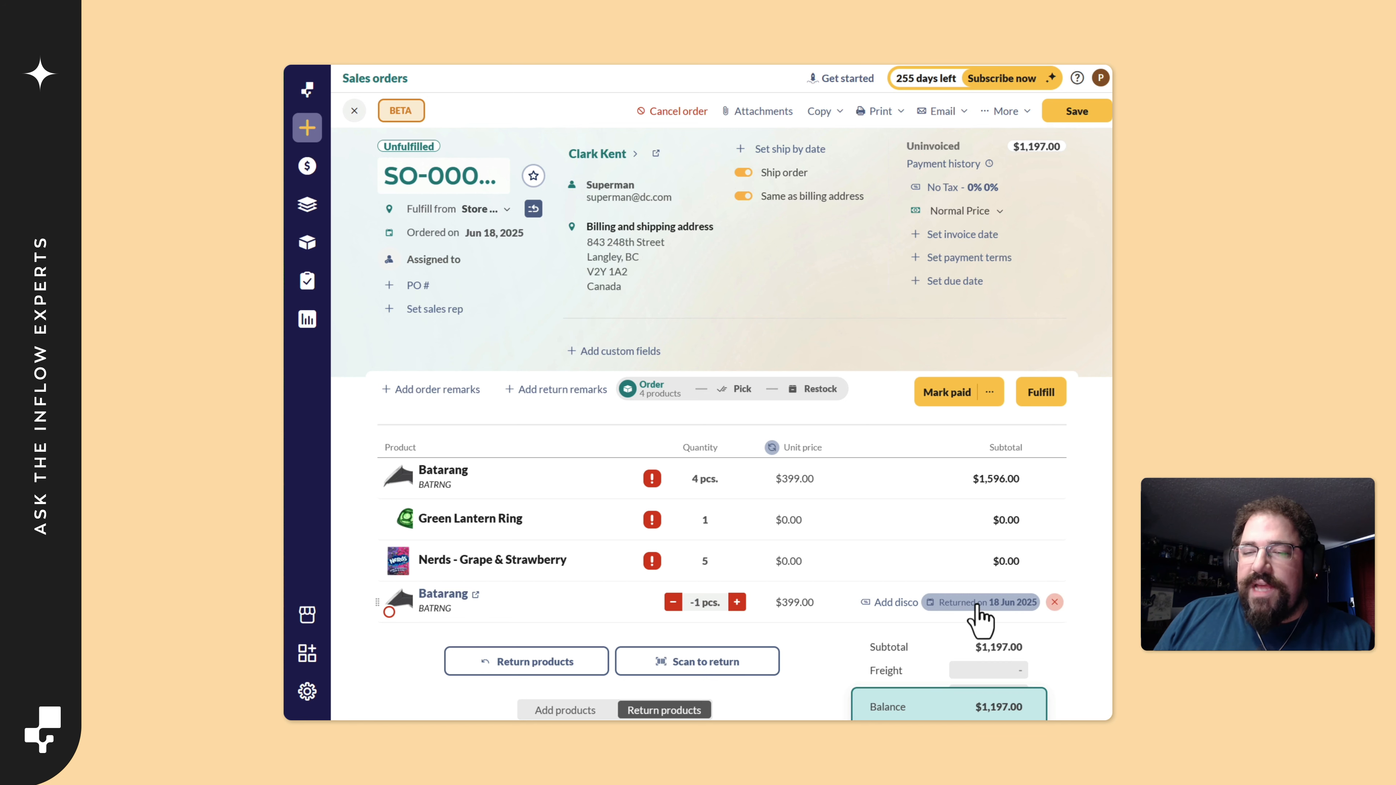
click(1054, 602)
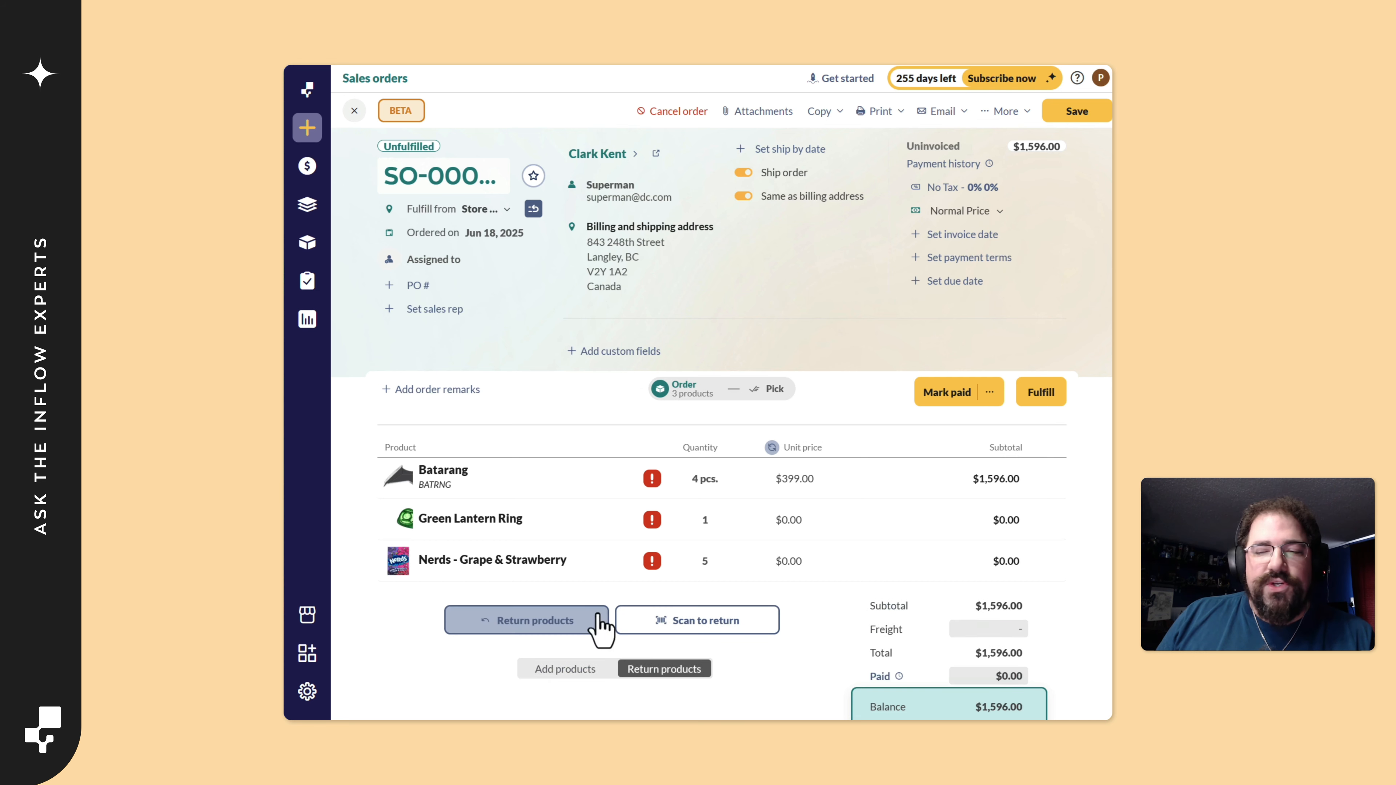
- Set the unit price of Green Lantern Ring to $399 and of Nerds - Grape & Strawberry to $2
scroll(634, 515, down, 1)
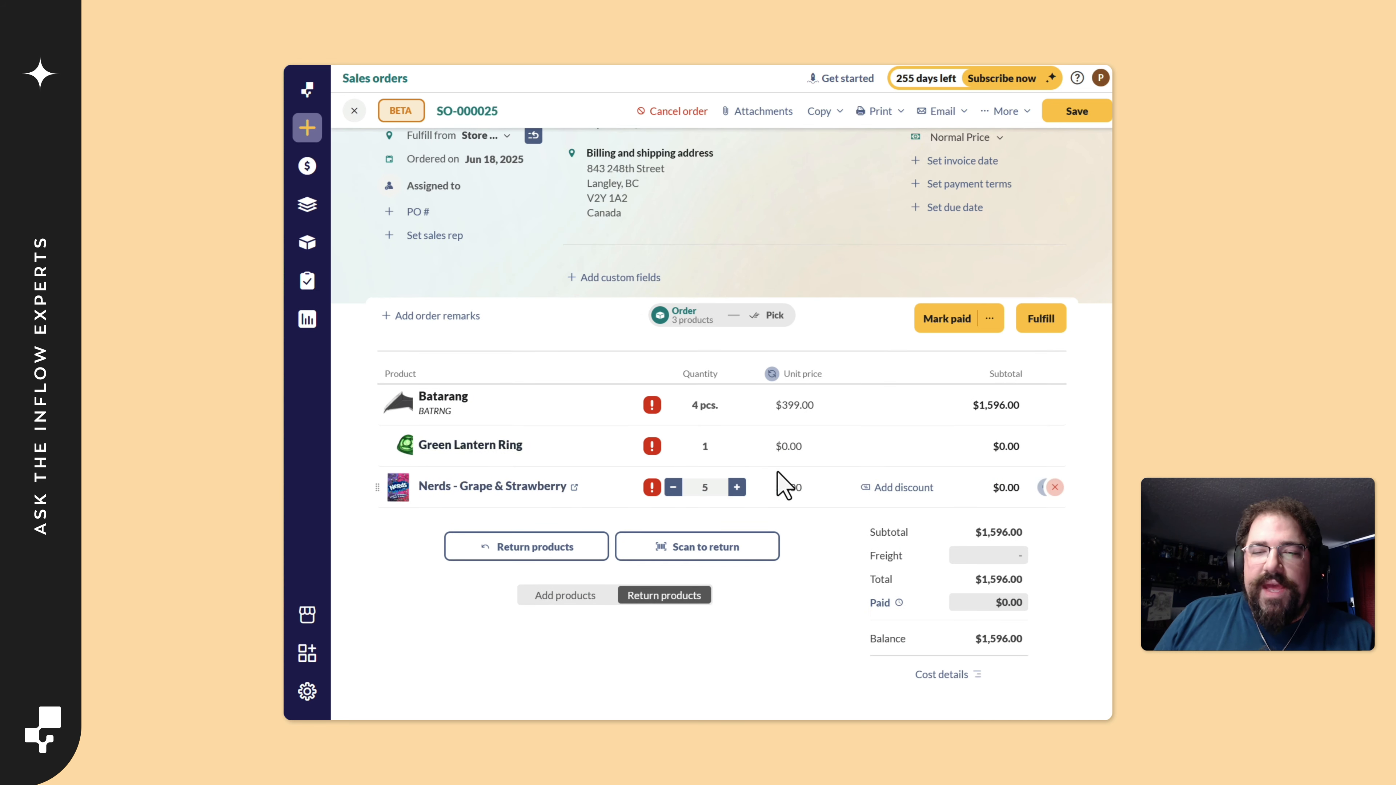
click(793, 446)
text(399)
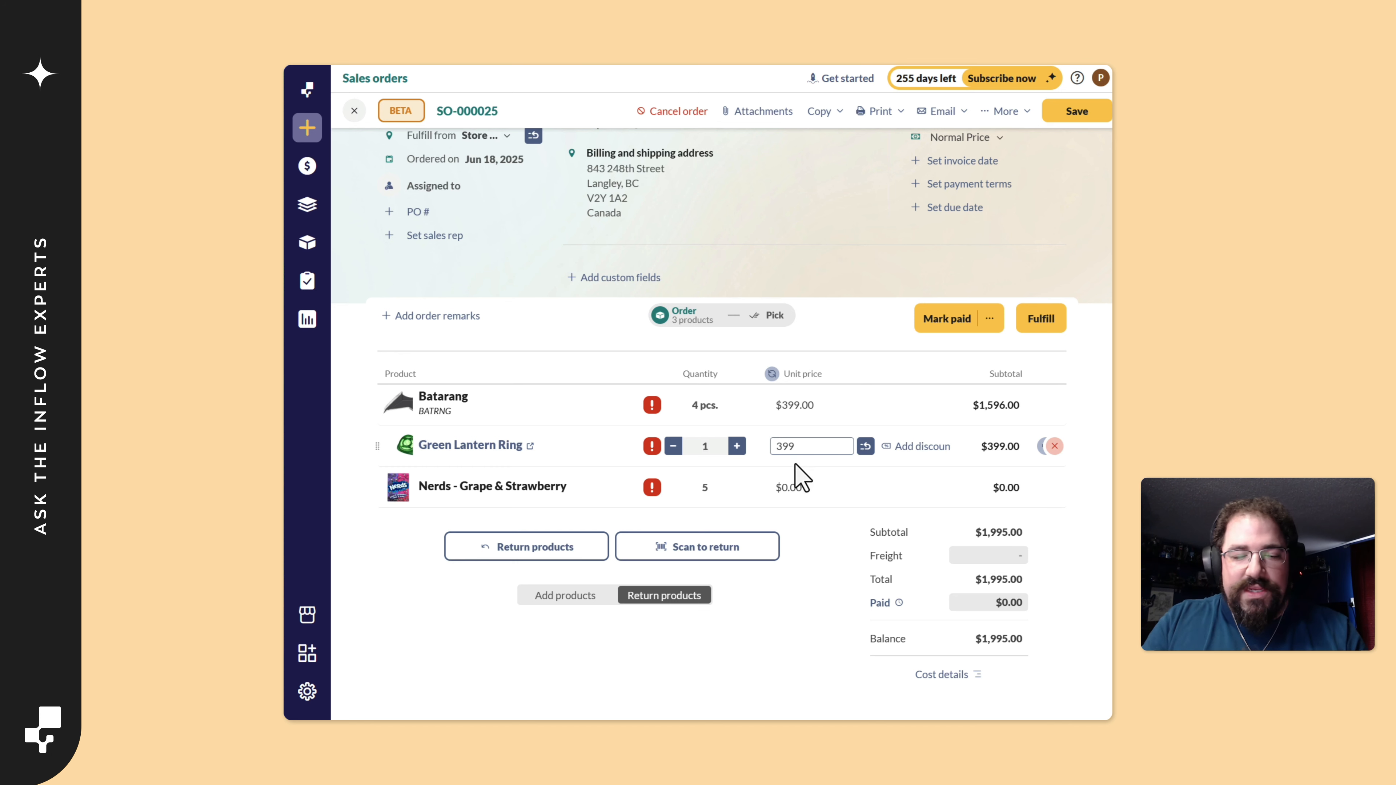
click(795, 487)
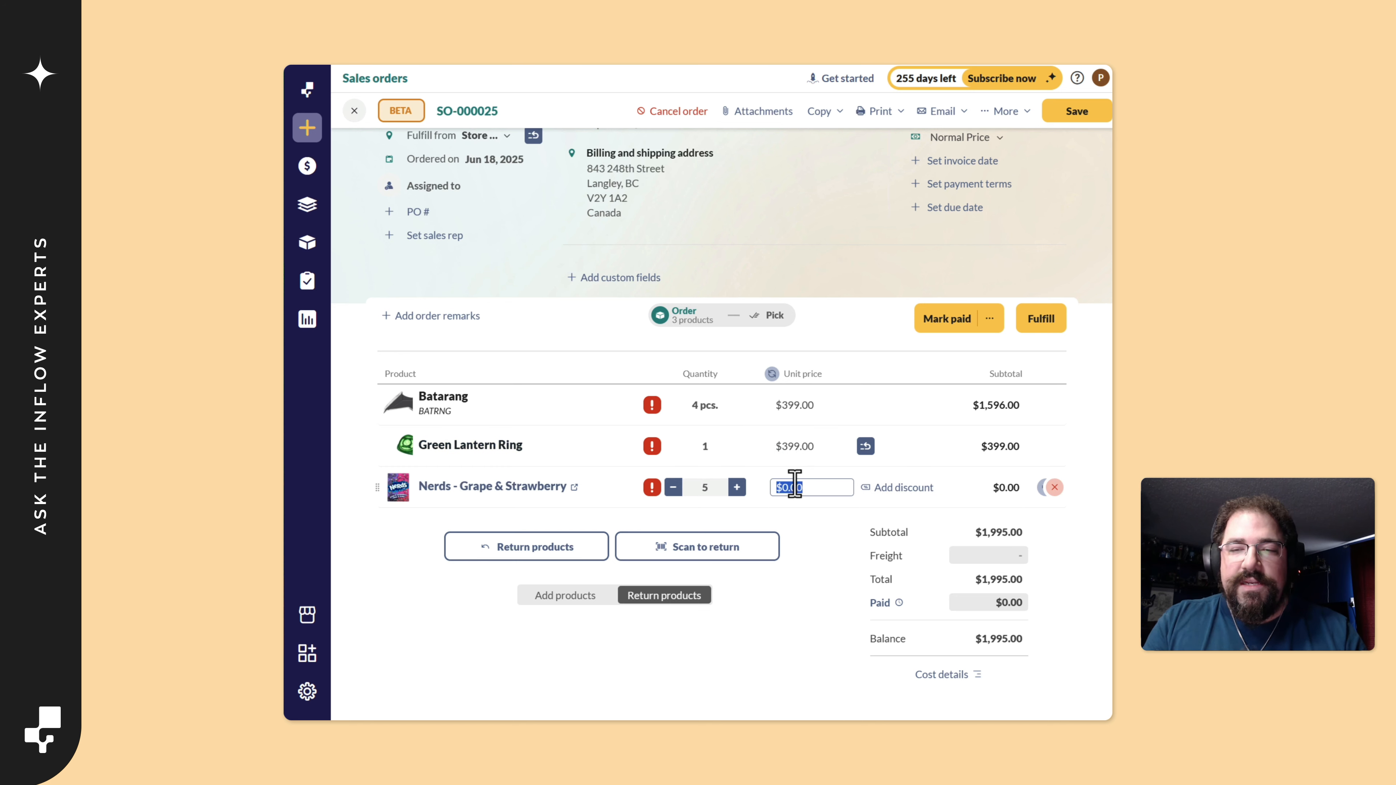
text(2)
key(Tab)
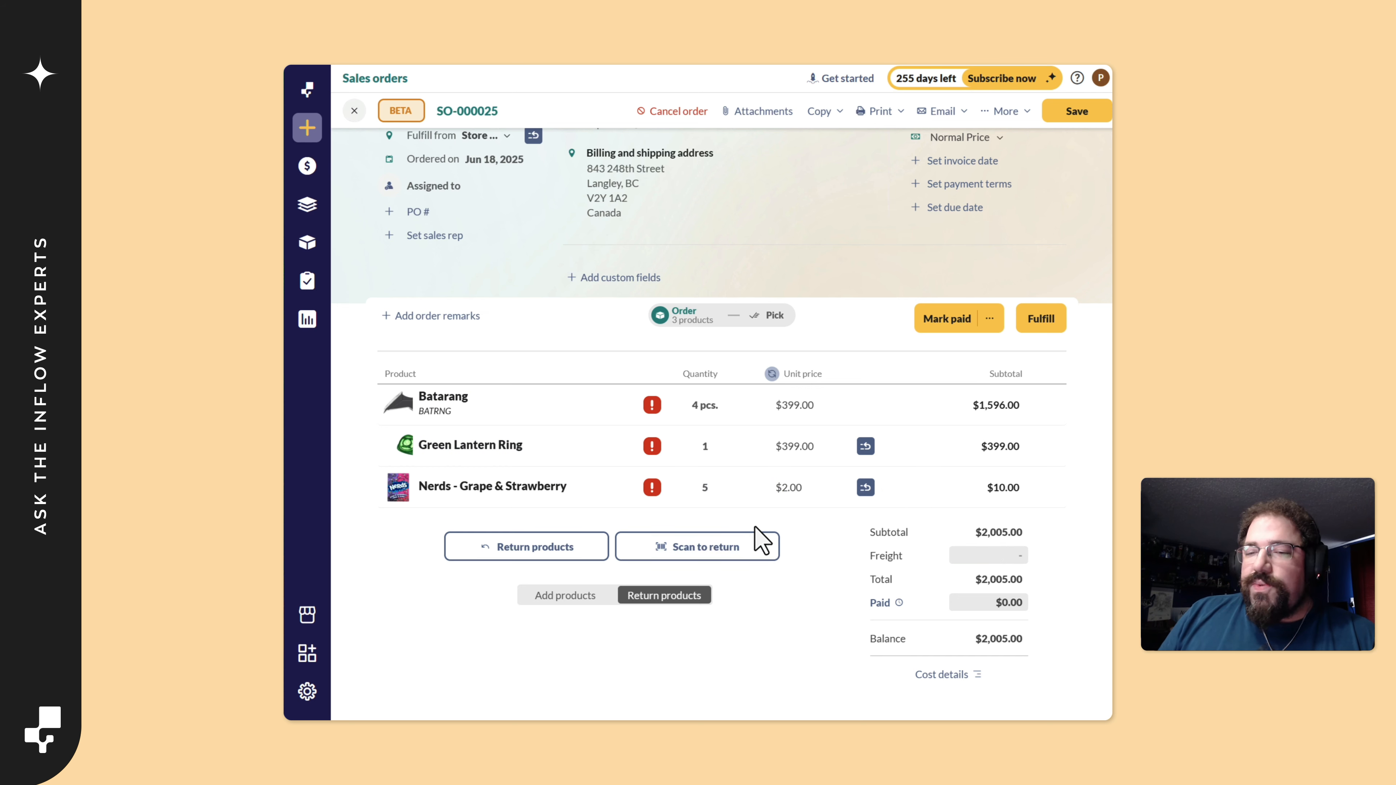
- Examine the order's balance and full totals section, including the freight field
scroll(756, 537, up, 2)
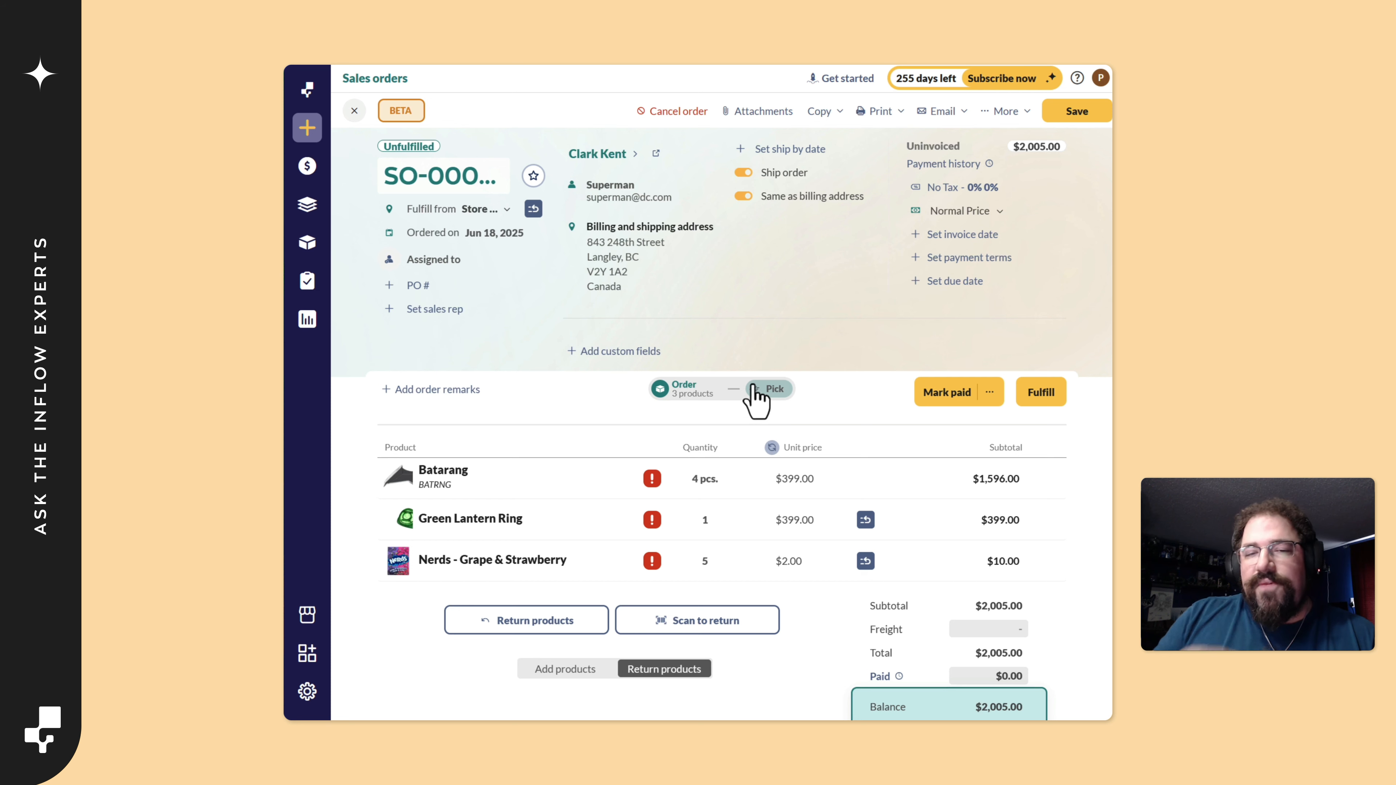
mouse_move(938, 697)
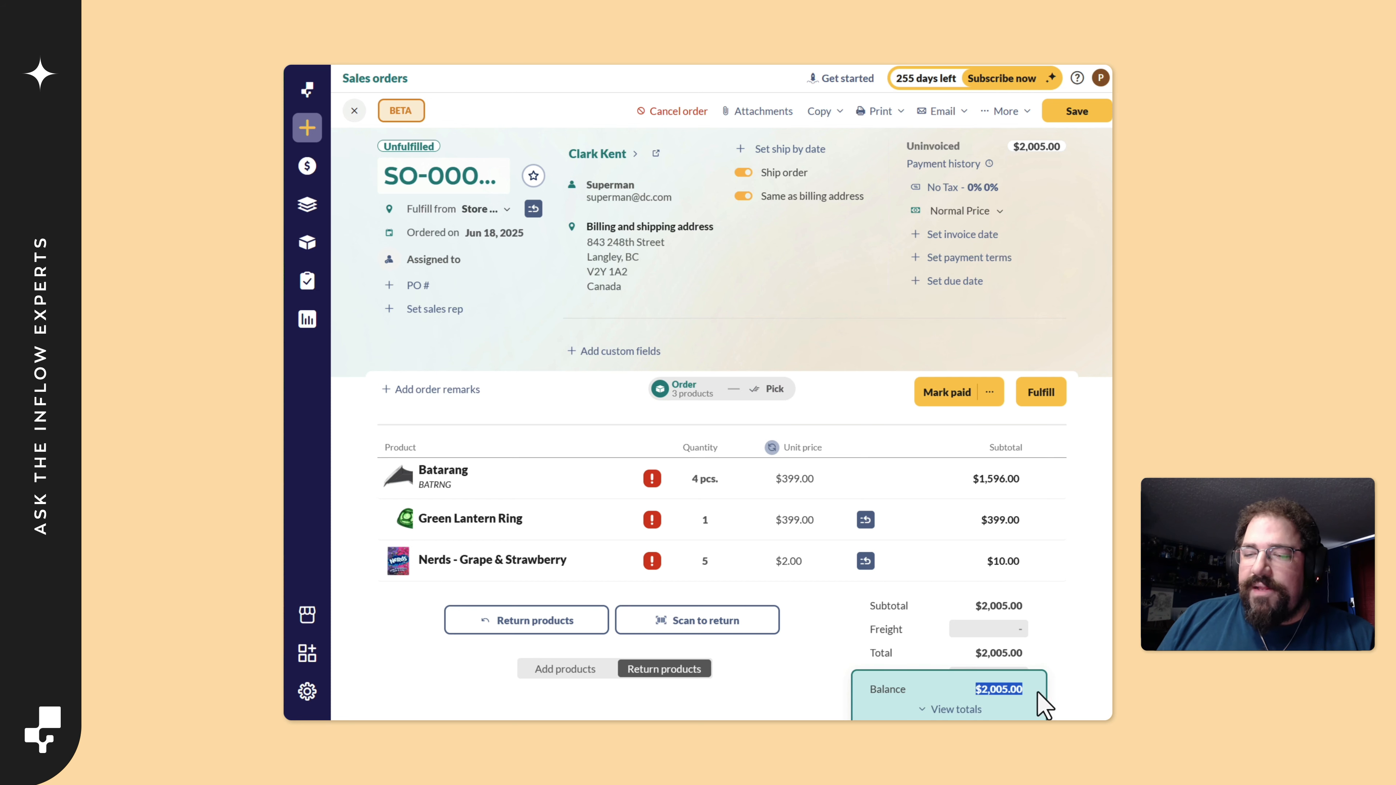
click(937, 701)
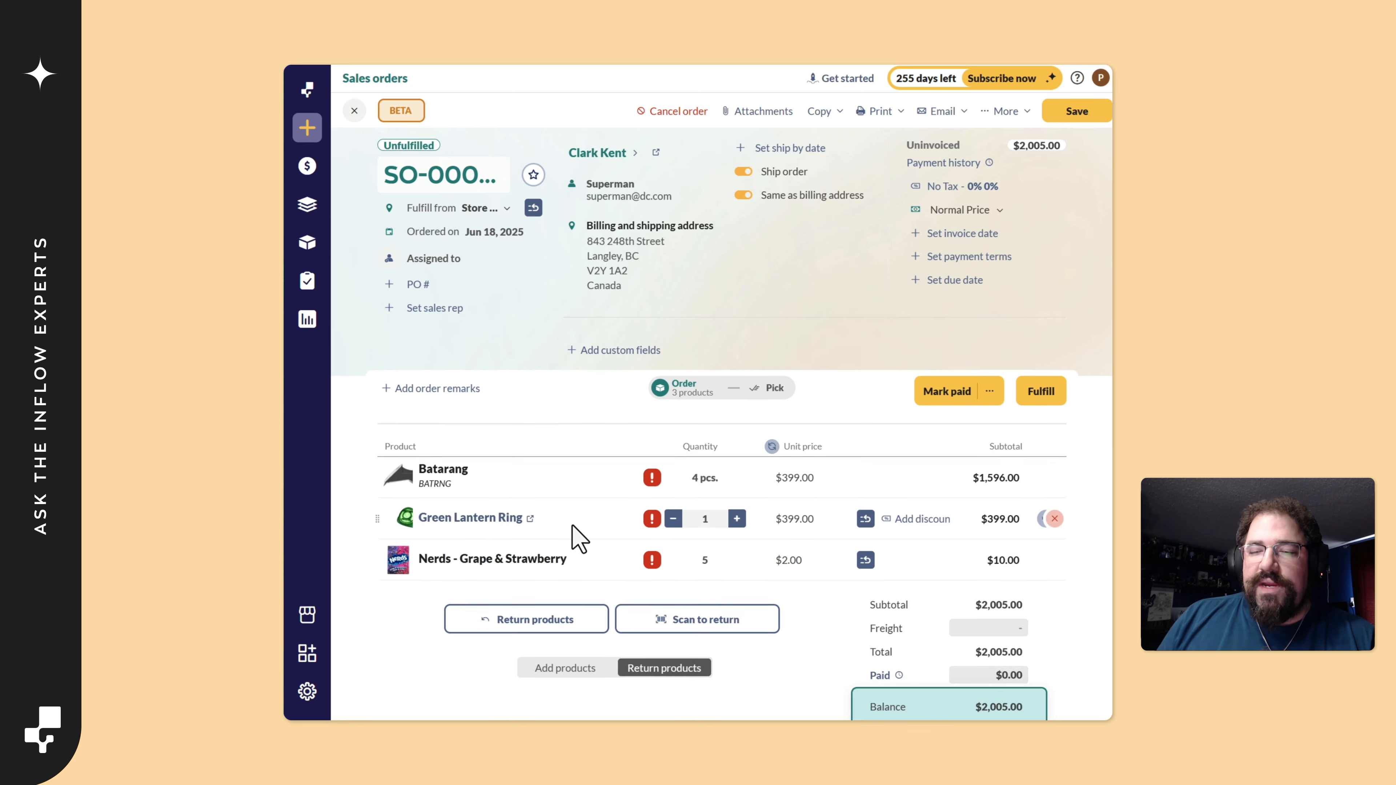
scroll(573, 536, down, 5)
scroll(569, 525, up, 5)
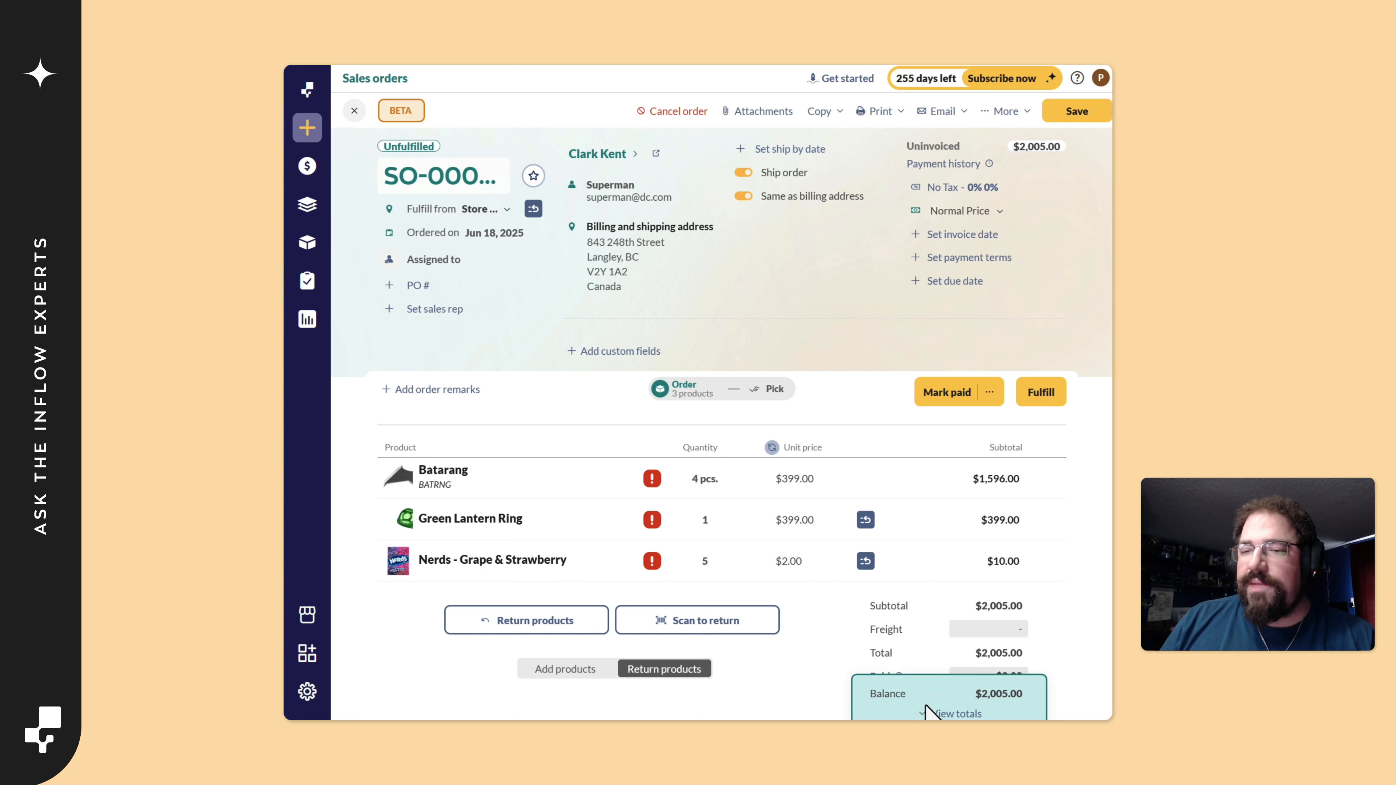
click(945, 713)
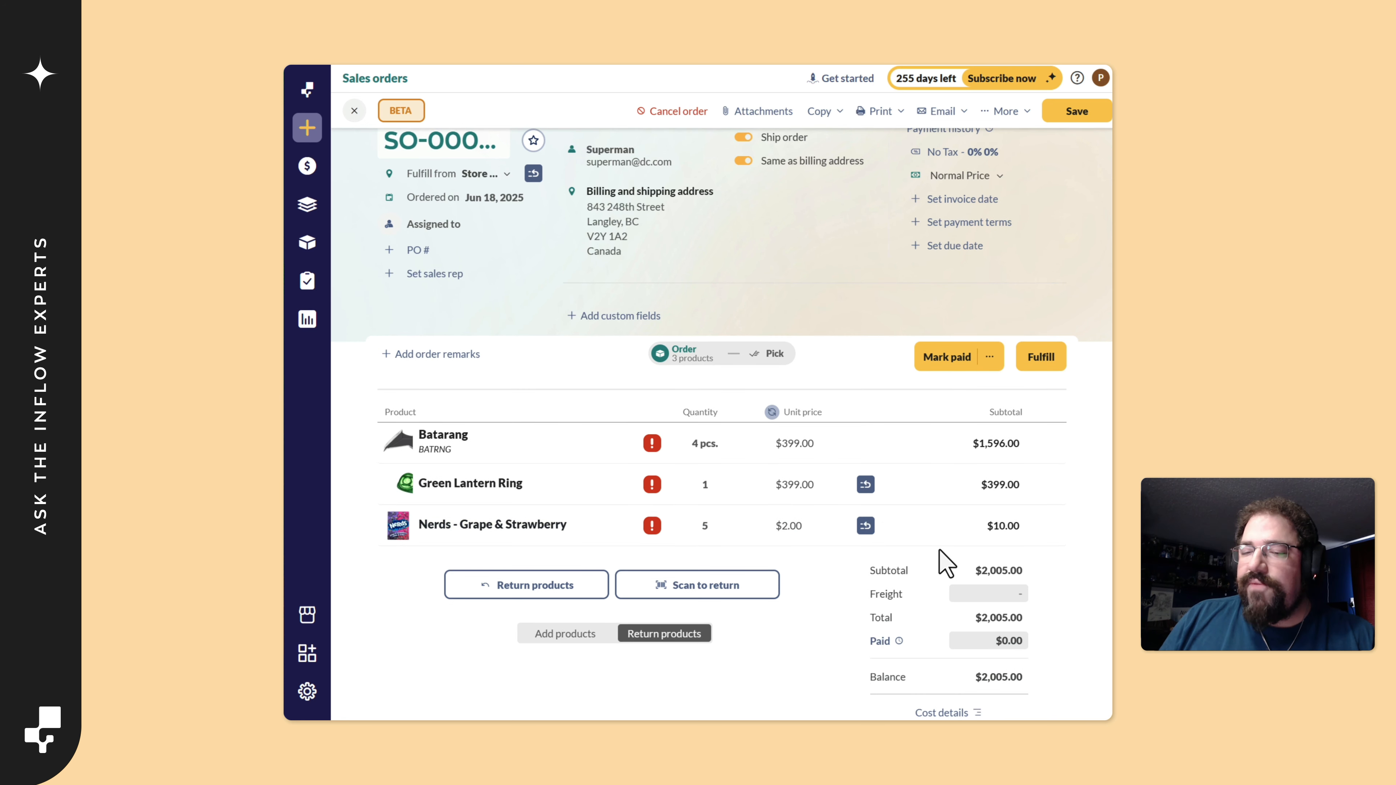
scroll(860, 524, down, 3)
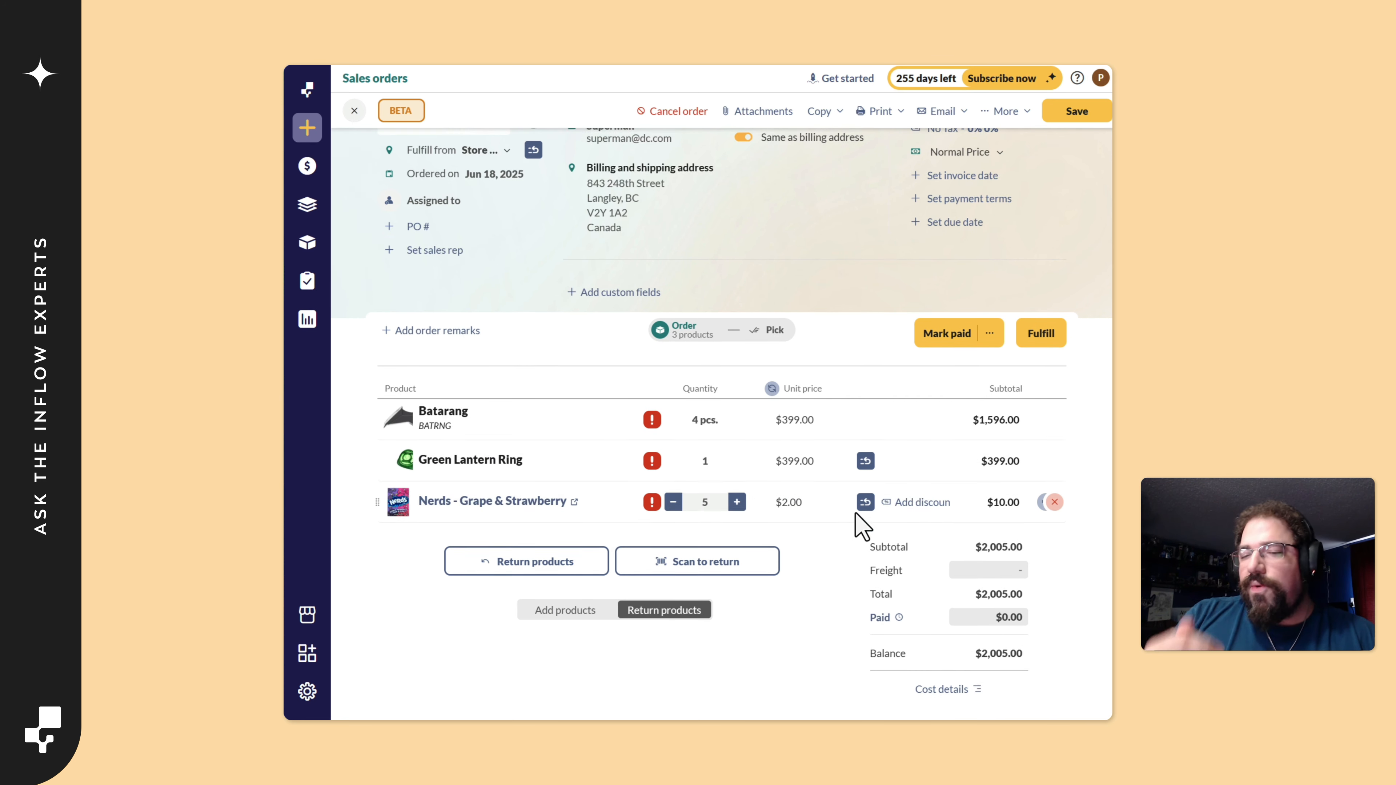
click(1002, 446)
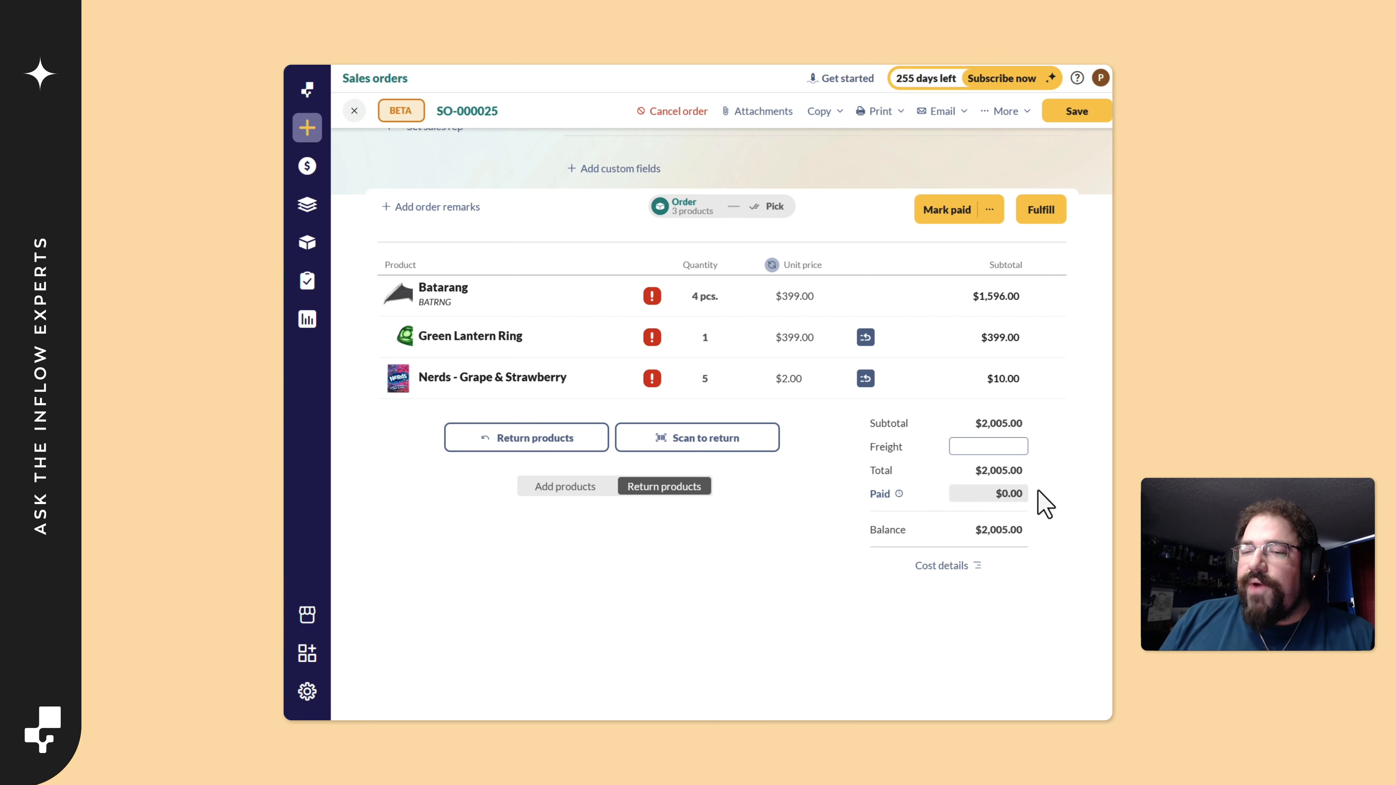
- Enter non-customer costs of $150 as a dollar amount in the order's cost details
click(953, 566)
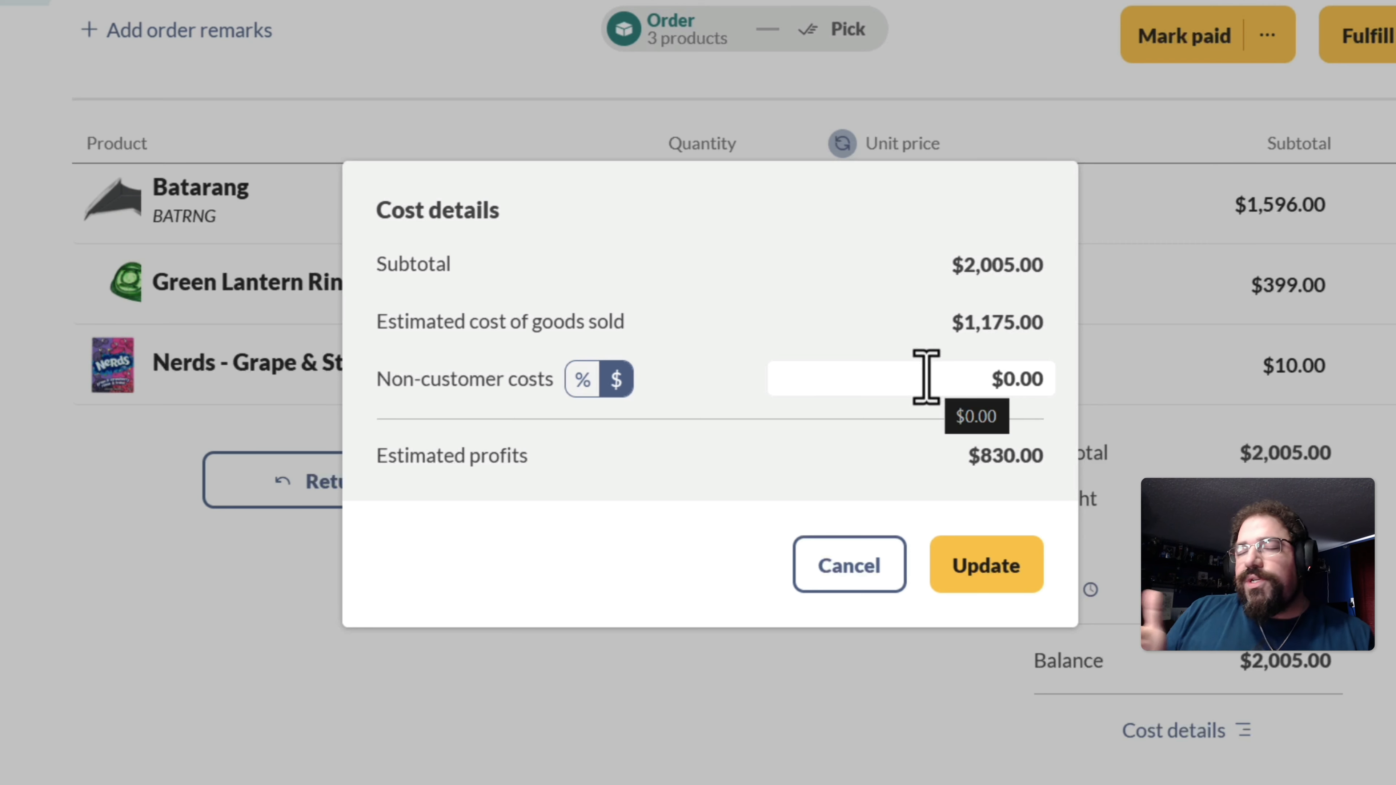
click(616, 381)
click(623, 382)
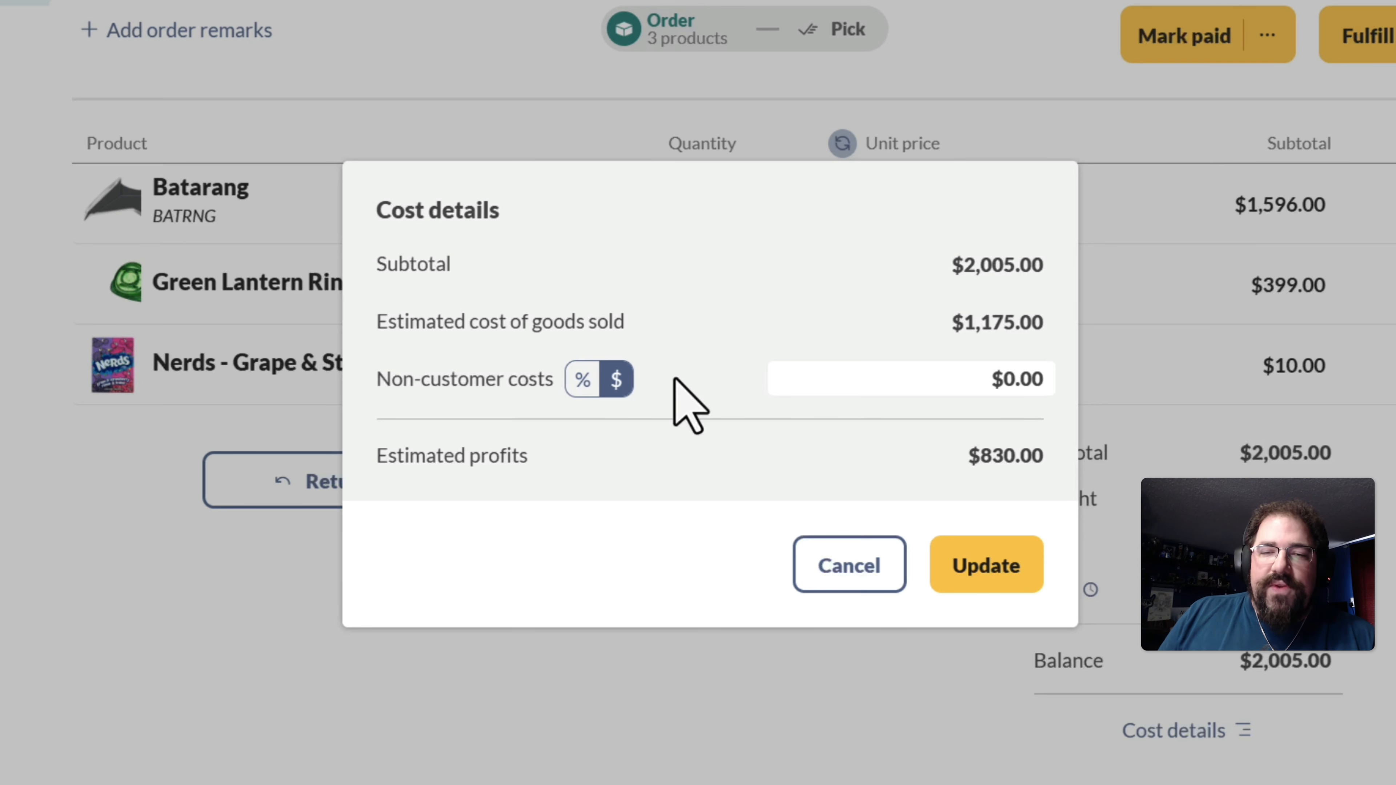
click(920, 388)
text(150)
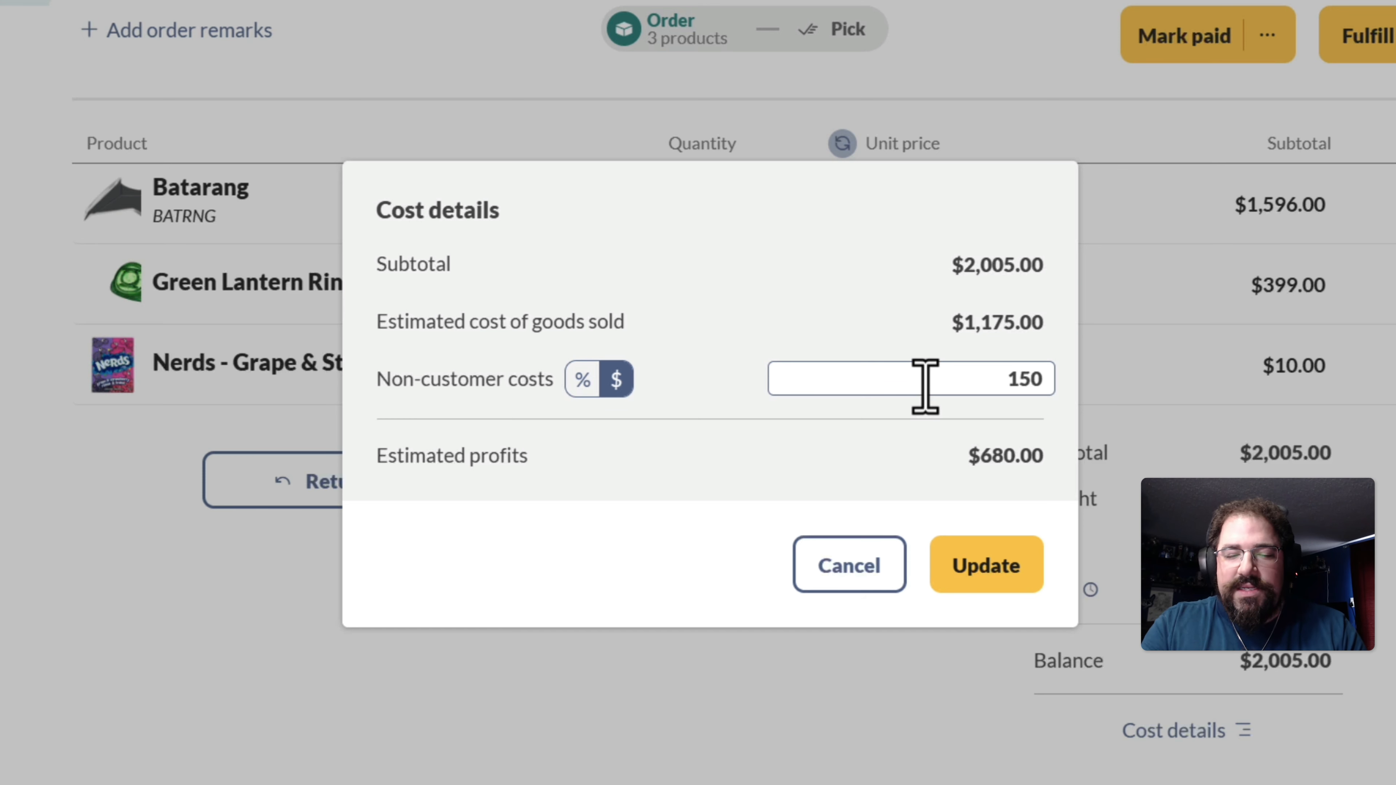
key(Tab)
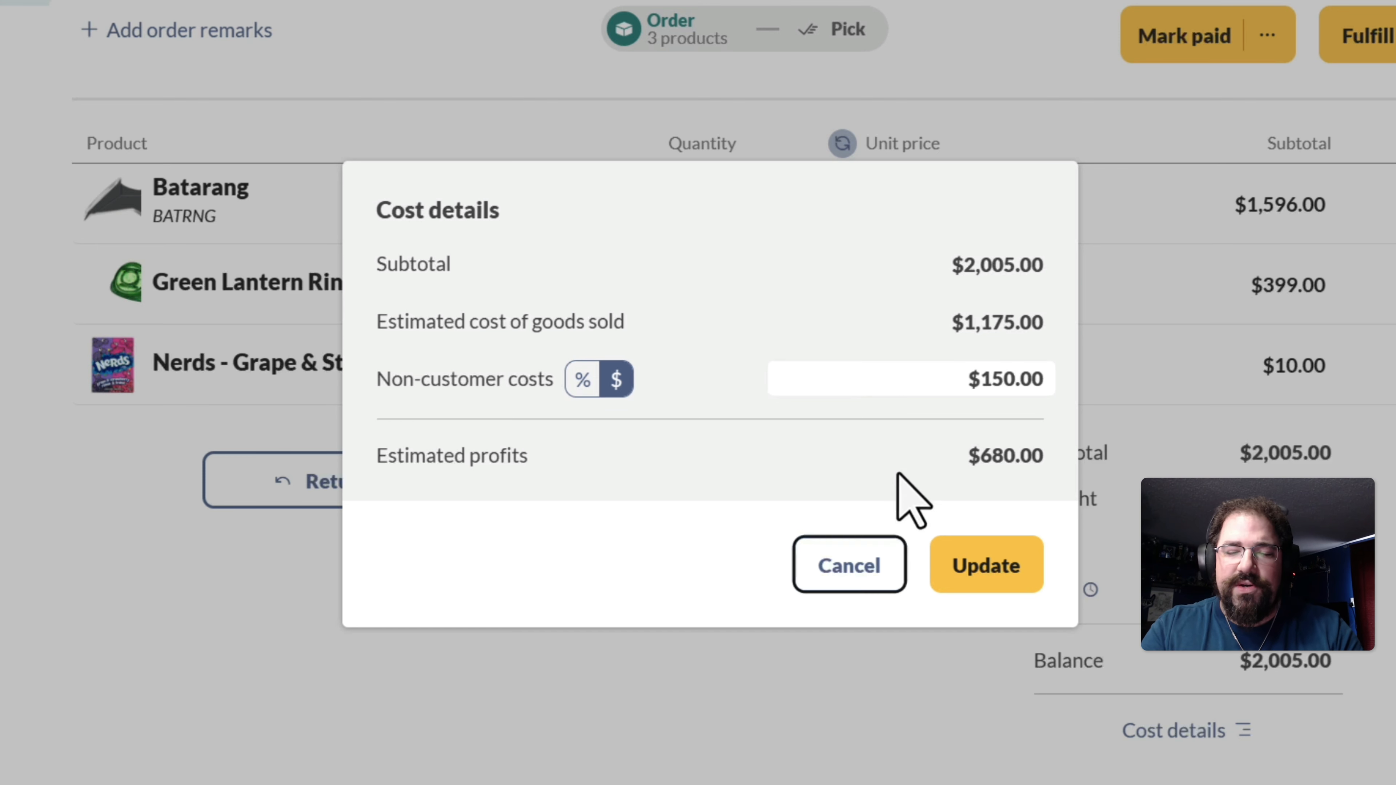
- Update the cost details, reopen them to review the estimated costs and profits, and close them
click(882, 209)
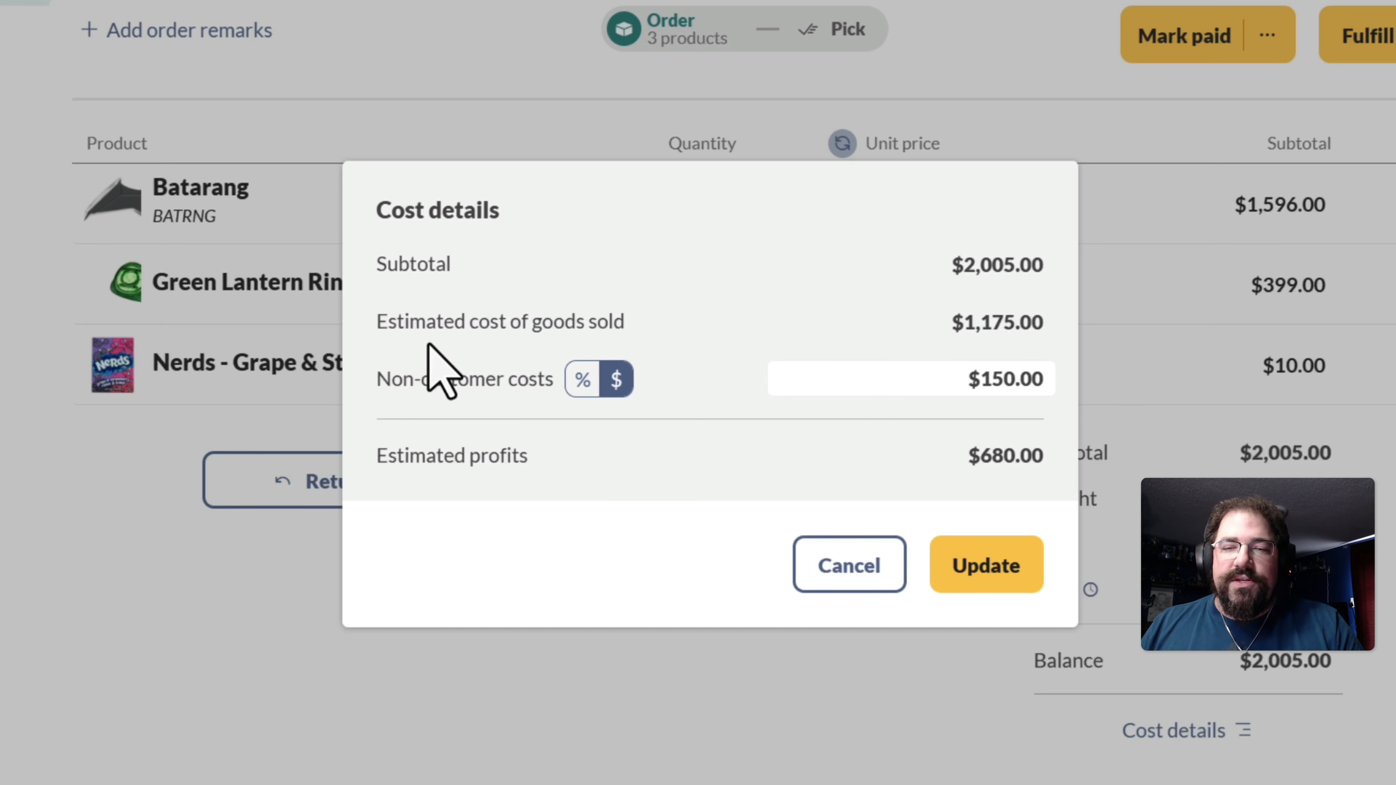
drag(396, 322, 885, 325)
click(885, 324)
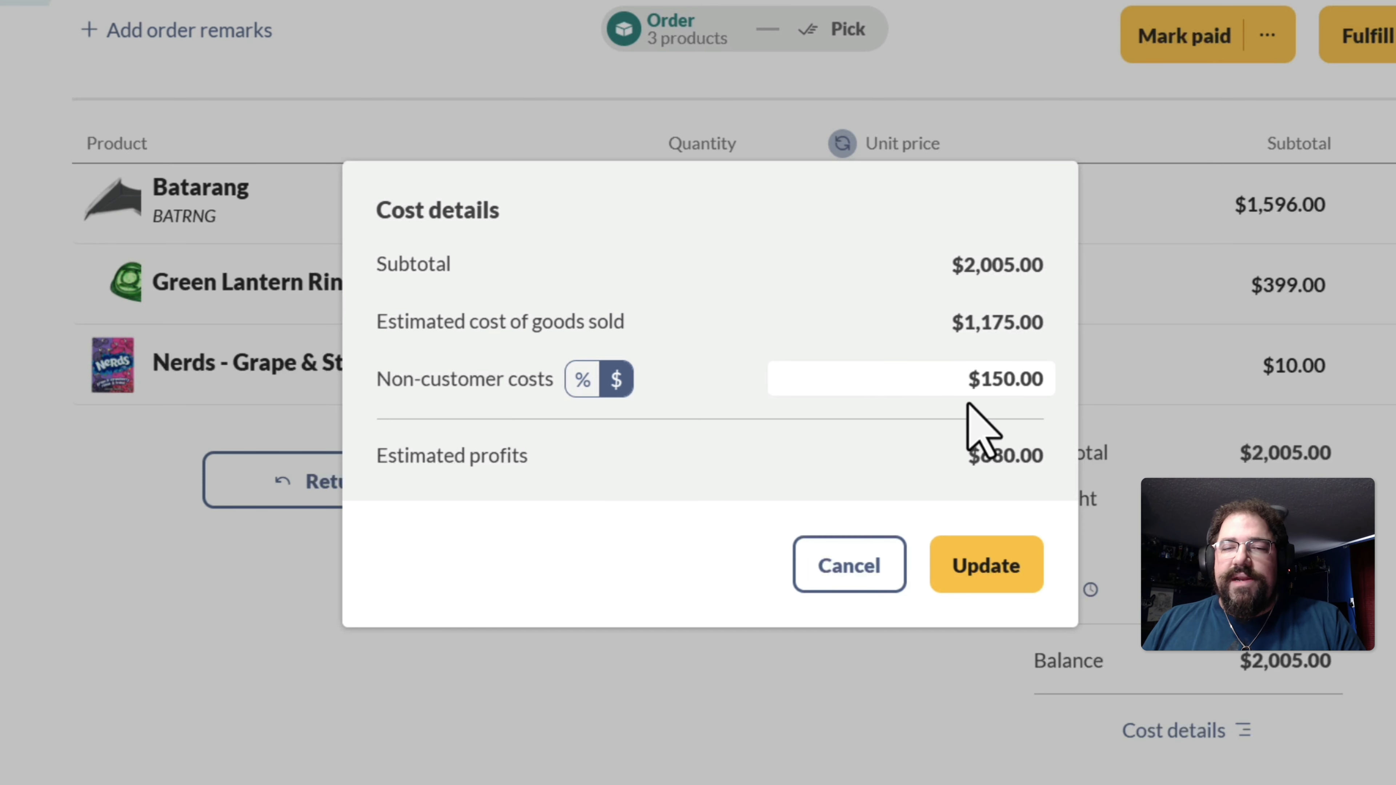
click(972, 569)
click(1203, 733)
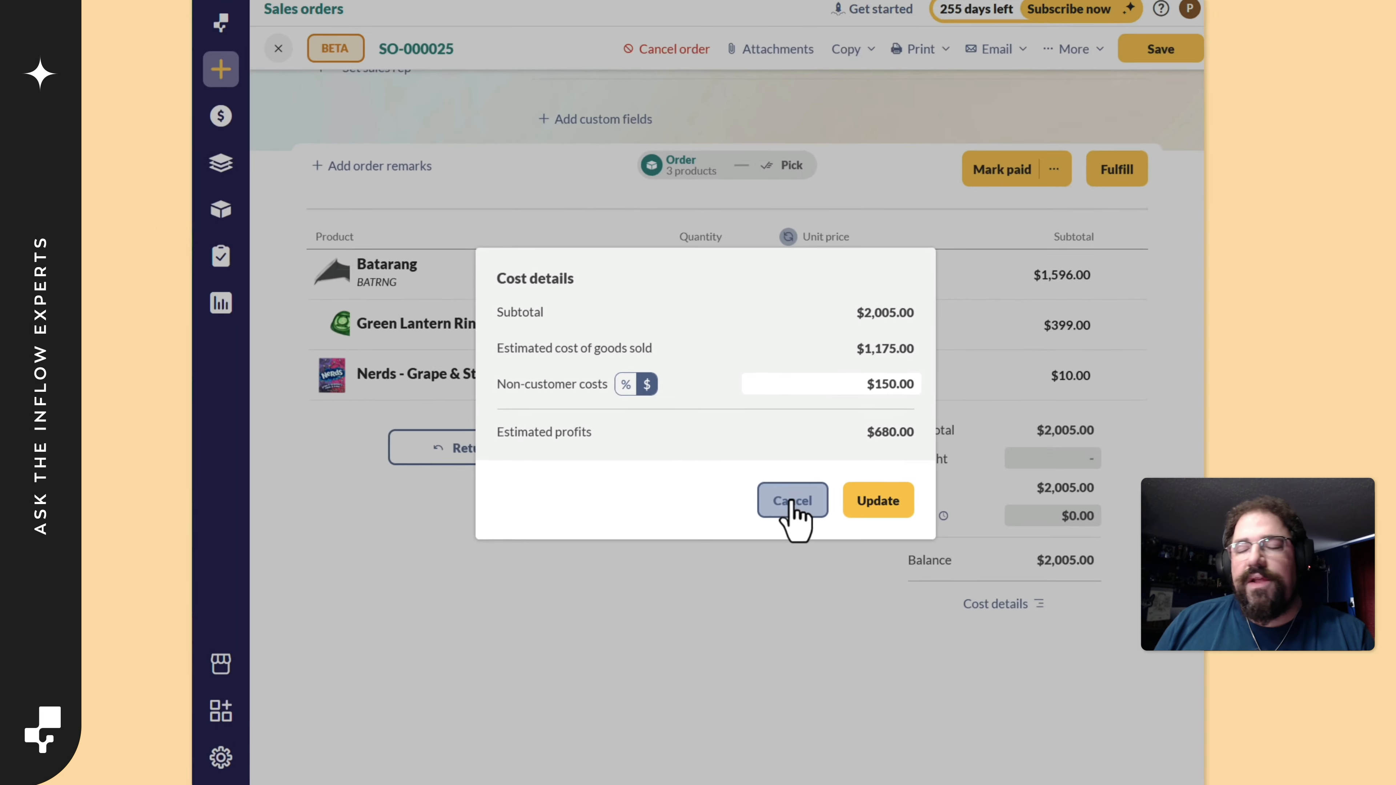
click(874, 566)
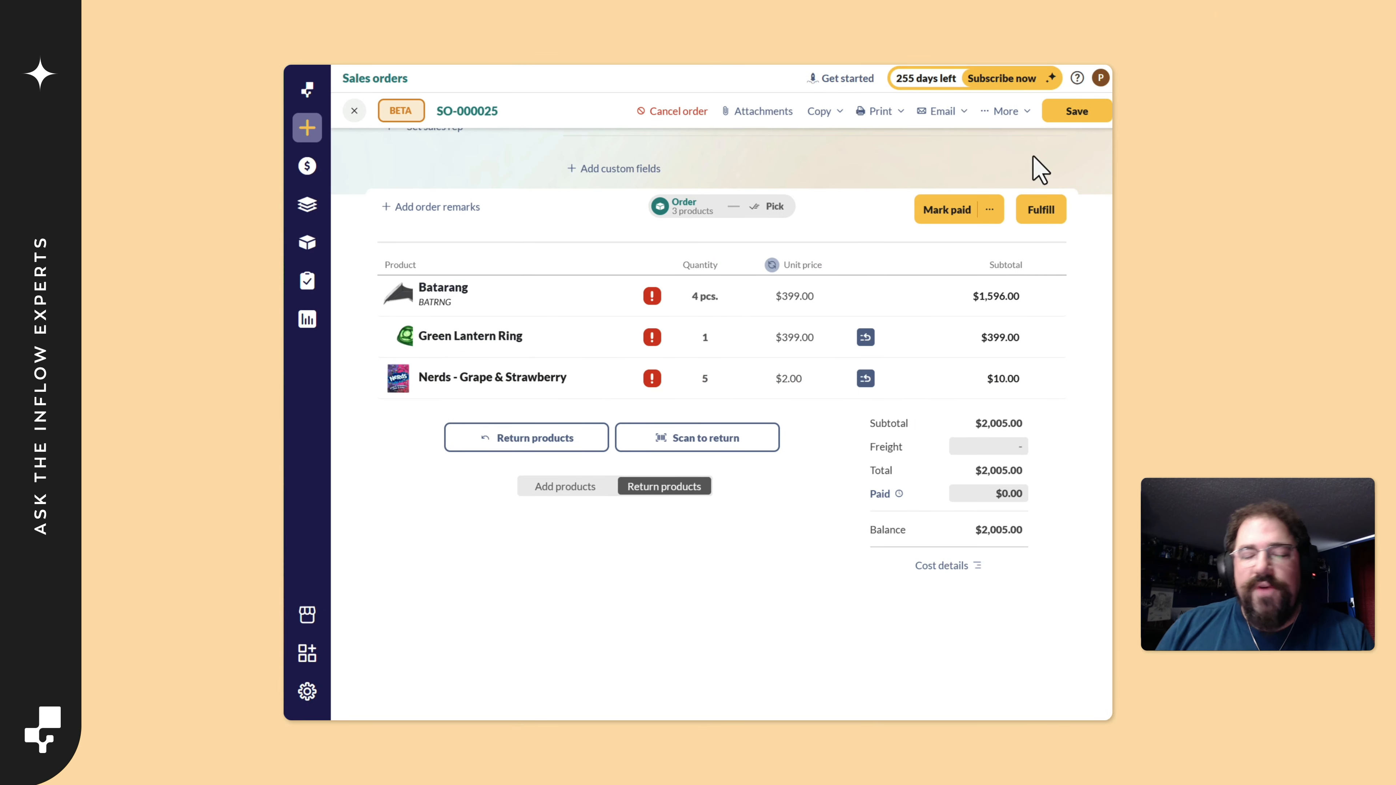
- Save the order and mark Green Lantern Ring and Nerds - Grape & Strawberry as picked in its Pick stage
click(1064, 117)
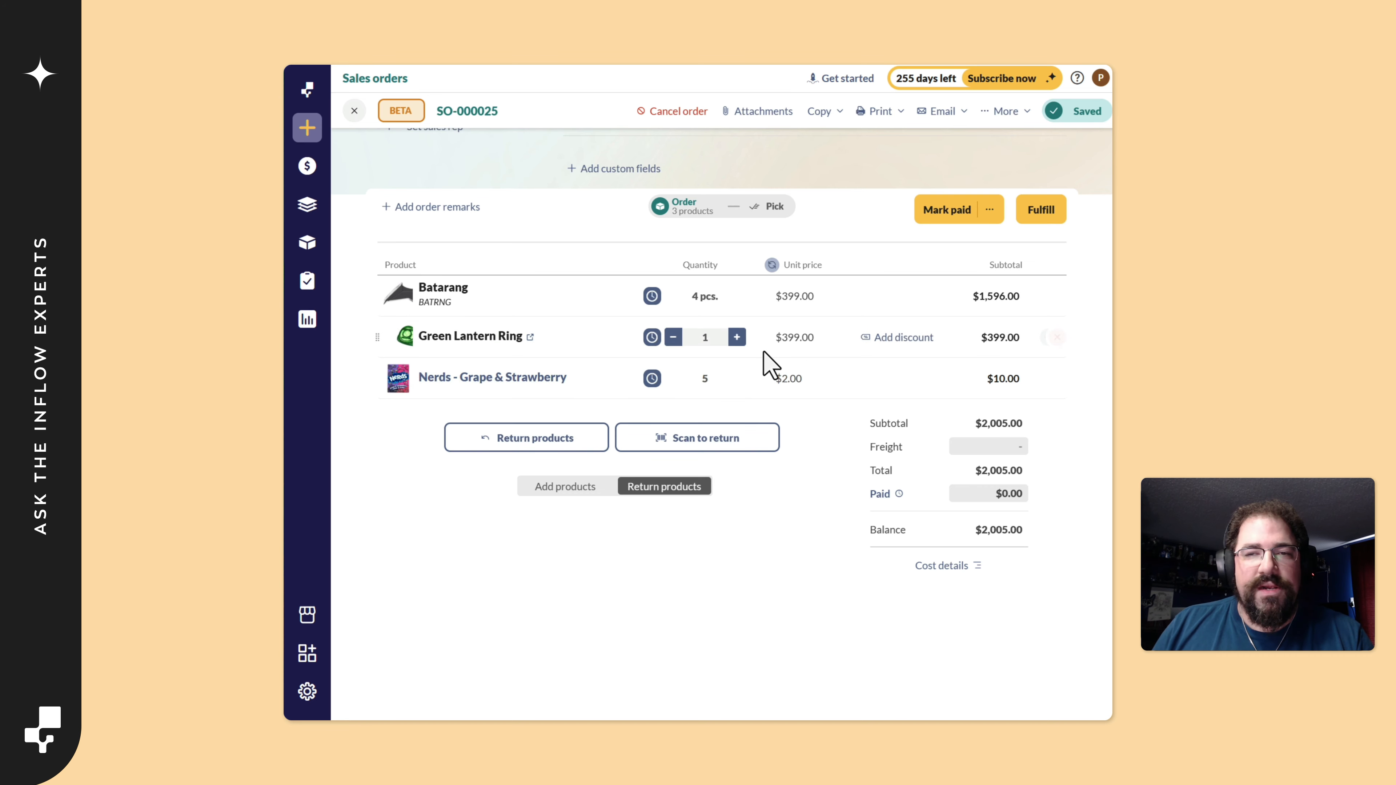
scroll(800, 336, up, 3)
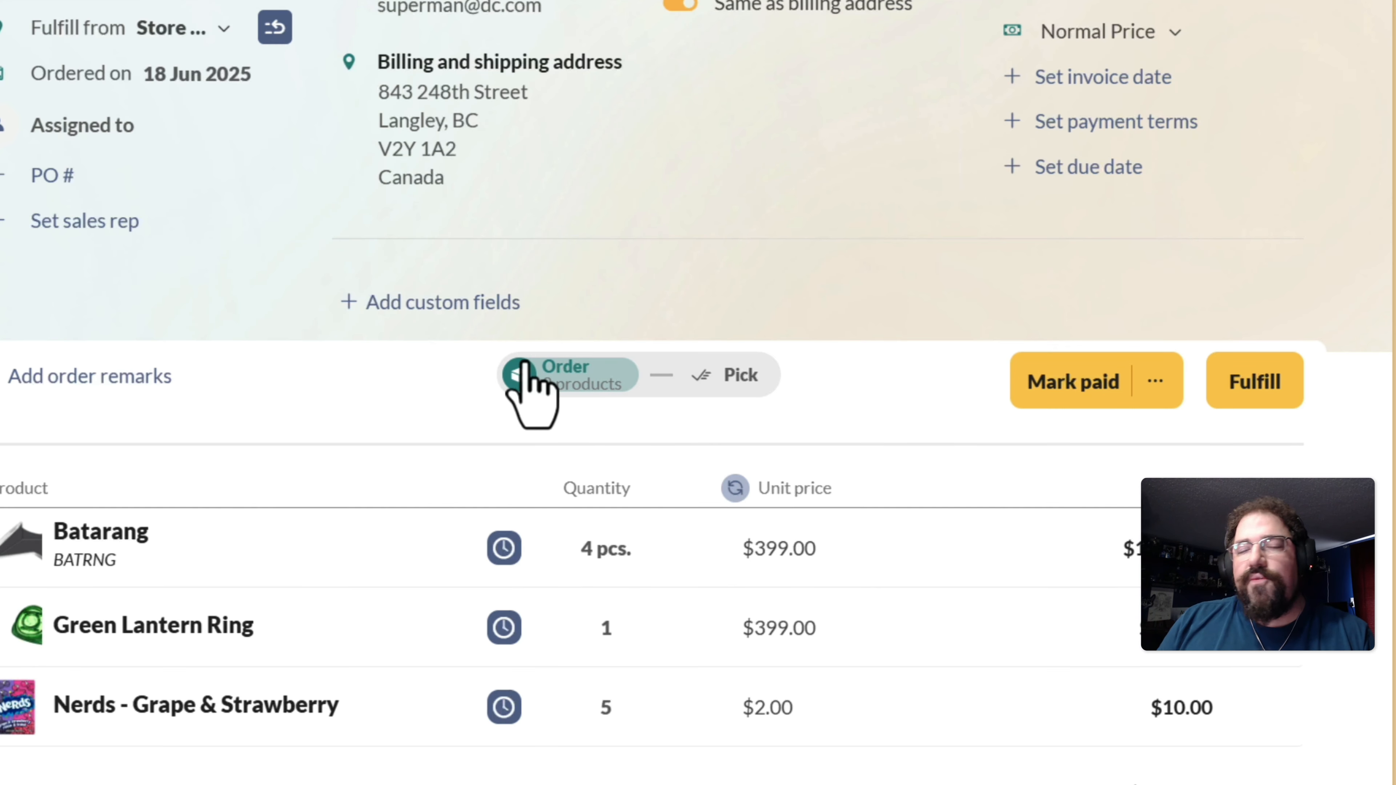
click(737, 375)
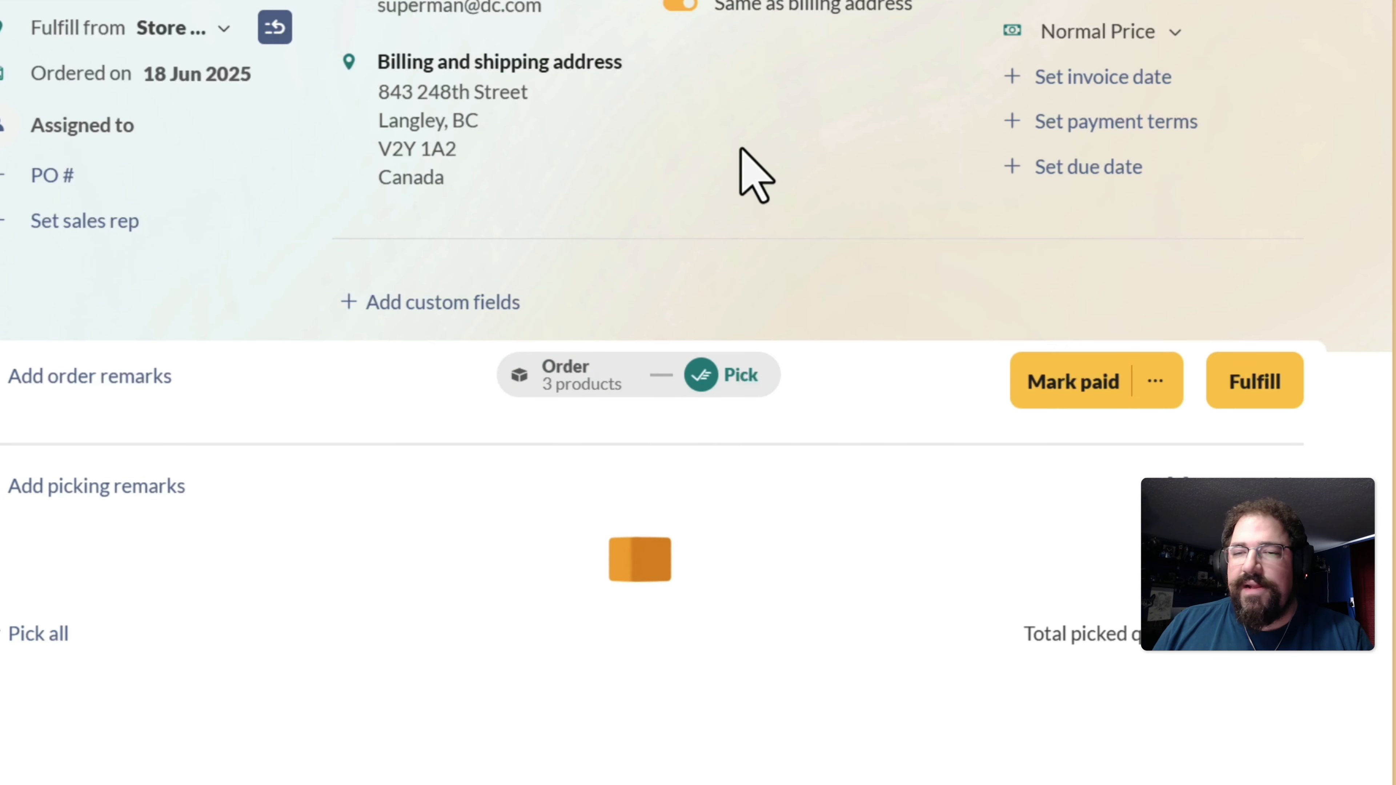
scroll(769, 343, down, 5)
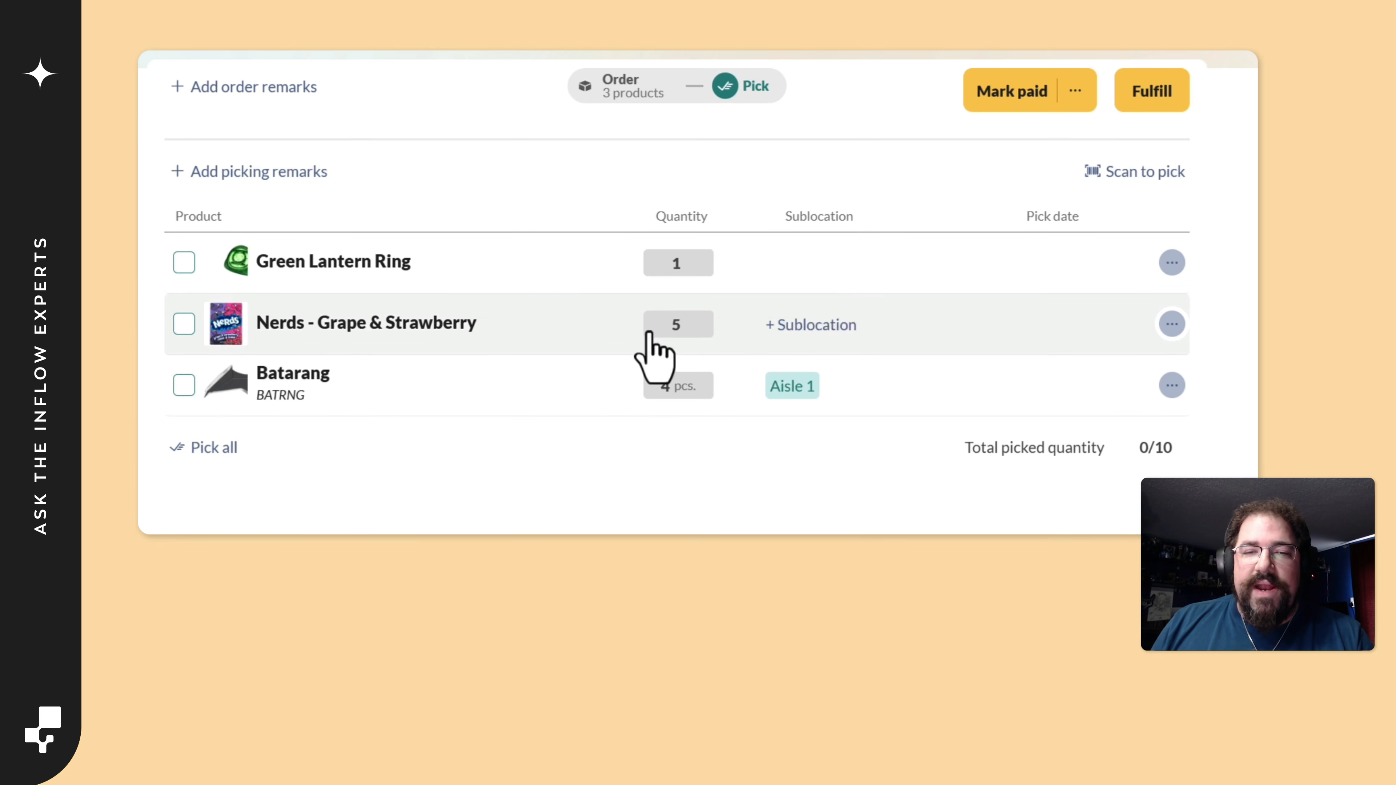
click(184, 263)
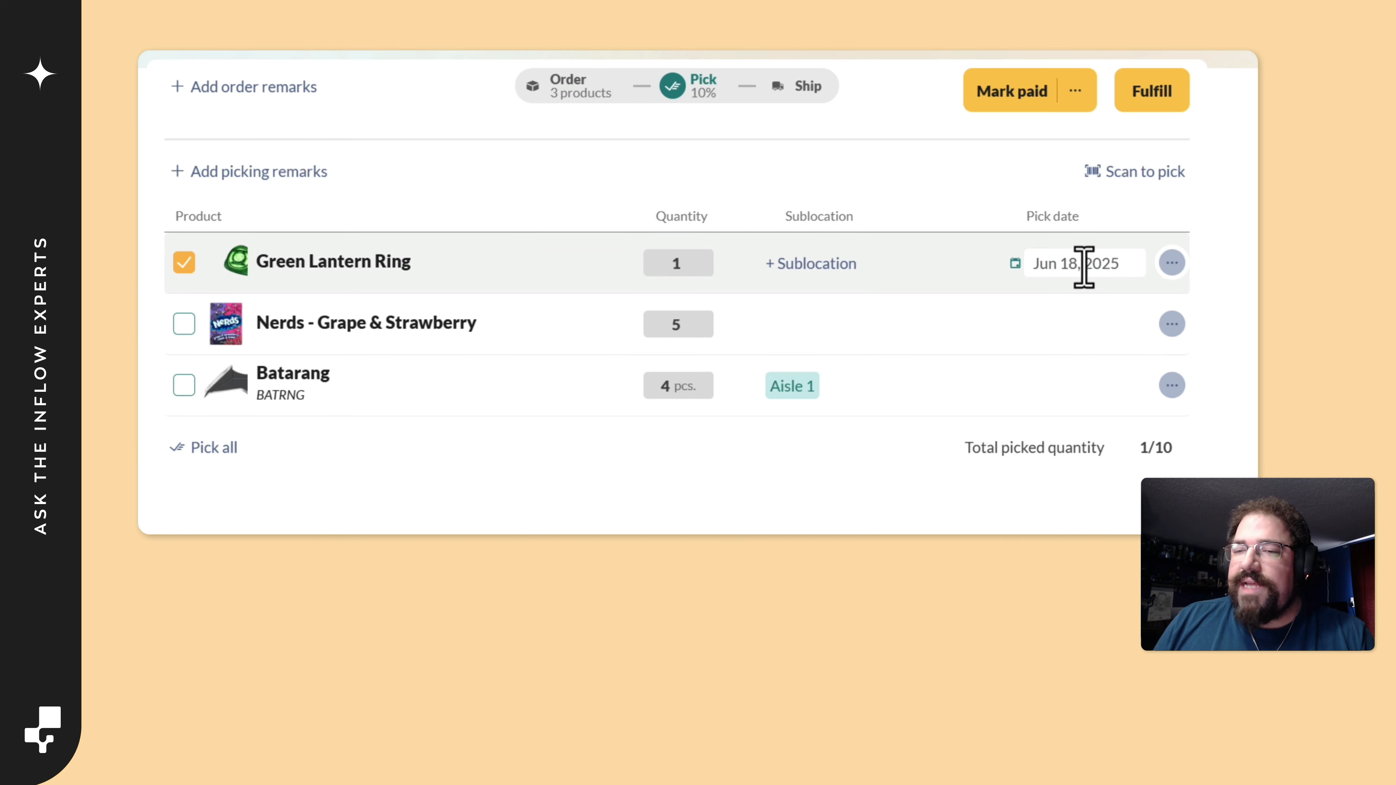
click(183, 324)
- Change the pick location of Nerds - Grape & Strawberry to Store #2 - Montreal, leaving the sublocation empty
click(1173, 325)
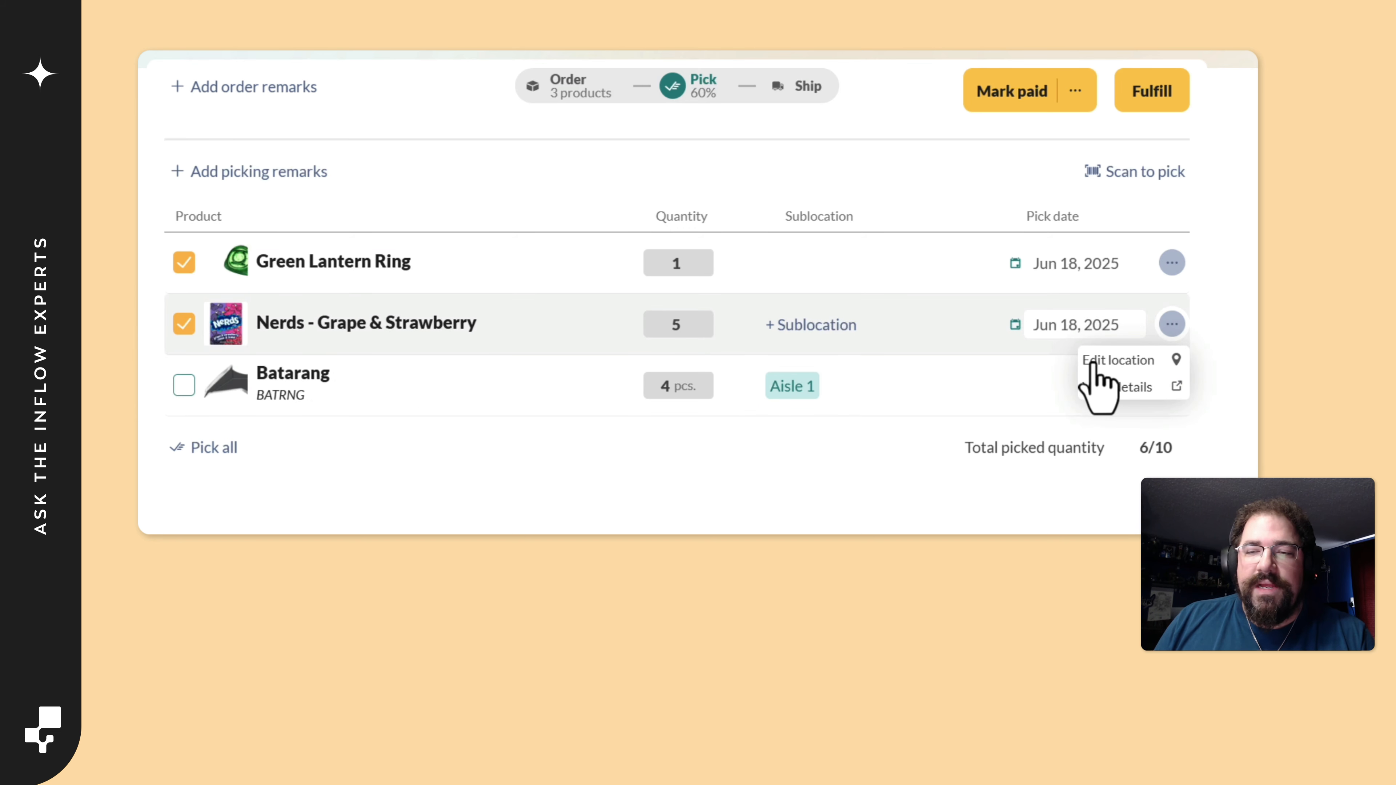
click(1108, 361)
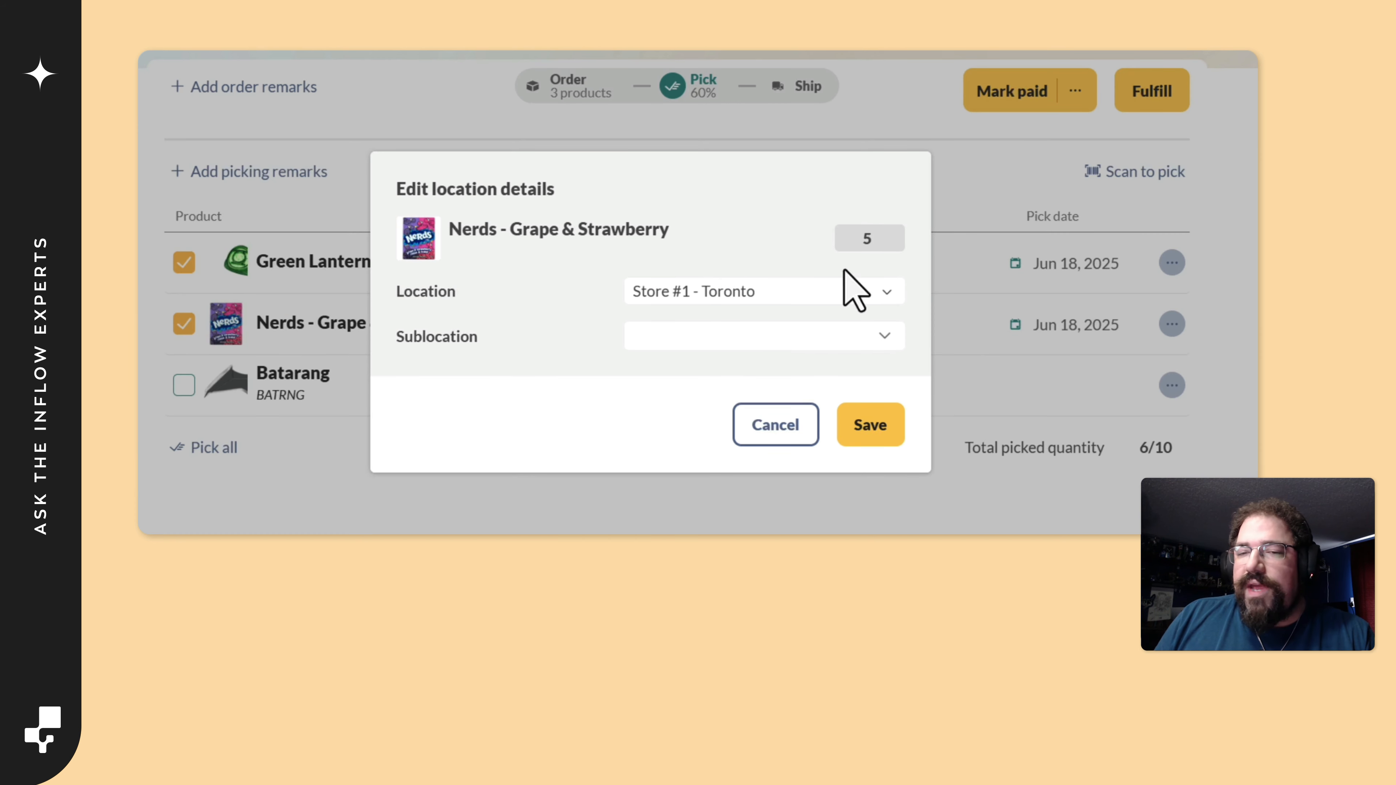
click(722, 289)
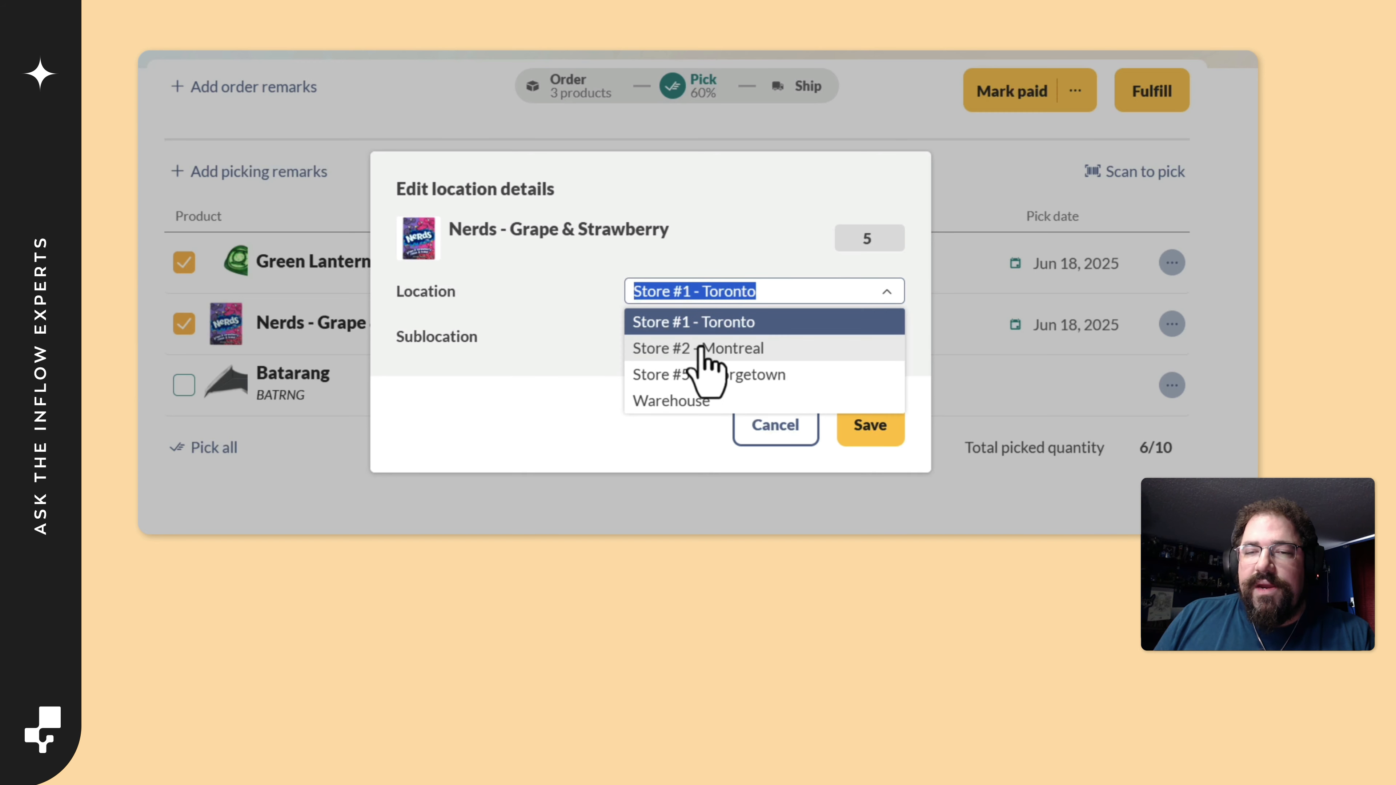
click(714, 351)
click(716, 346)
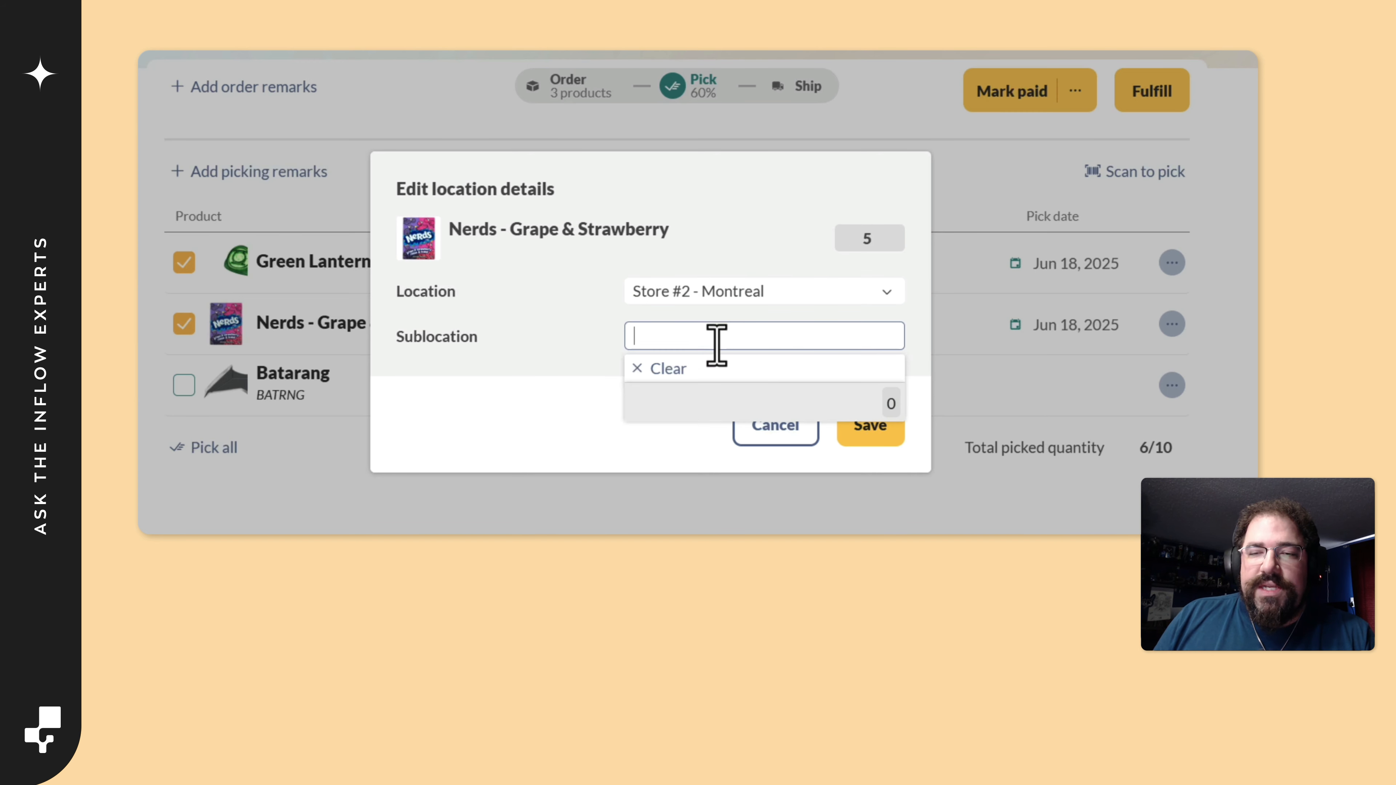
click(867, 430)
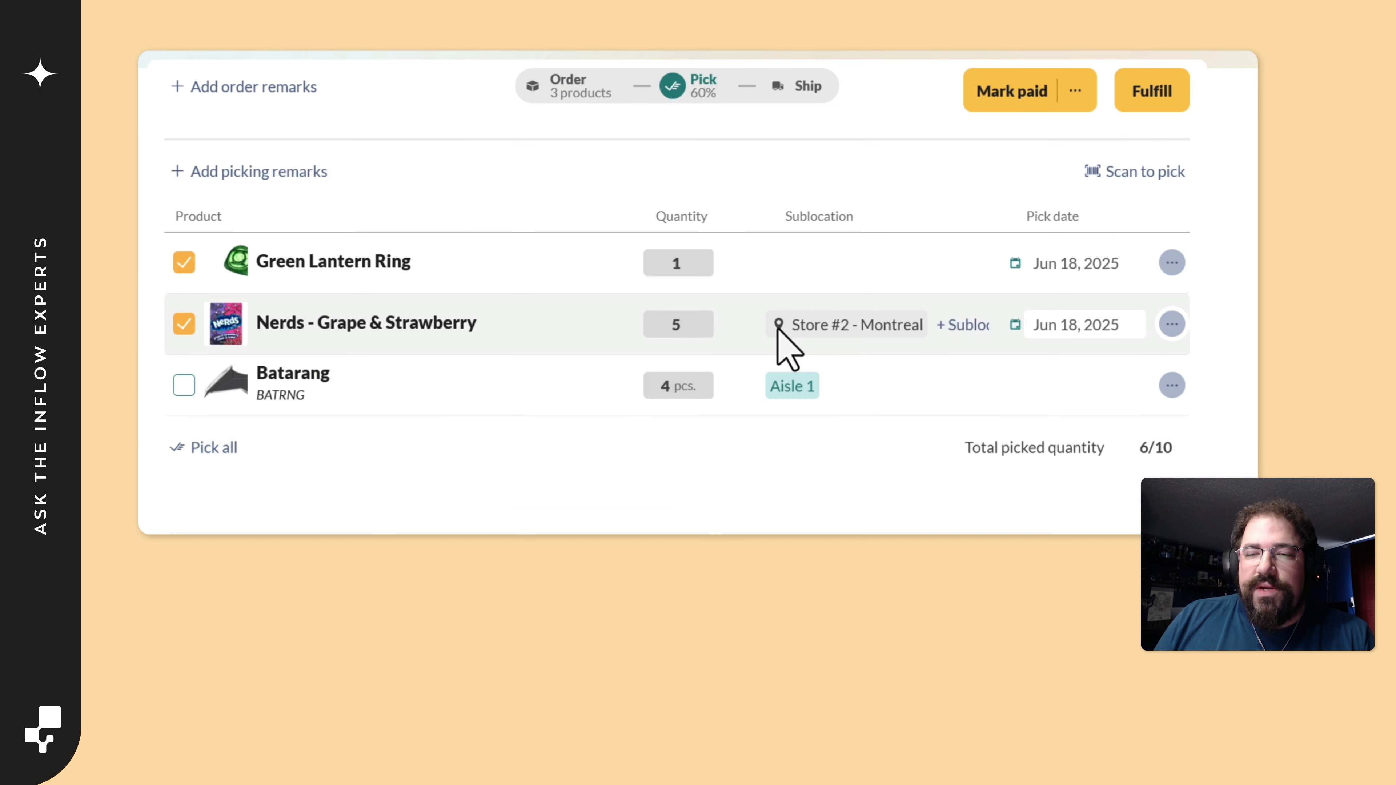
- Record a partial pick of 2 out of 5 for Nerds - Grape & Strawberry
click(1173, 324)
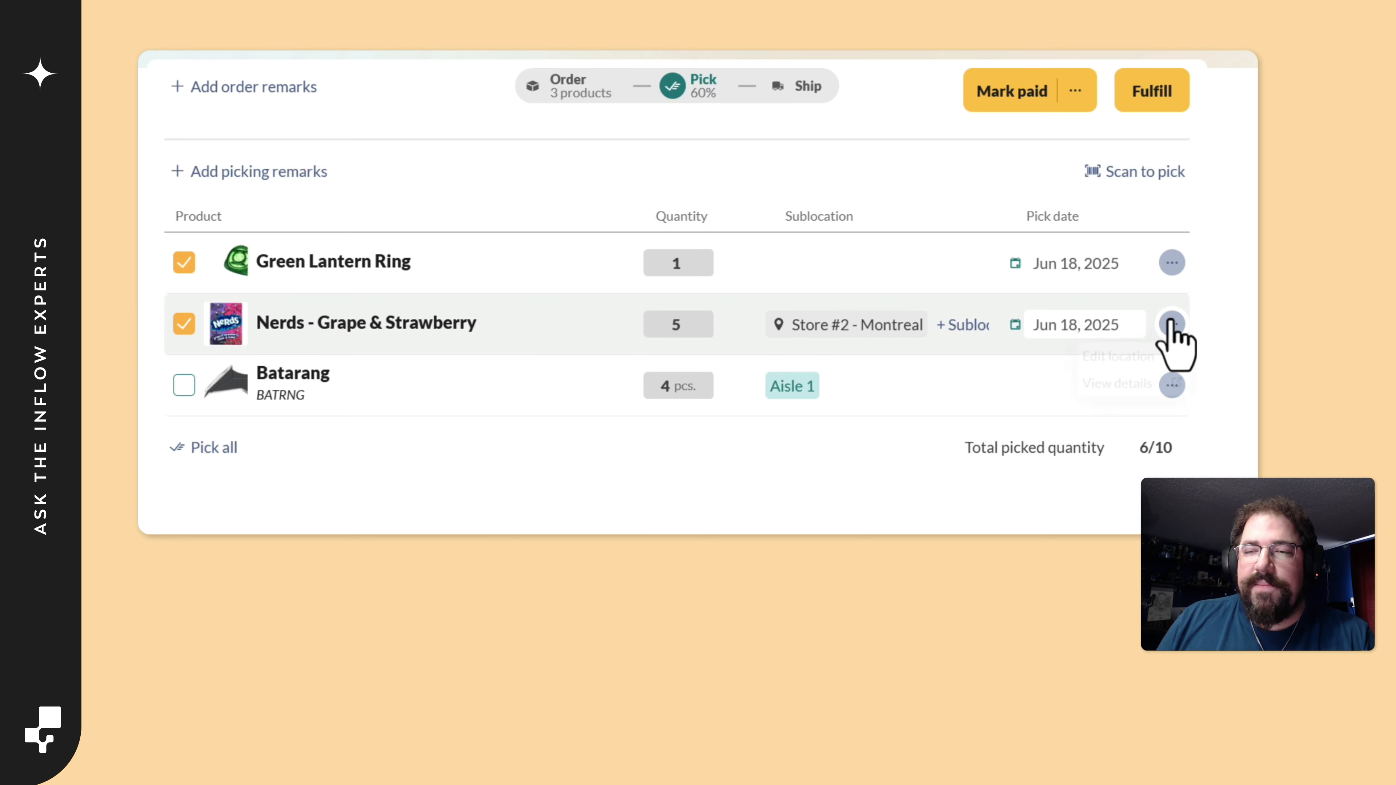
click(701, 331)
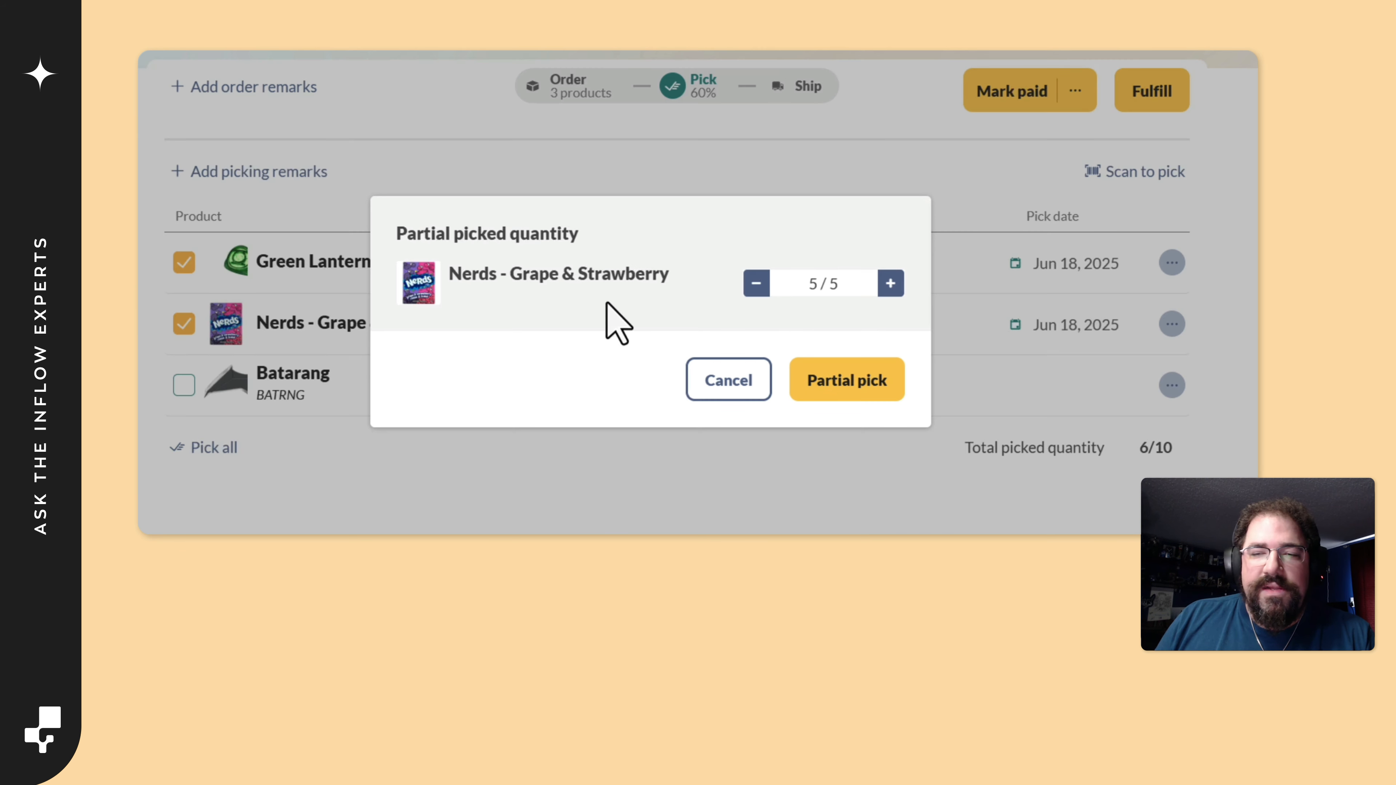
click(757, 284)
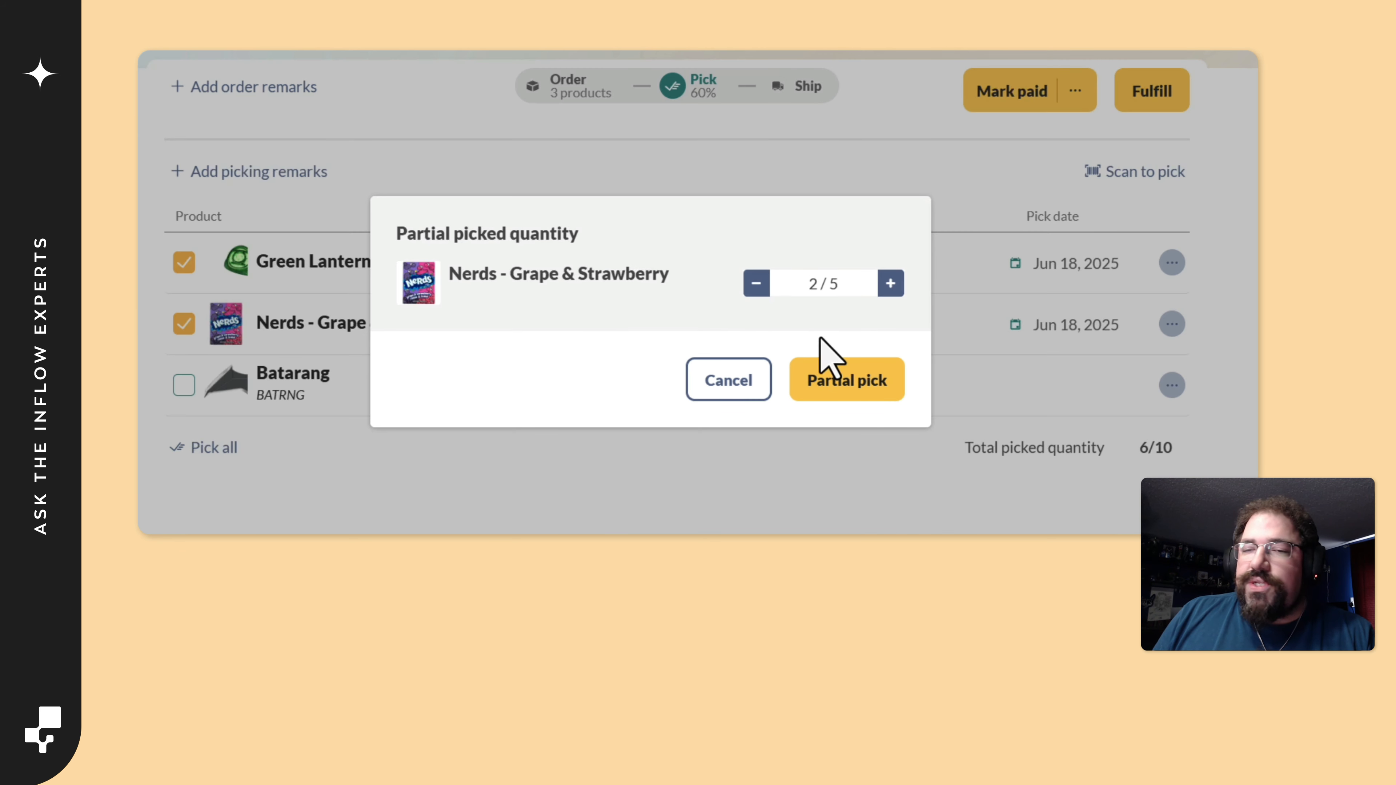
click(841, 393)
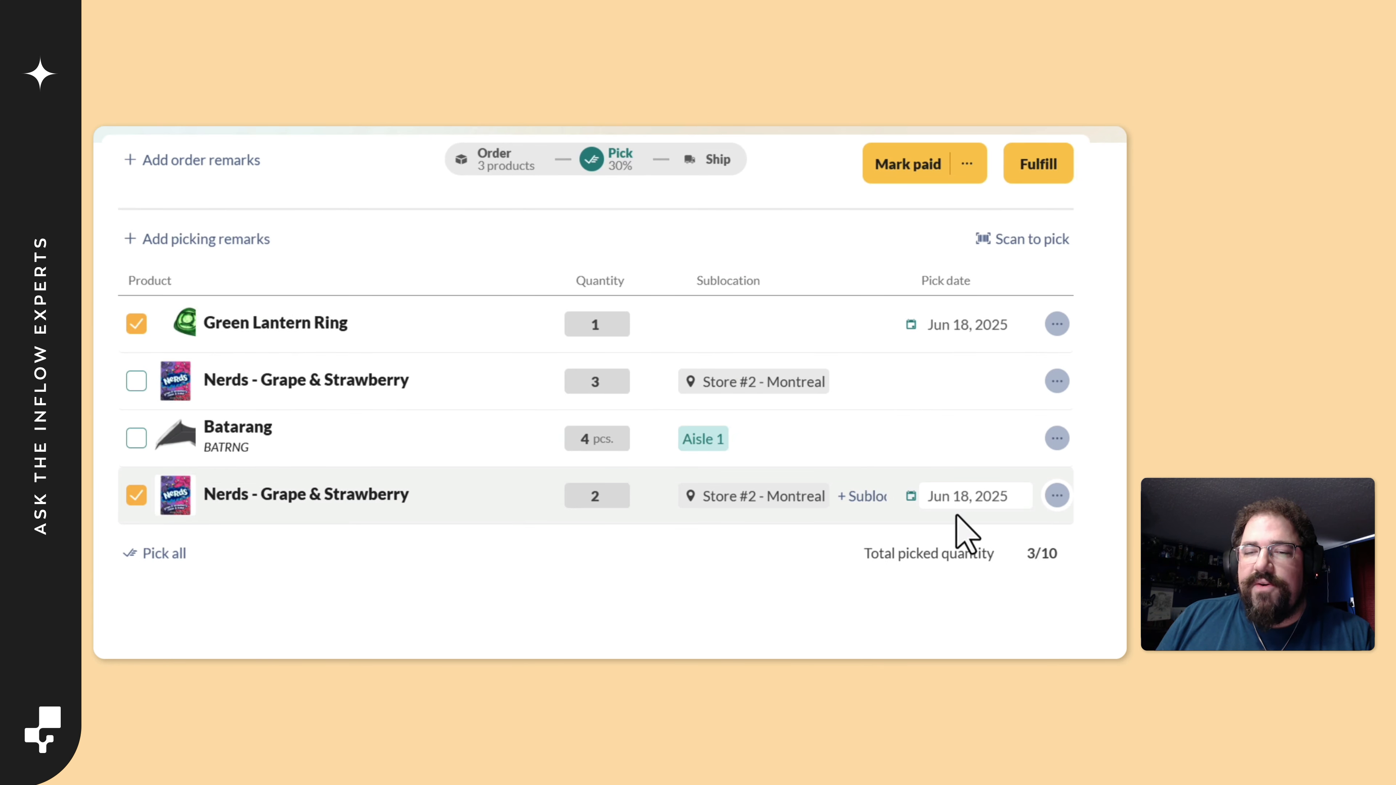
- Mark the remaining 3 Nerds - Grape & Strawberry as picked and change their pick location to the Aisle 1 sublocation
click(136, 380)
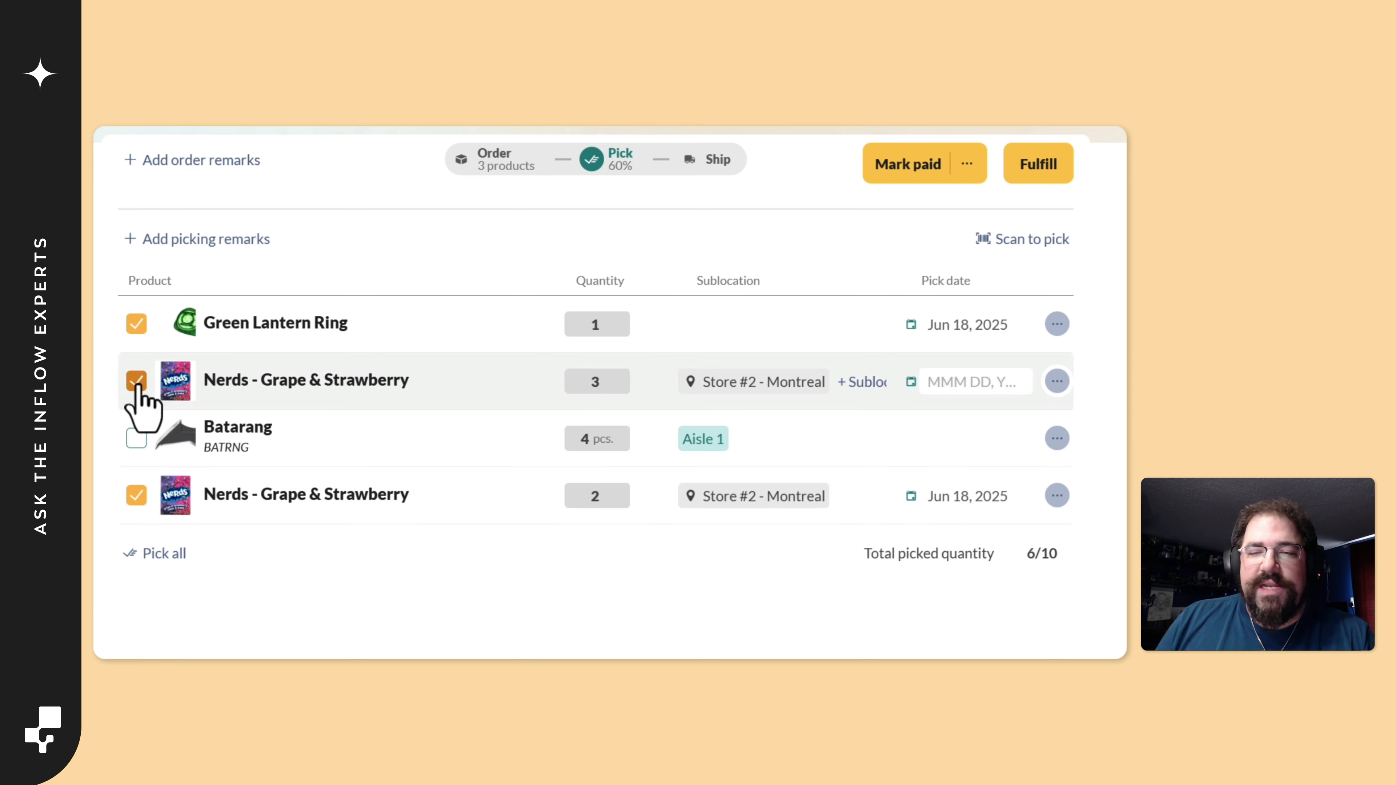
click(1057, 381)
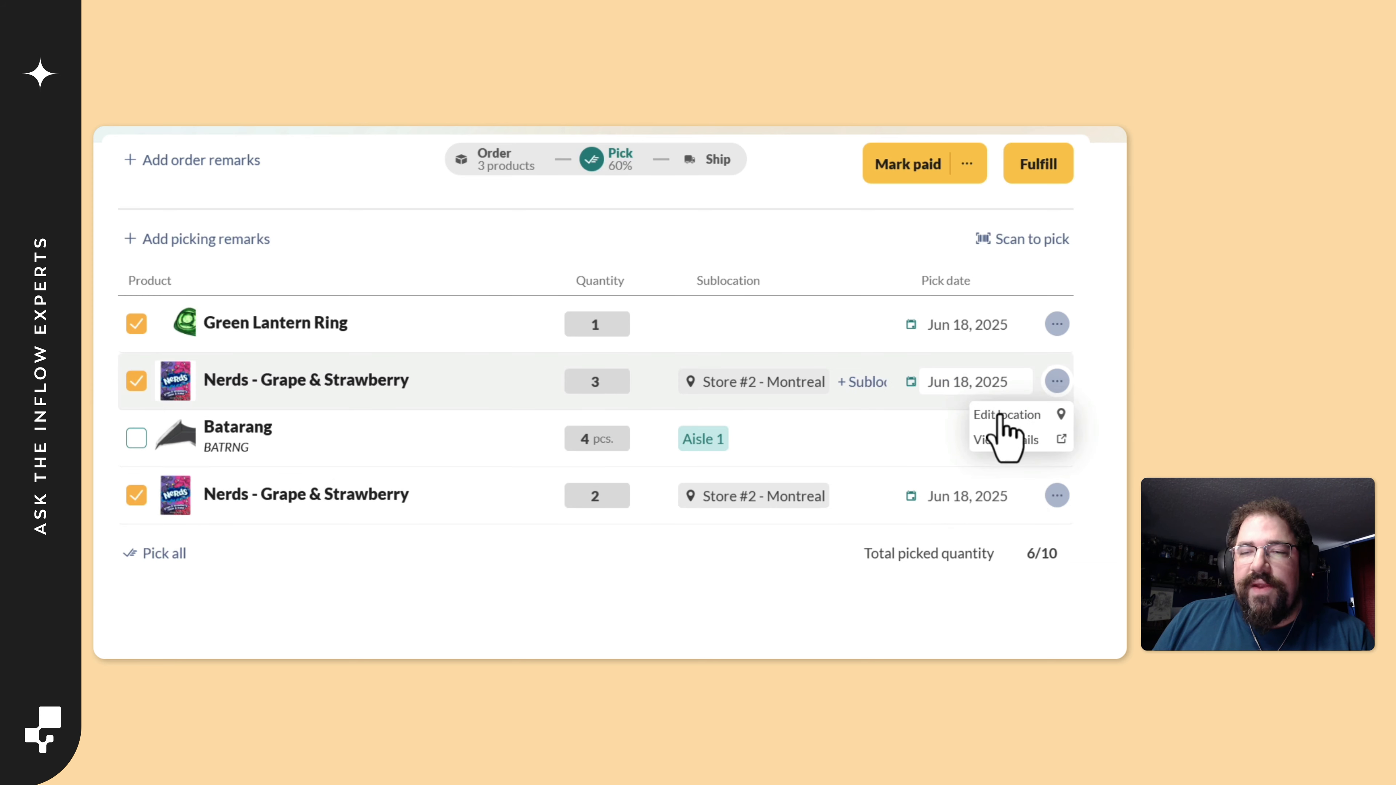
click(1000, 424)
click(678, 352)
click(632, 377)
click(776, 476)
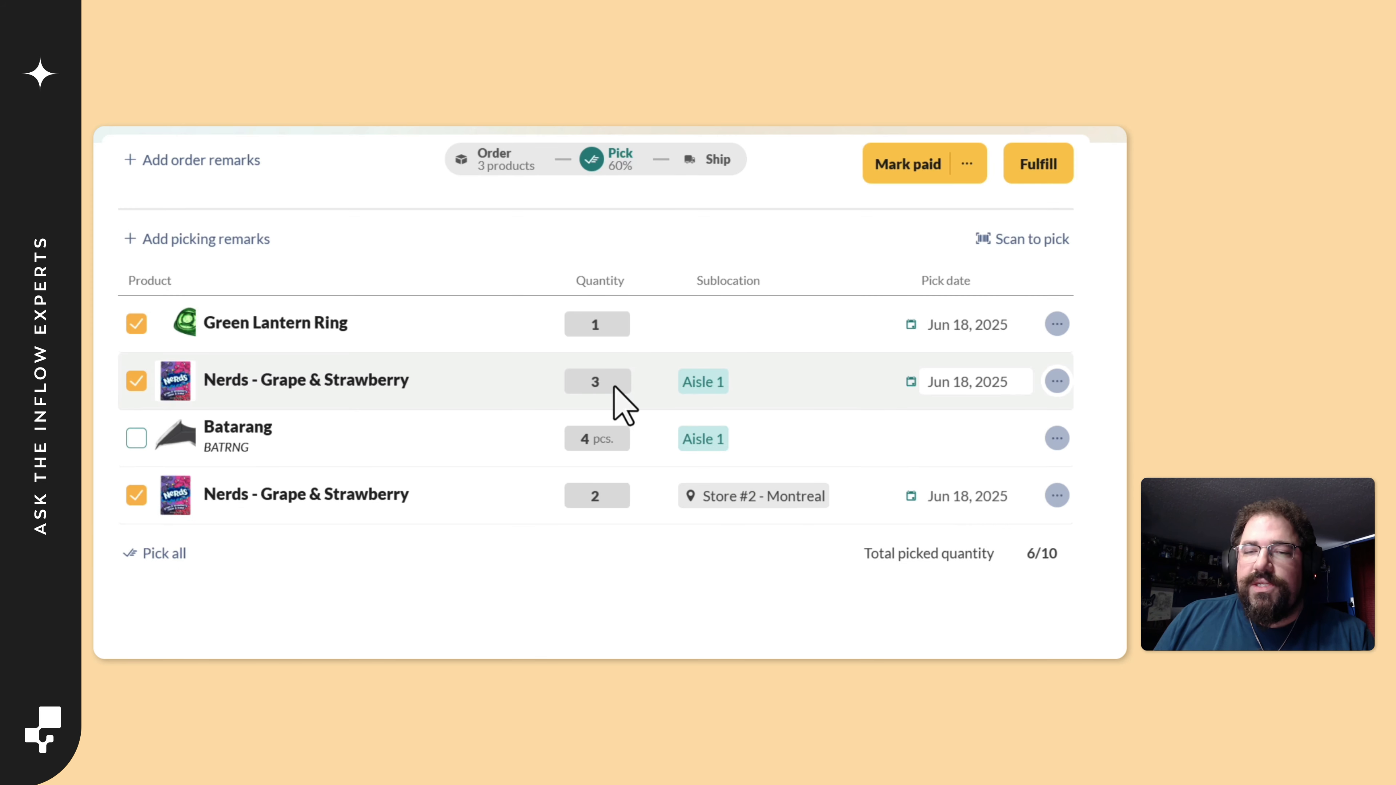
- Mark Batarang as picked, and check its stock on the product details page before returning to the order
click(135, 438)
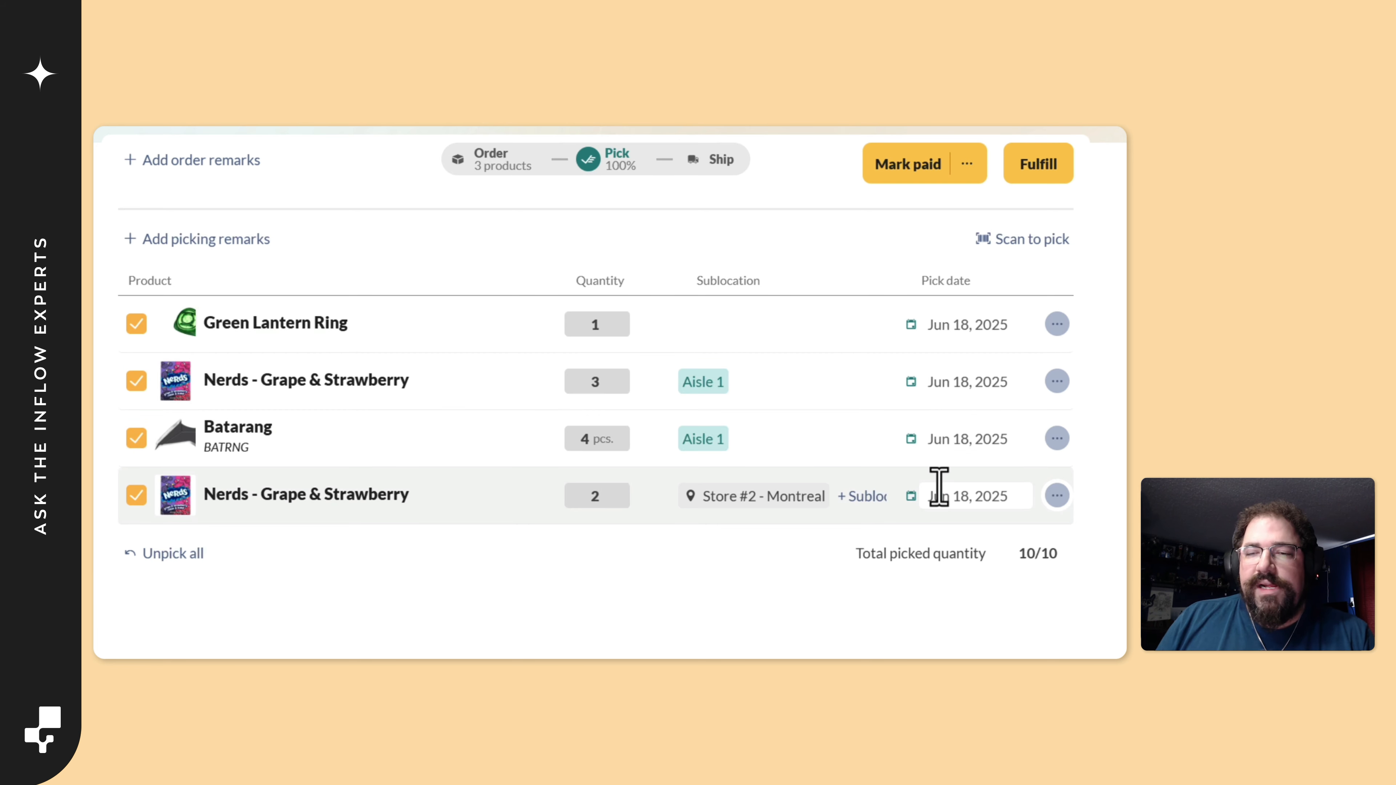
click(1052, 443)
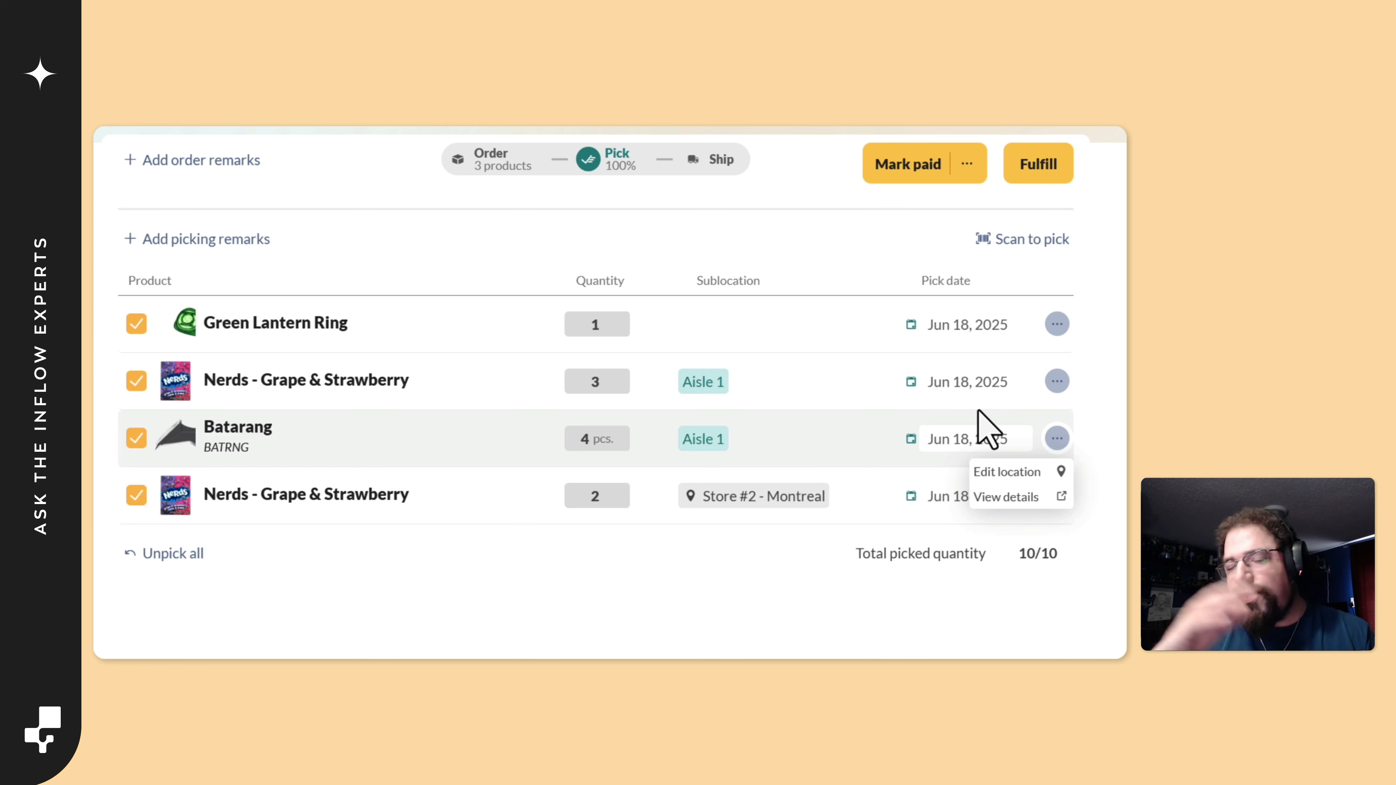
click(1010, 498)
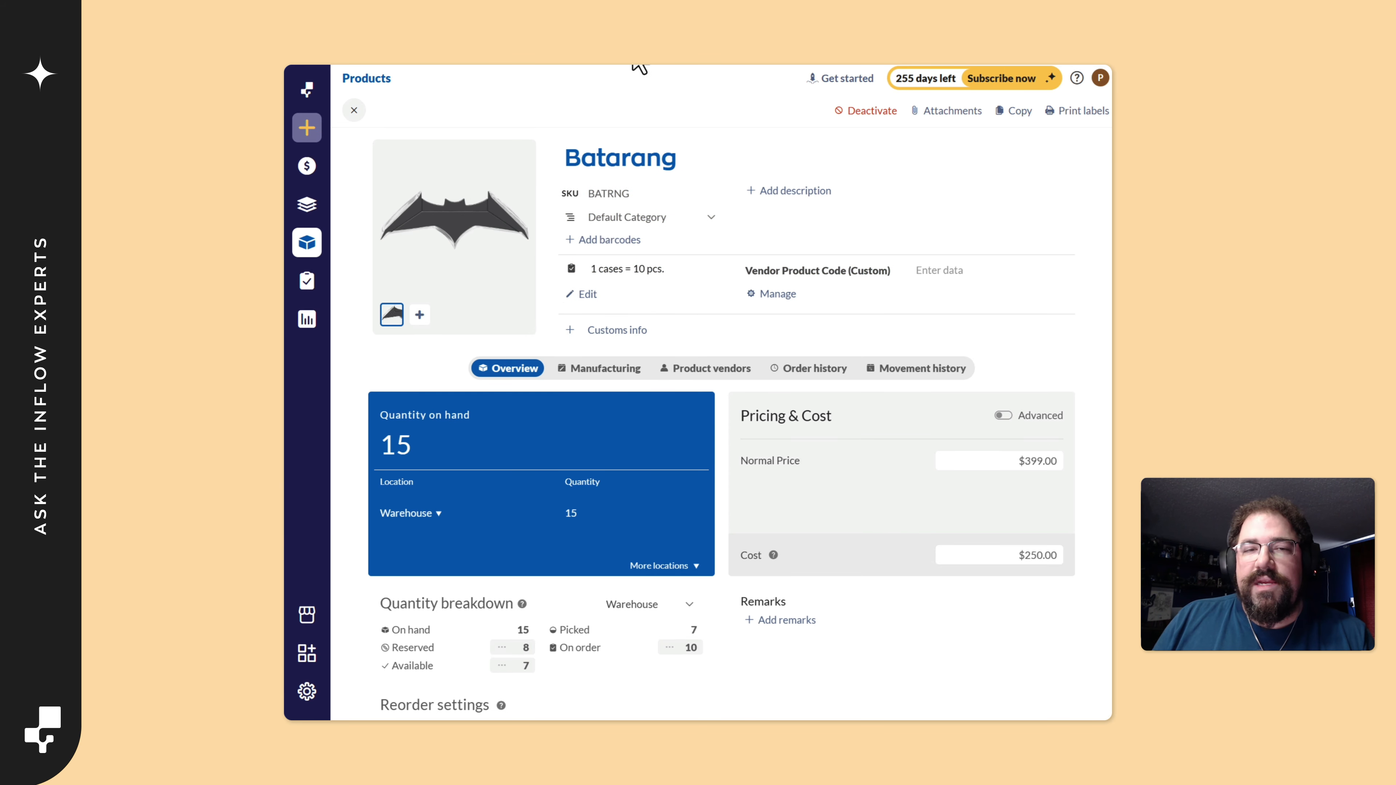
key(ctrl+w)
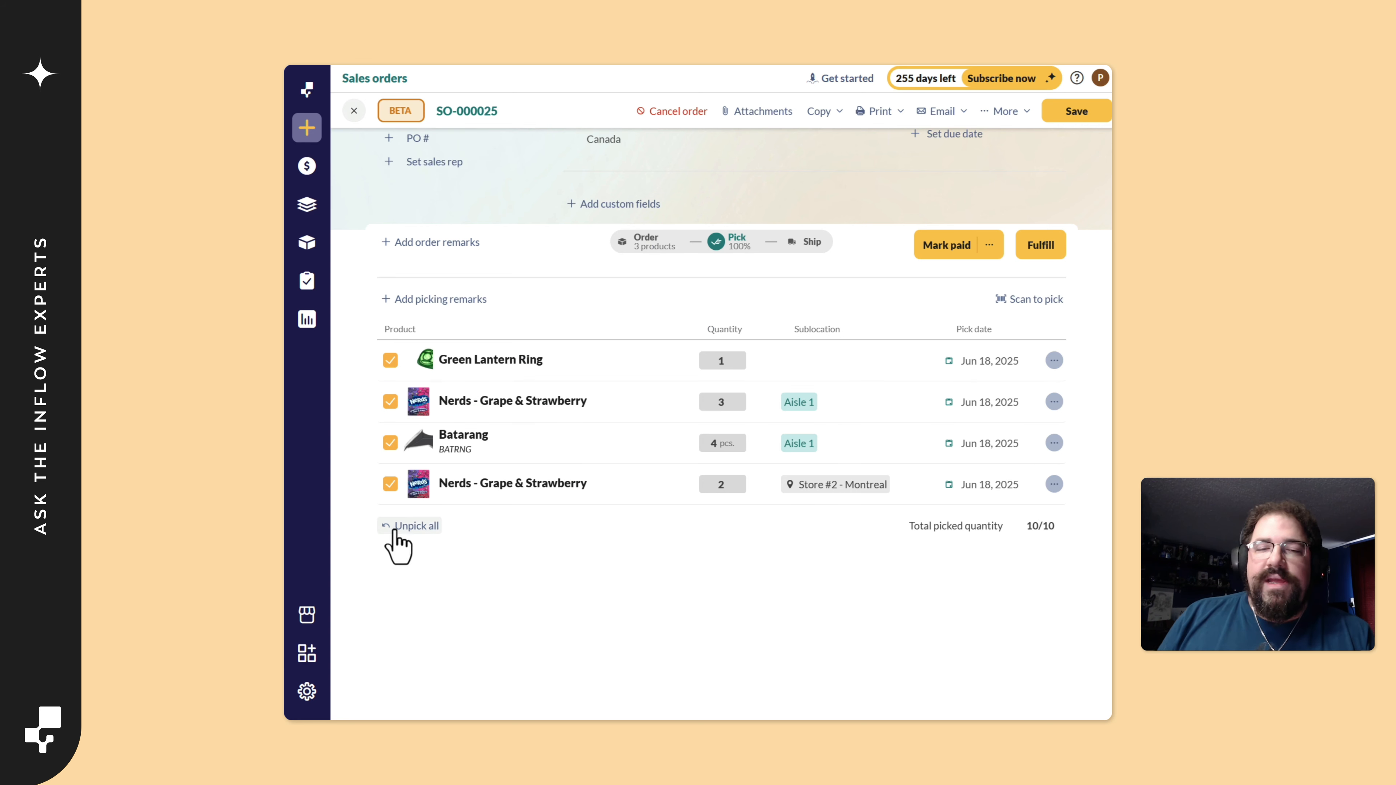
- Unpick all items and pick them all again at once, and save the order, accepting negative inventory
click(413, 527)
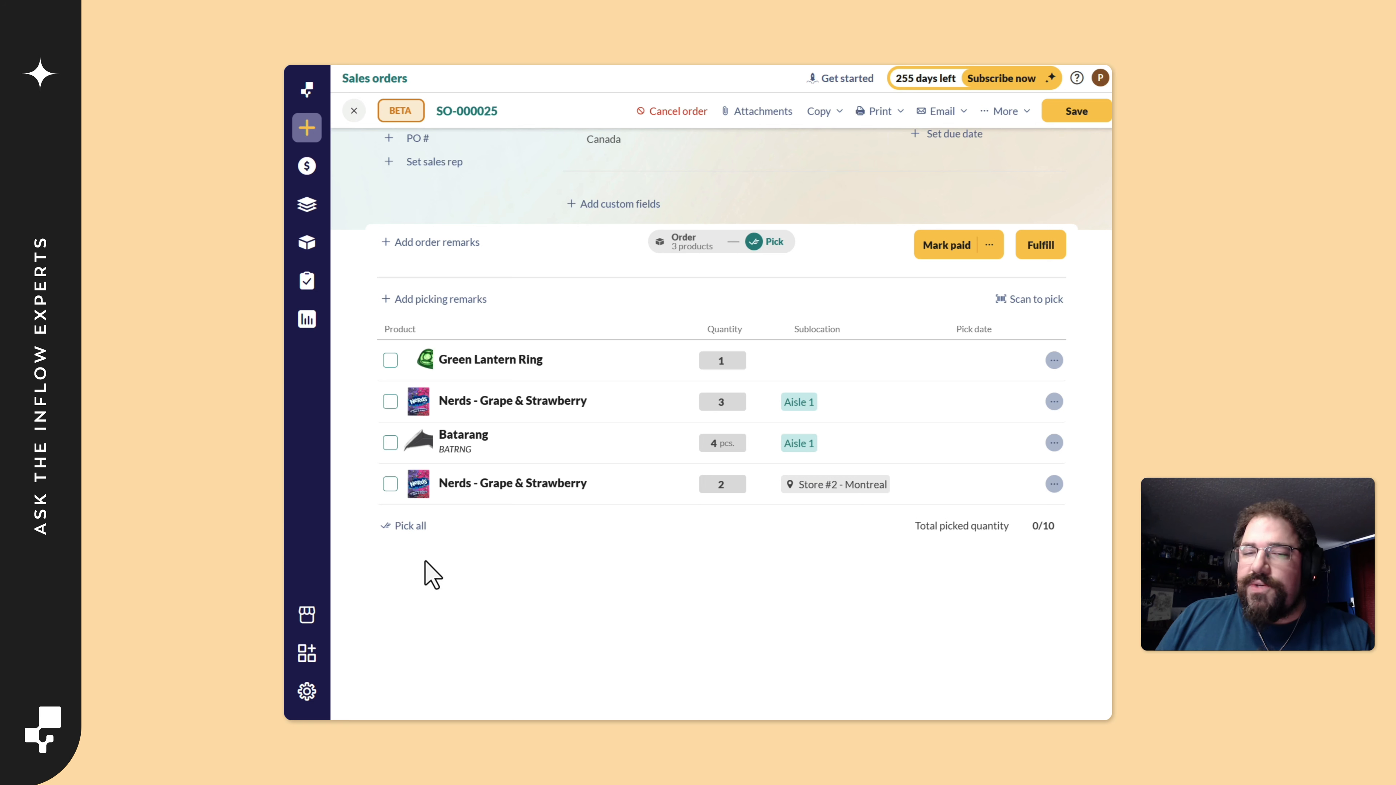
click(406, 527)
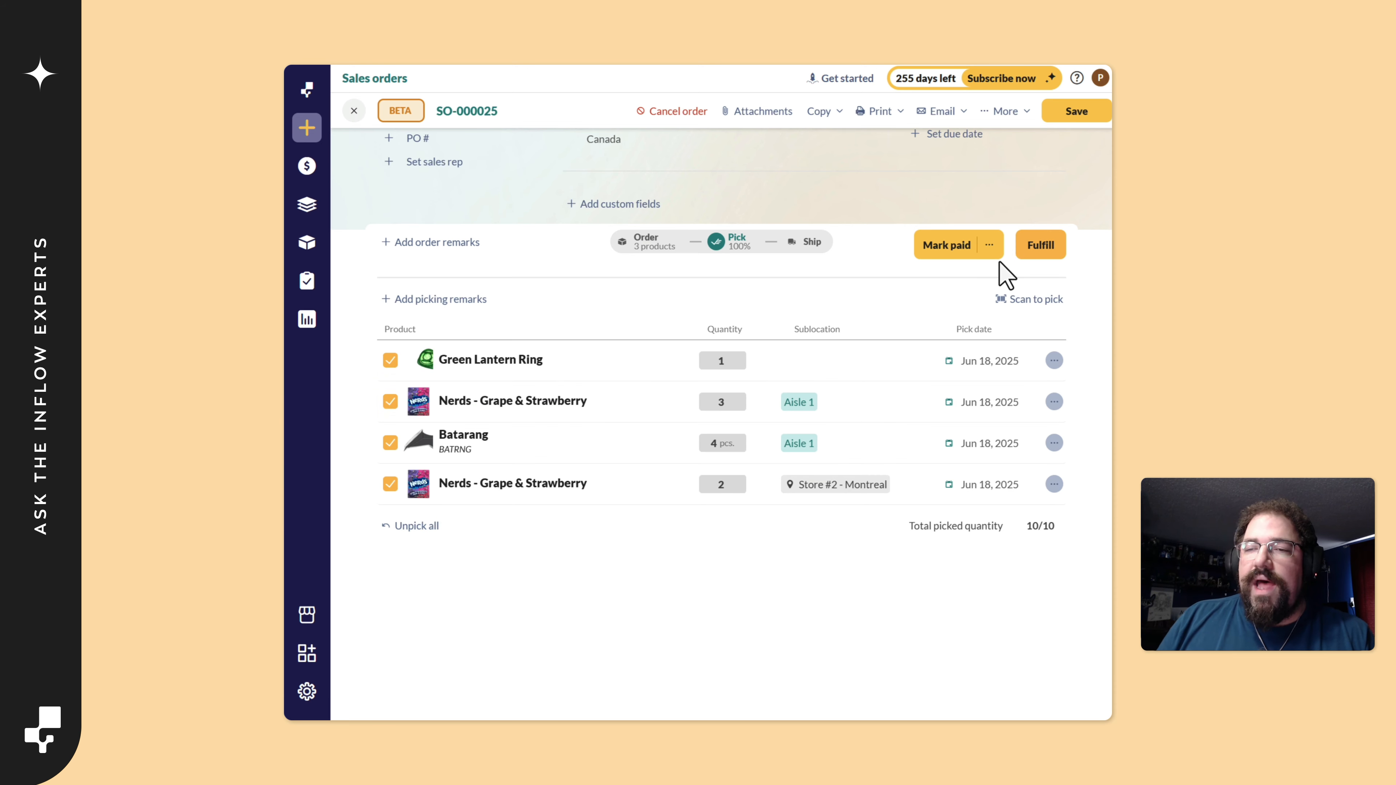
scroll(989, 297, up, 3)
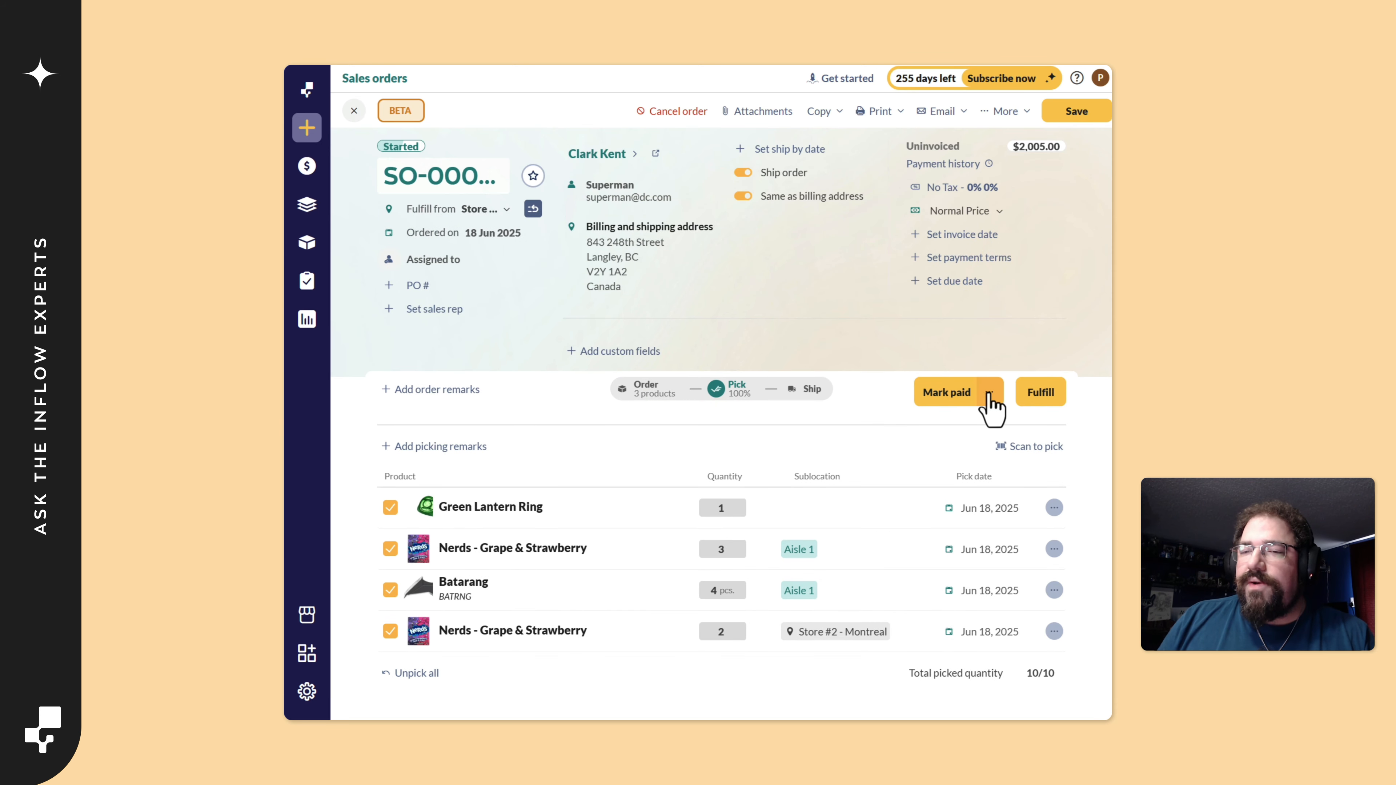
click(1072, 113)
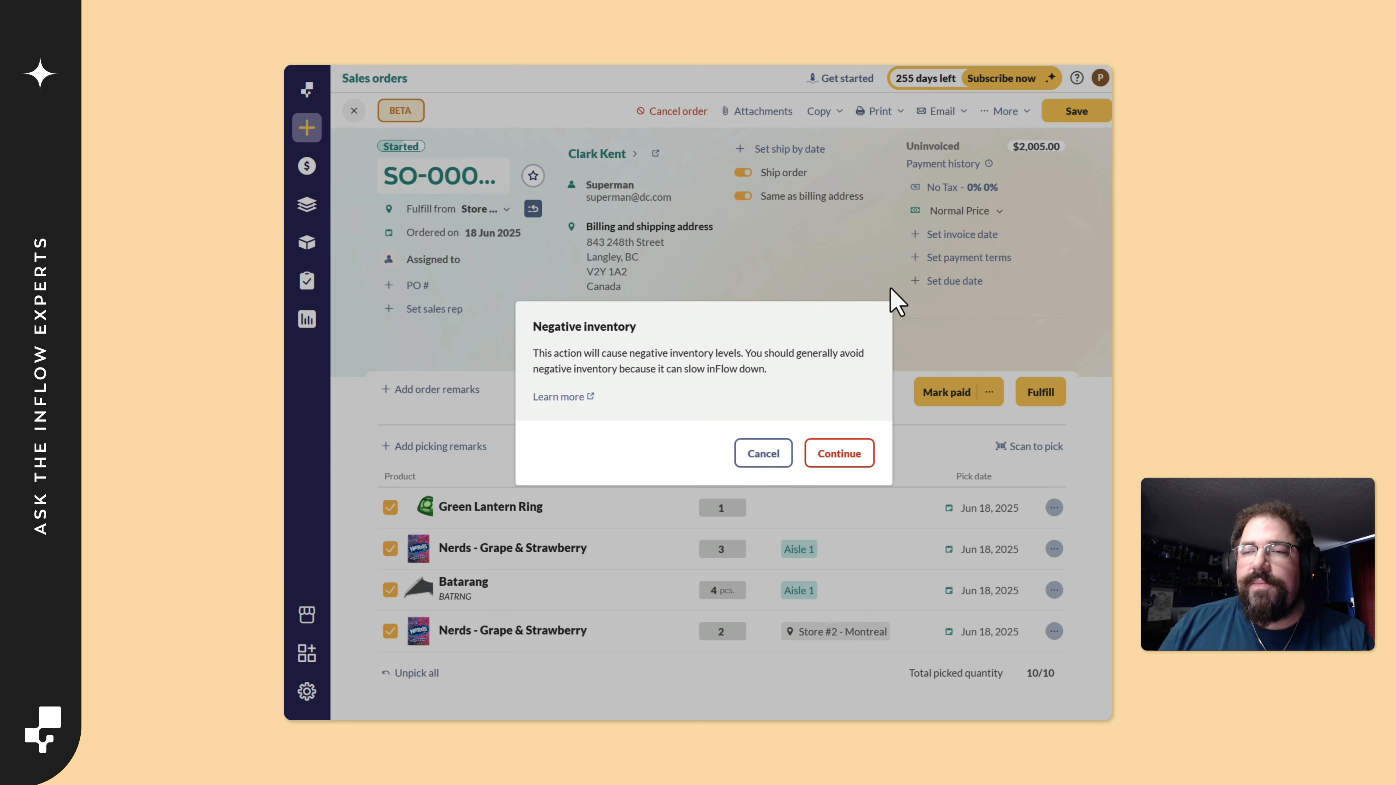
click(832, 463)
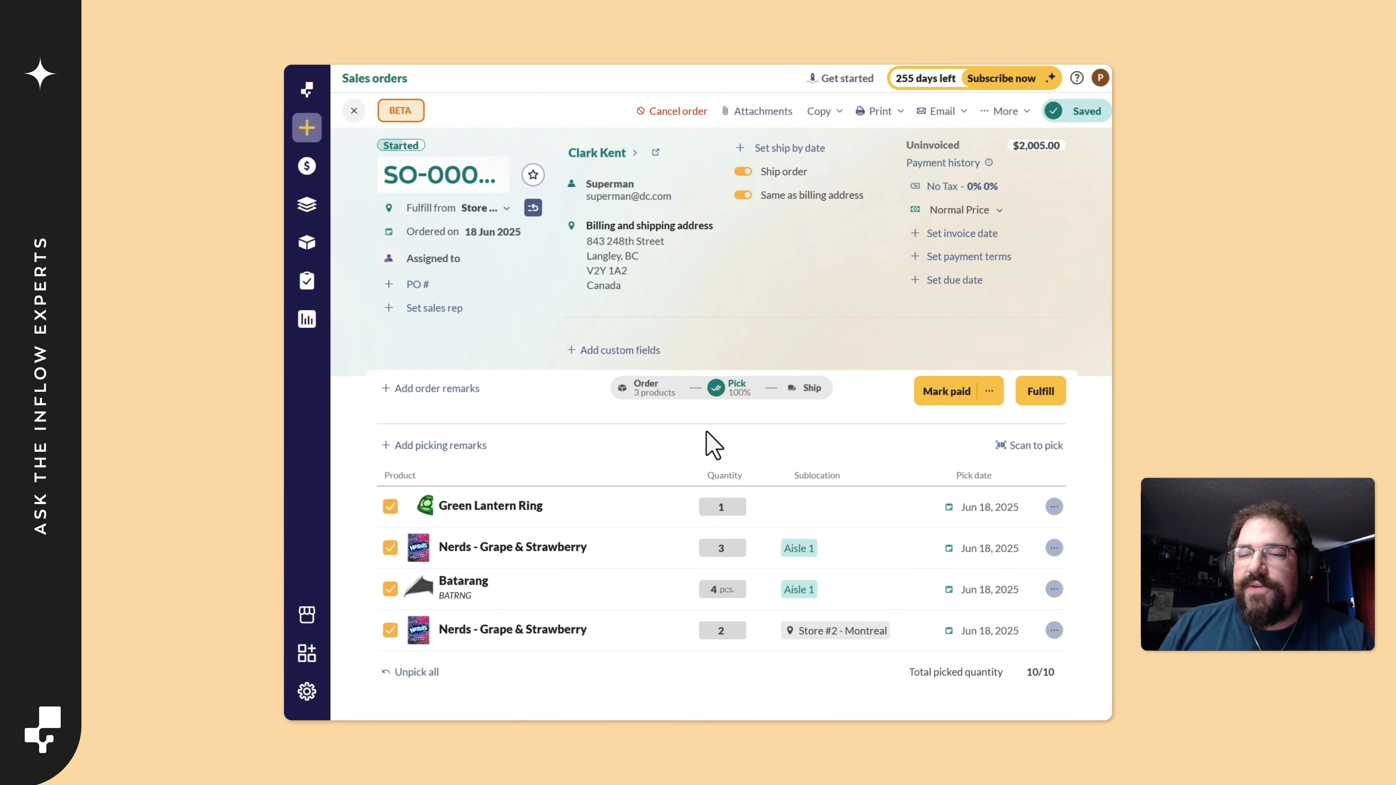
- Review the order's total picked quantity and the product list in its Order stage
scroll(706, 442, down, 4)
scroll(705, 440, up, 1)
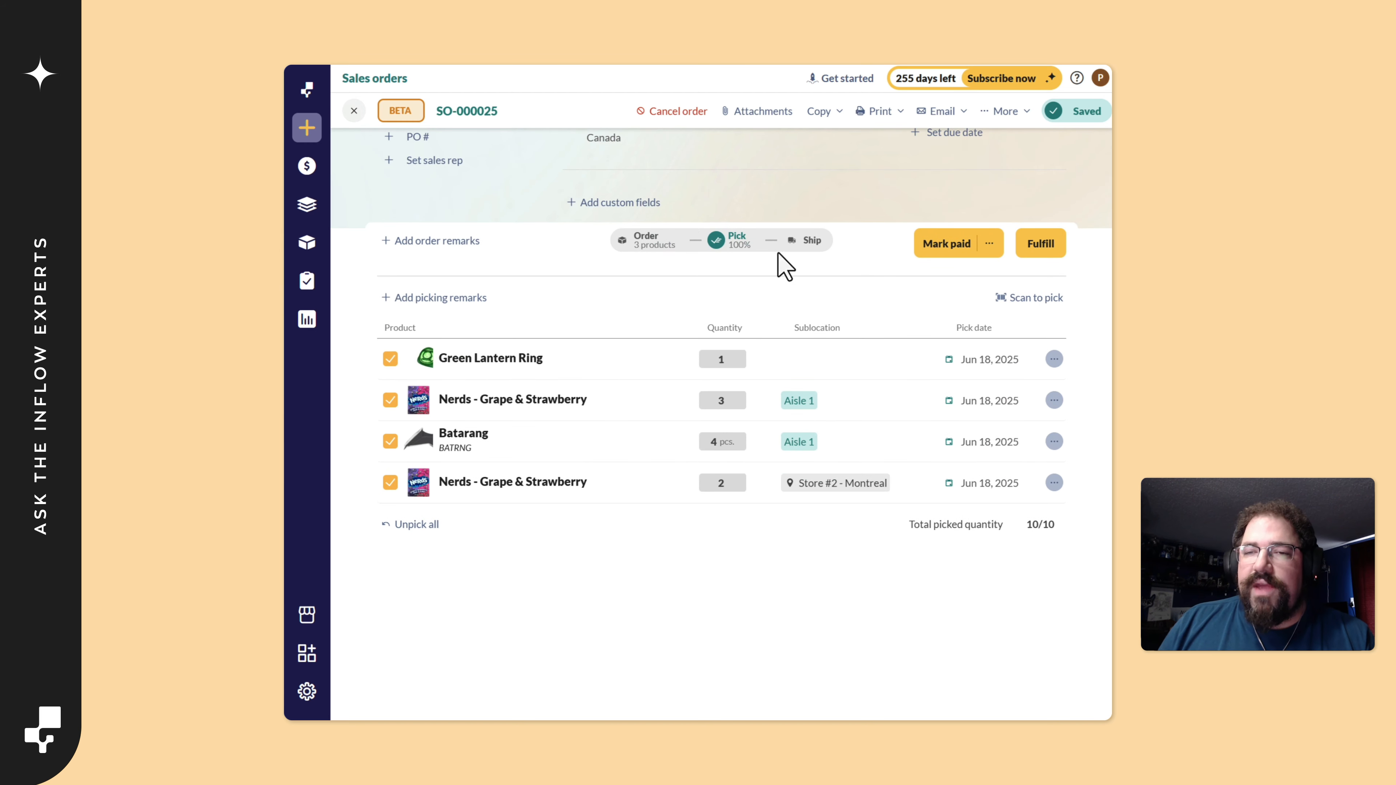
drag(910, 525, 1055, 533)
click(1055, 533)
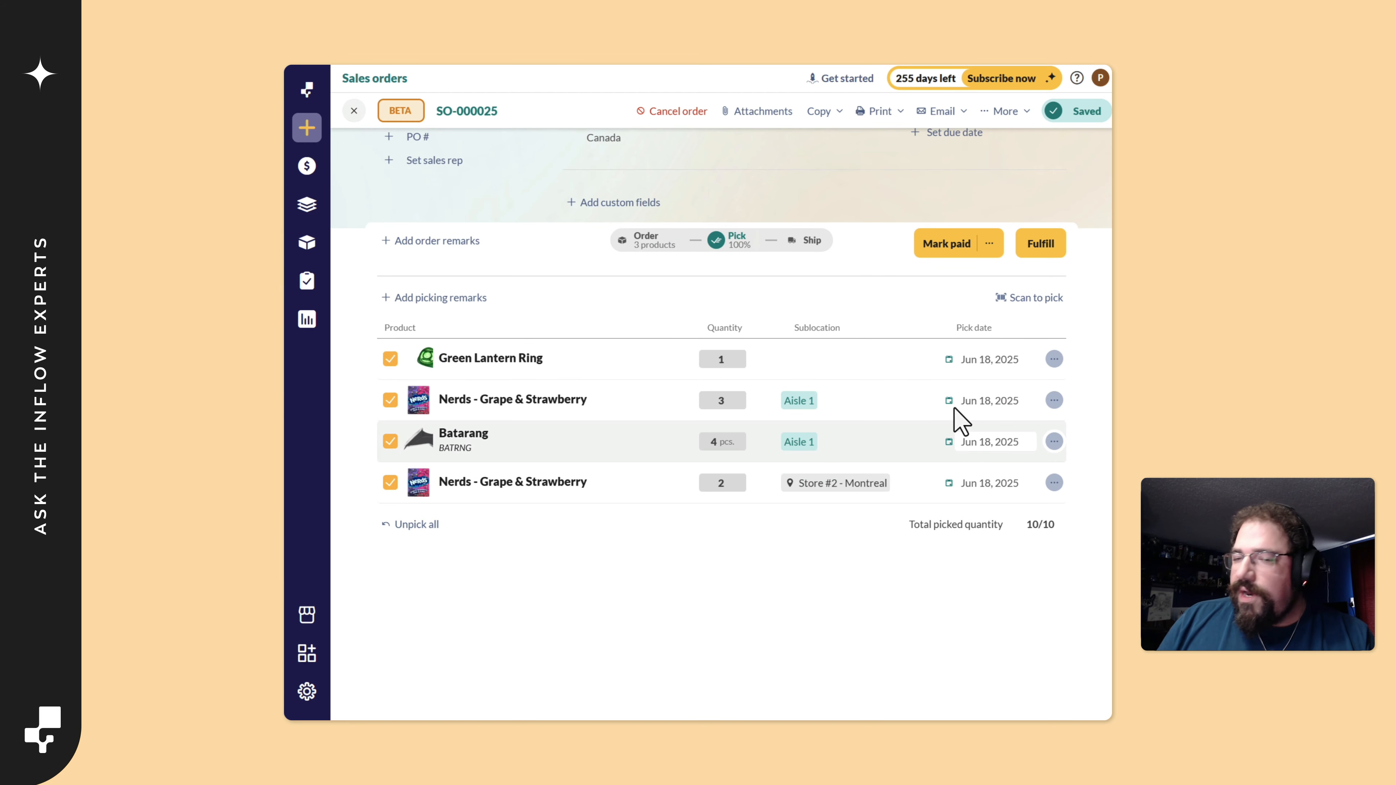
click(653, 241)
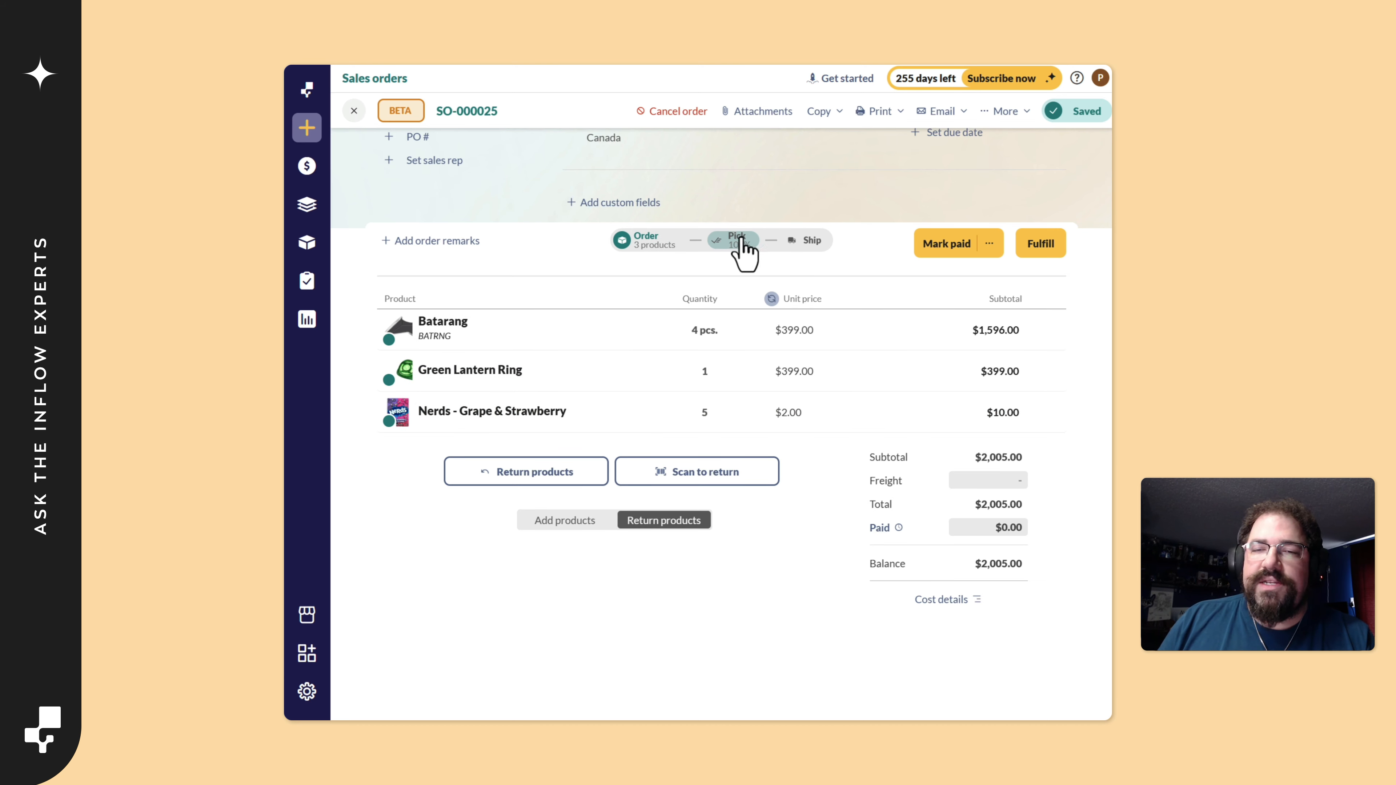
- Set the order up for shipping with multiple boxes in the Ship stage and add a second box
click(807, 241)
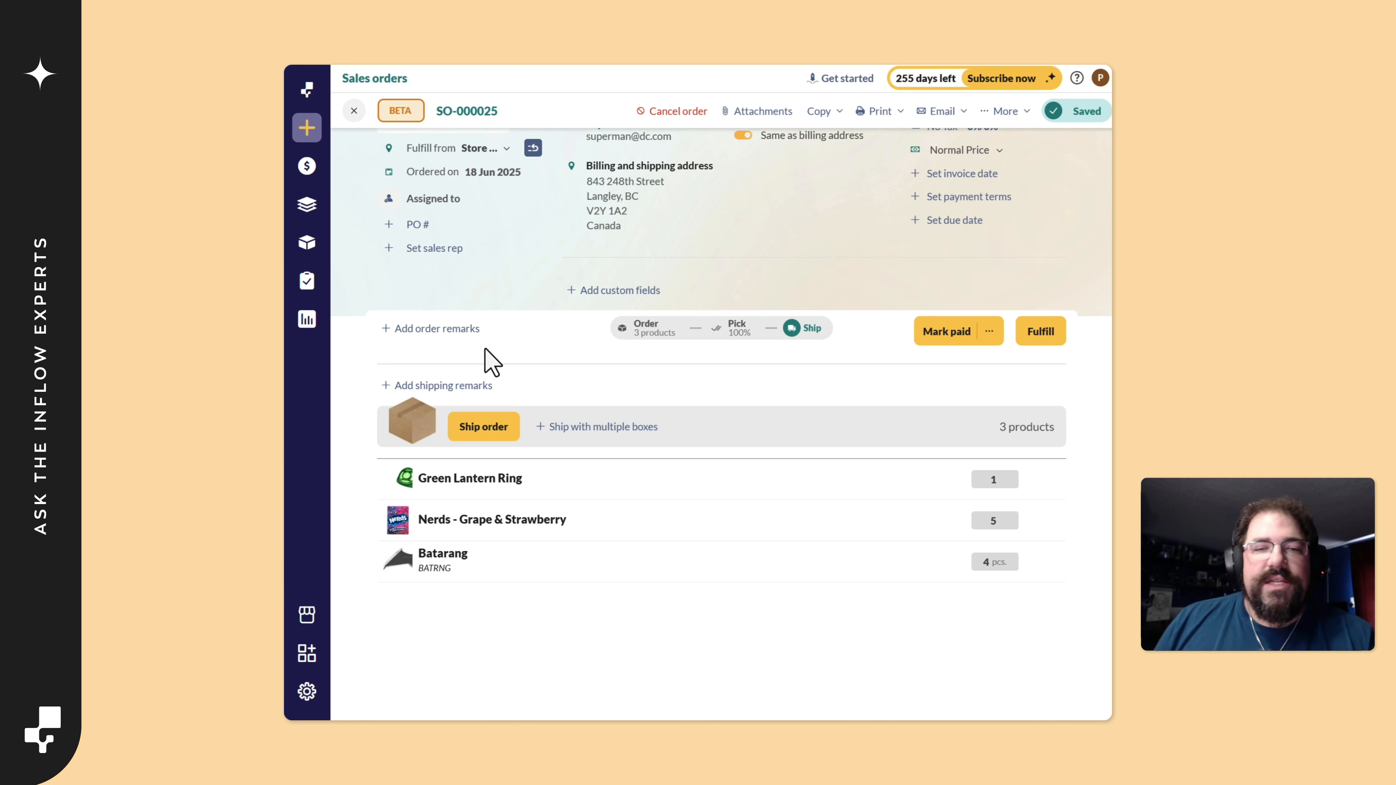
scroll(720, 542, down, 3)
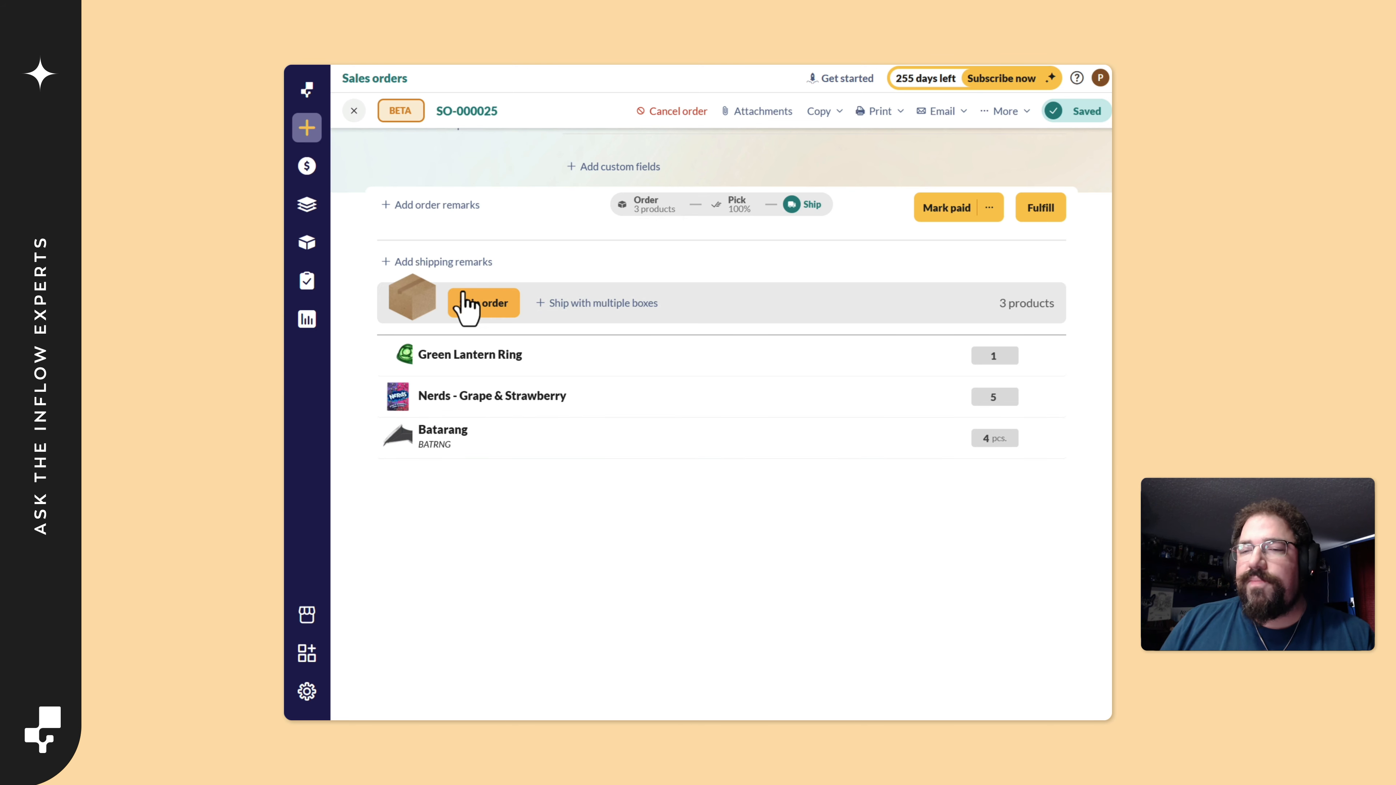
click(600, 304)
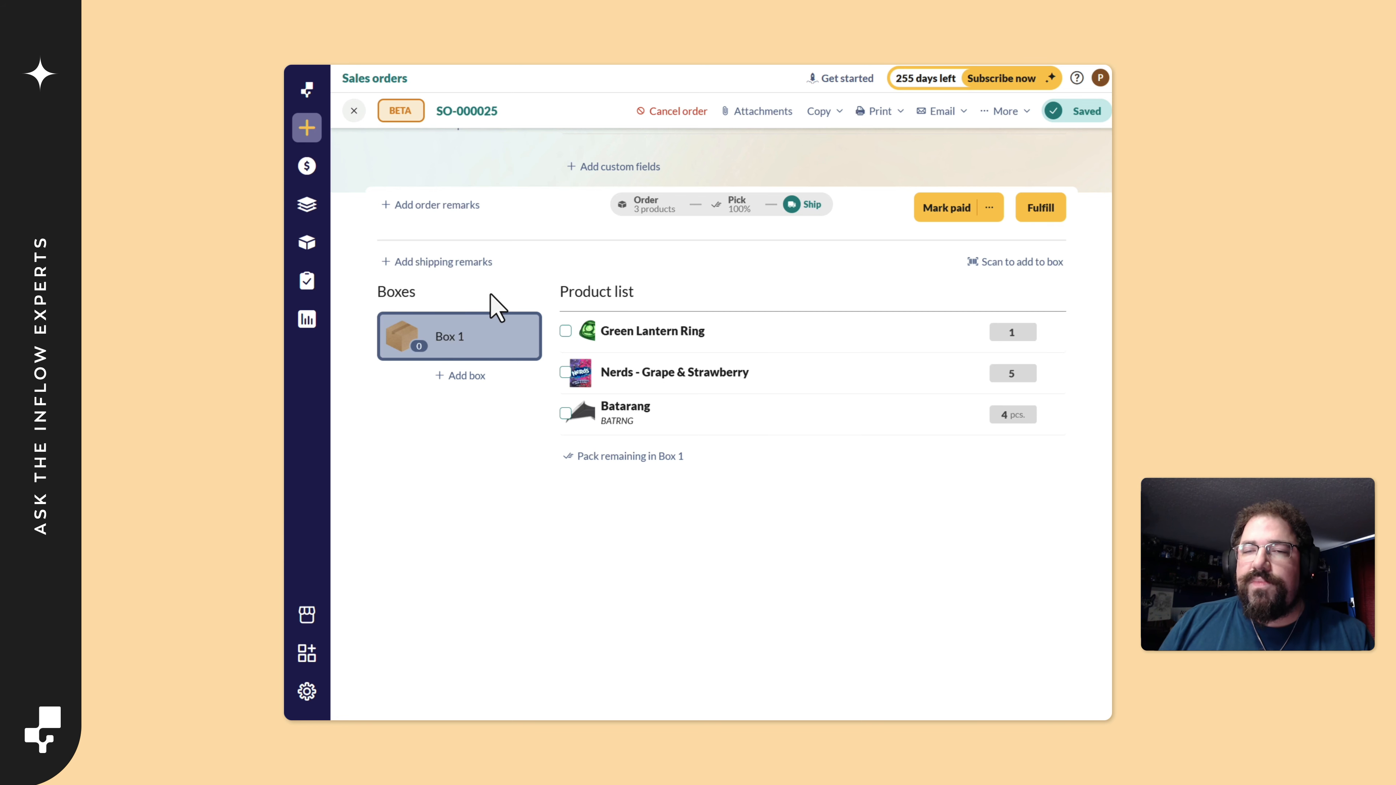
click(455, 375)
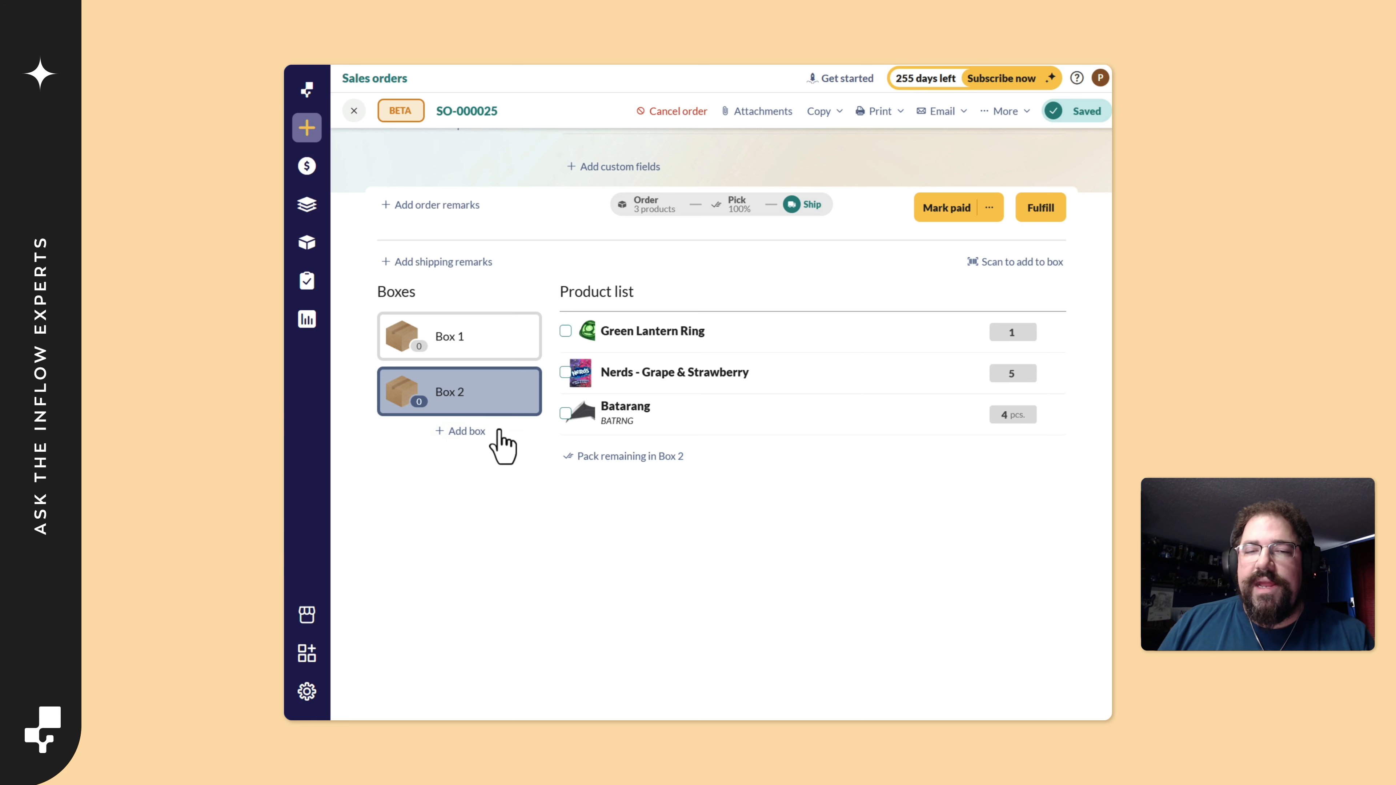
- Switch between the two boxes and pack the 4 pcs. of Batarang in Box 1
click(455, 349)
click(473, 377)
click(465, 352)
click(468, 385)
click(481, 354)
click(486, 374)
click(482, 351)
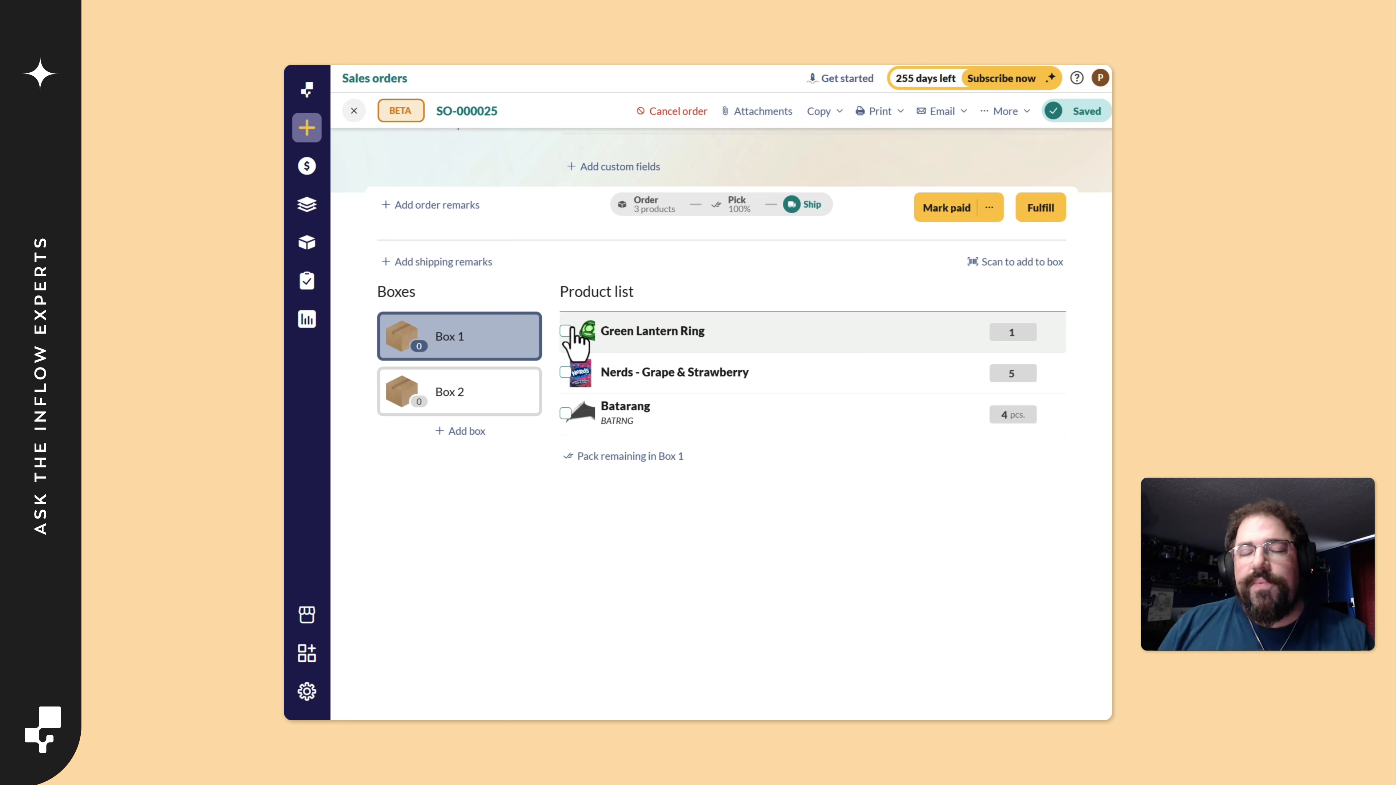
click(565, 414)
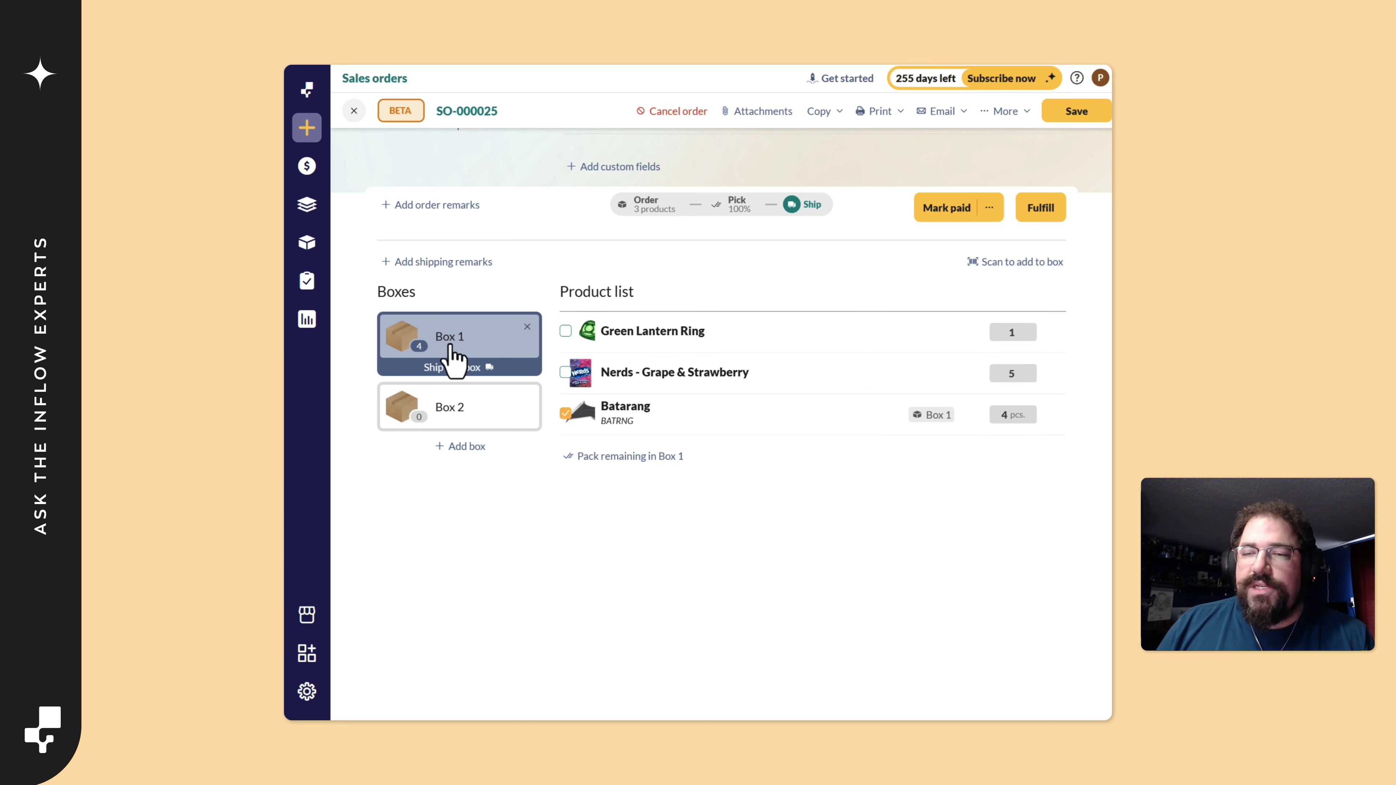
- Pack Green Lantern Ring and Nerds - Grape & Strawberry in Box 2
click(463, 428)
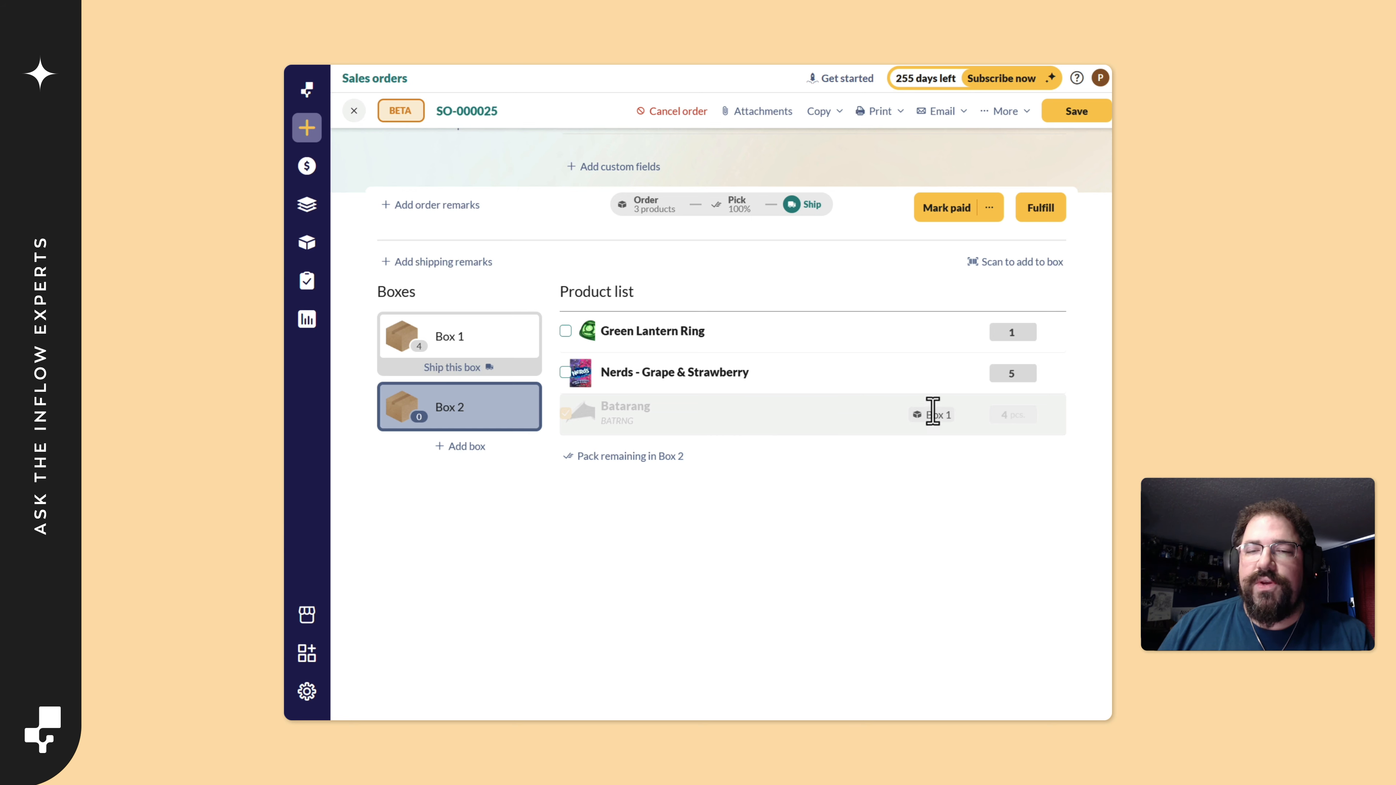
click(912, 444)
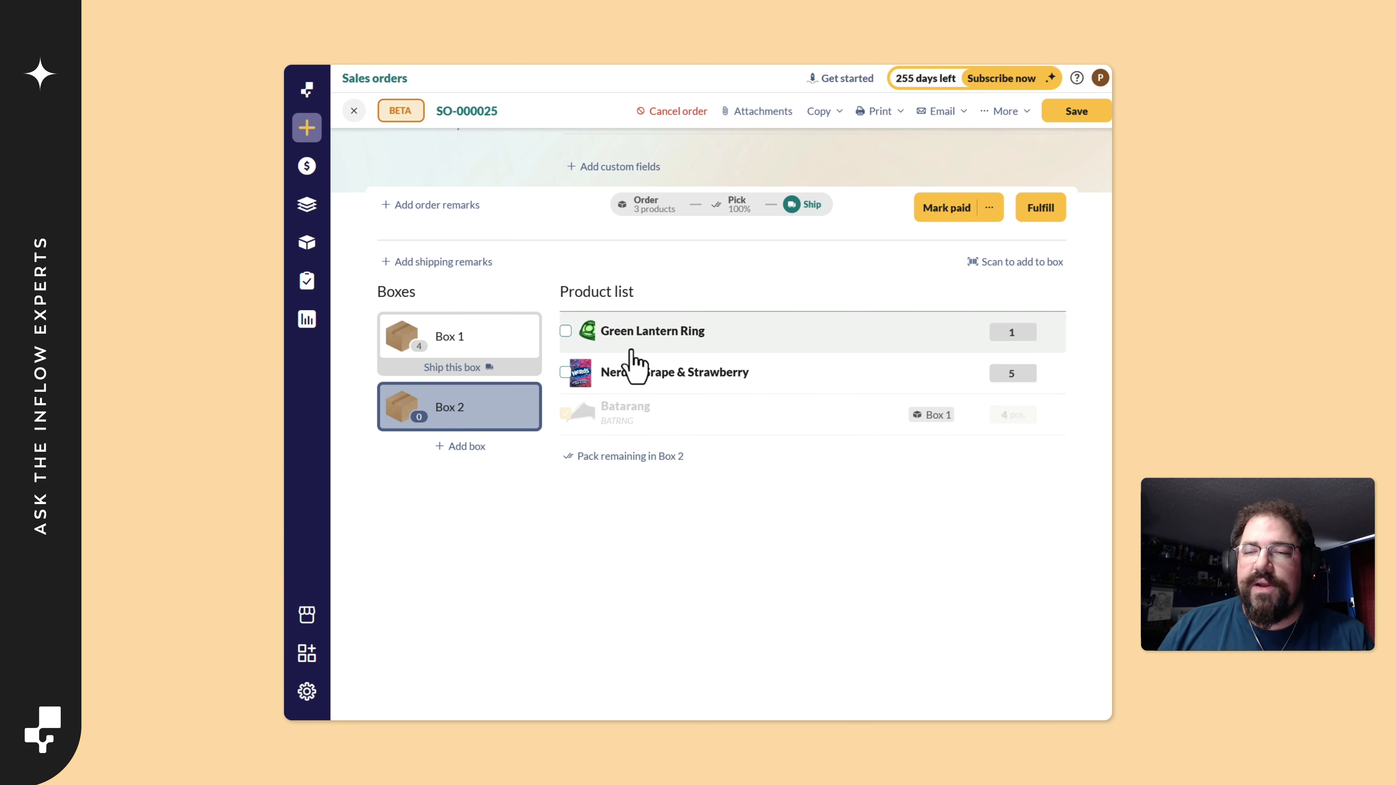
click(566, 332)
click(566, 371)
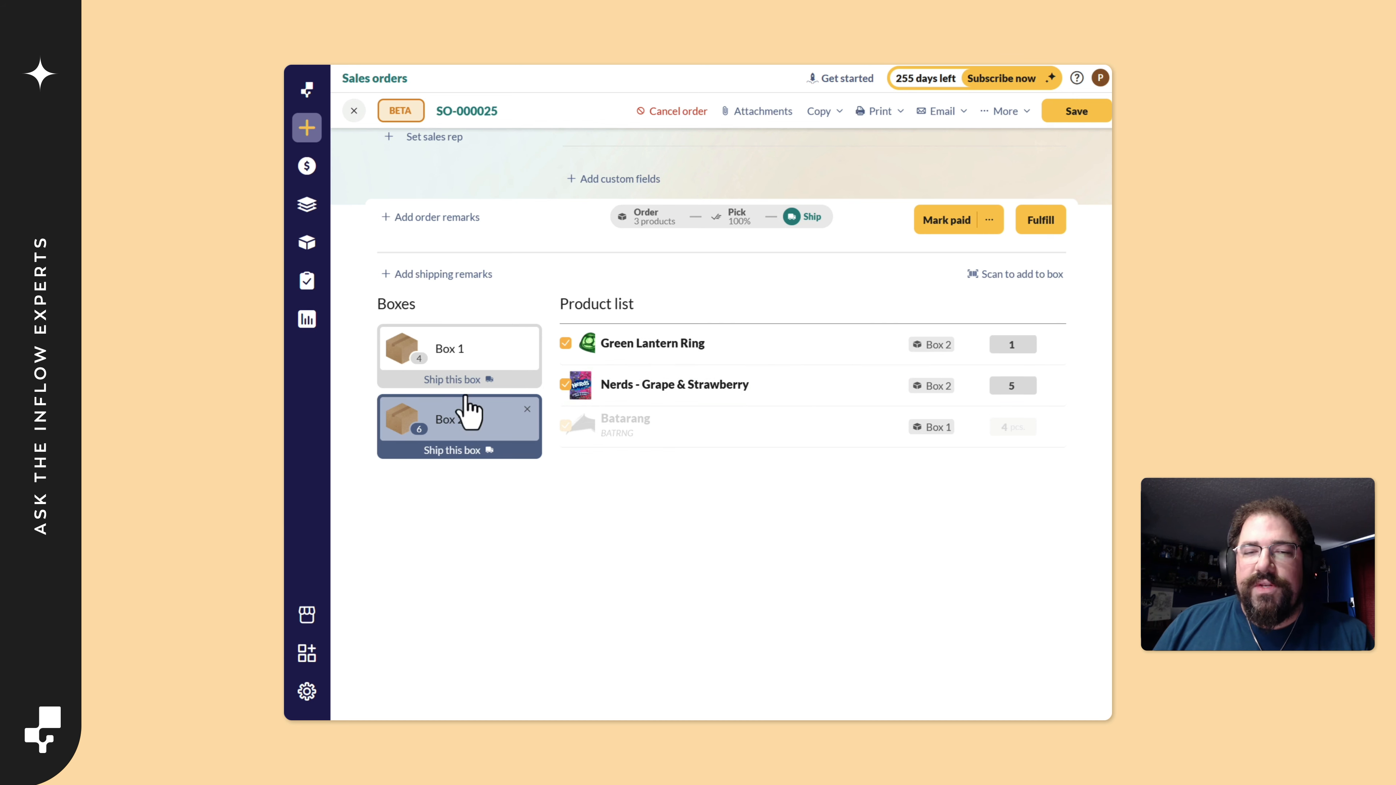
- Compare which products are packed in Box 1 and Box 2
click(458, 367)
click(457, 435)
click(458, 385)
click(486, 451)
click(462, 372)
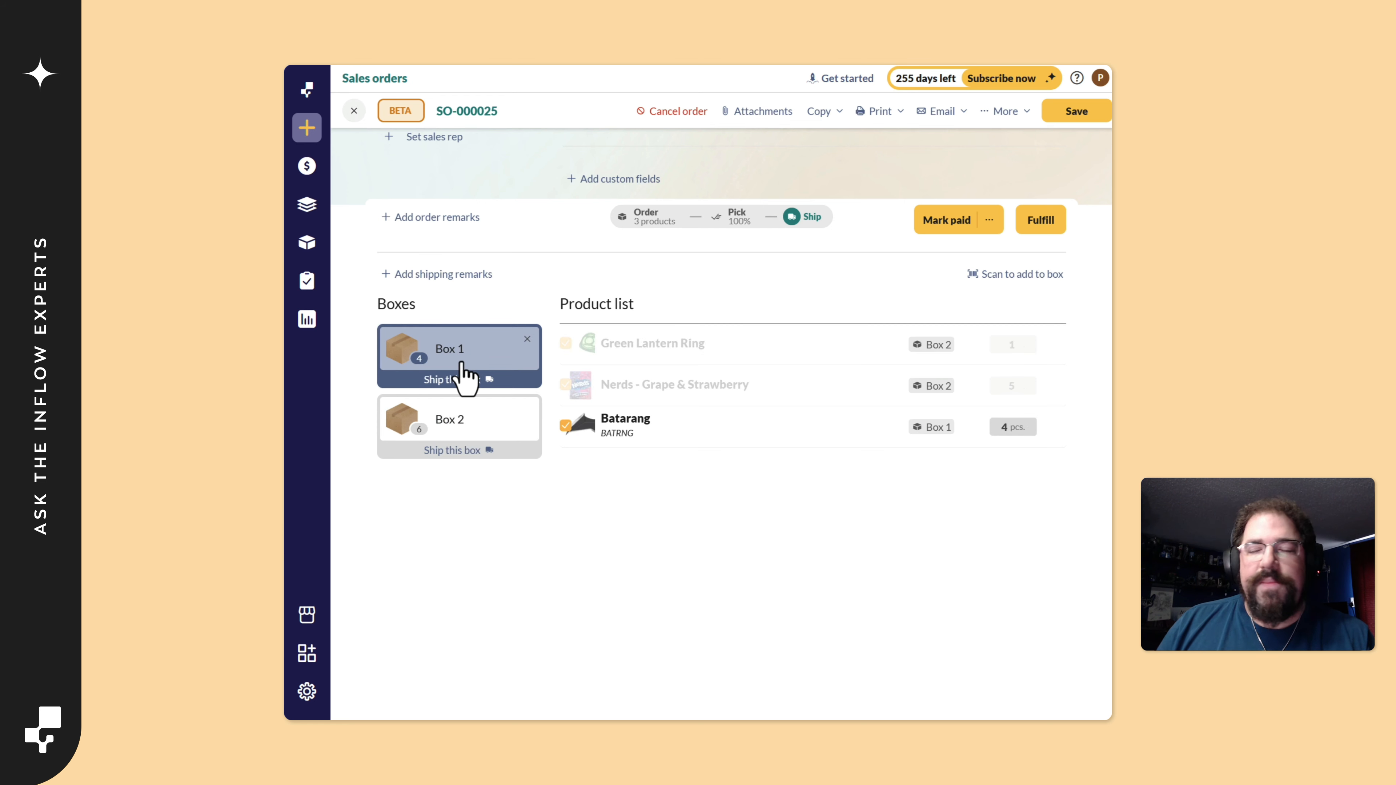
click(460, 410)
click(437, 364)
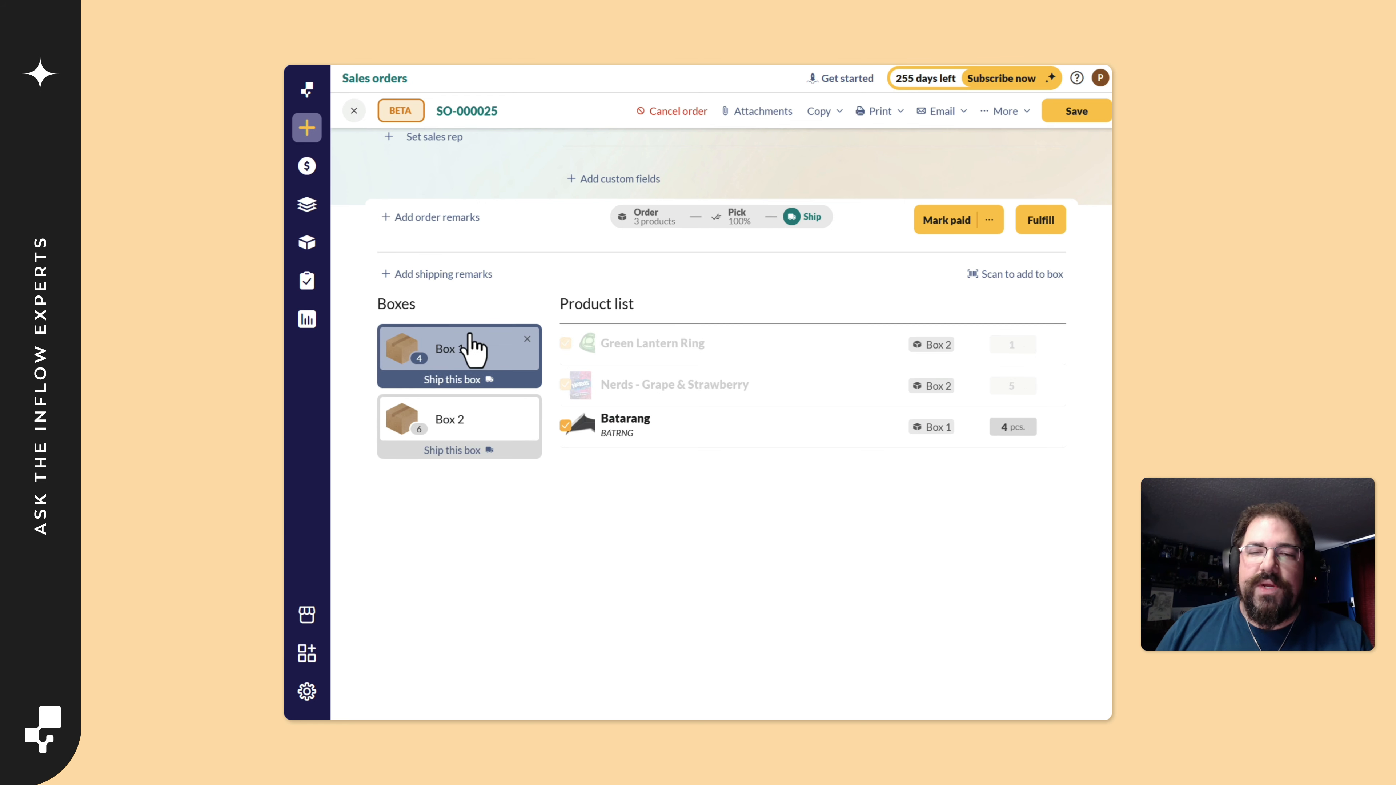
- Ship Box 1 with UPS as a new carrier and 123243 as the tracking number
click(446, 380)
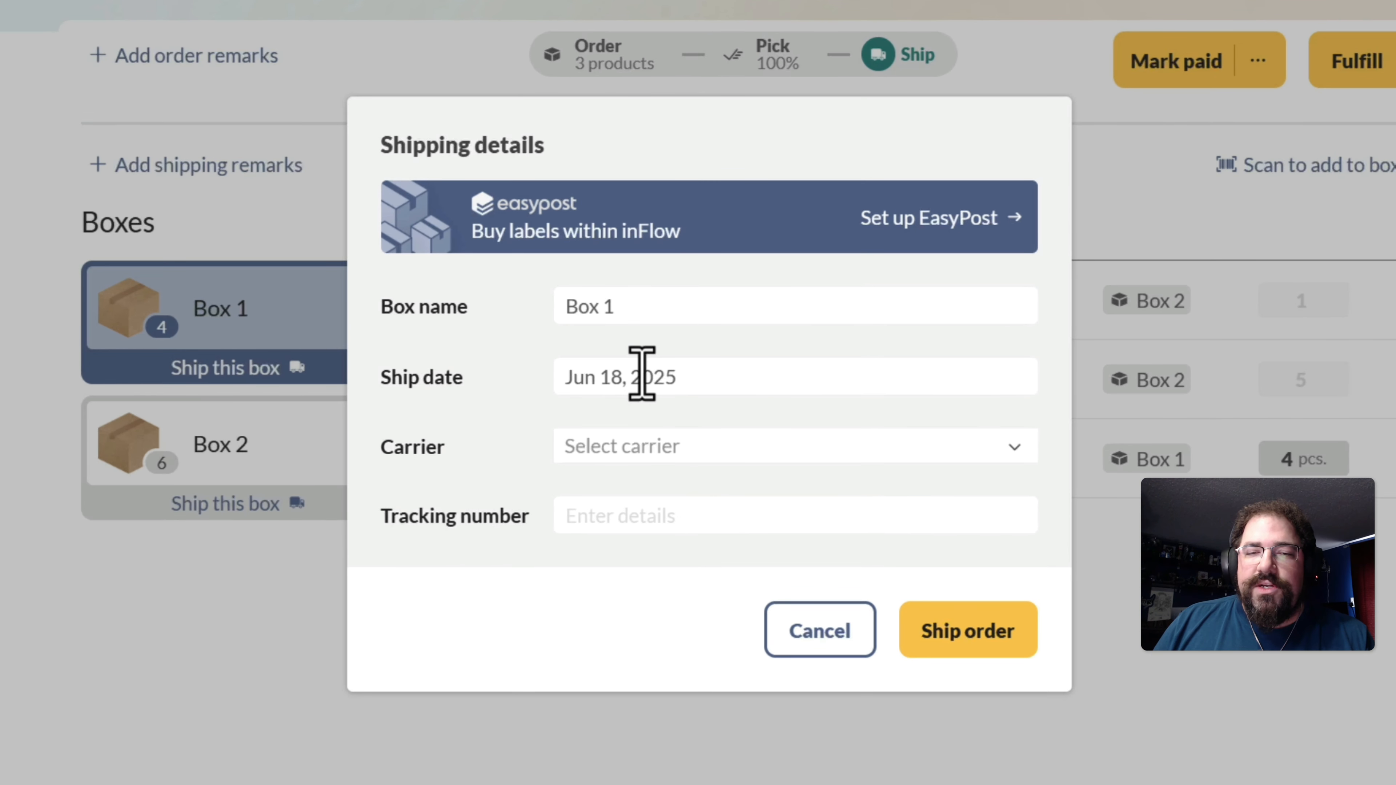
click(664, 451)
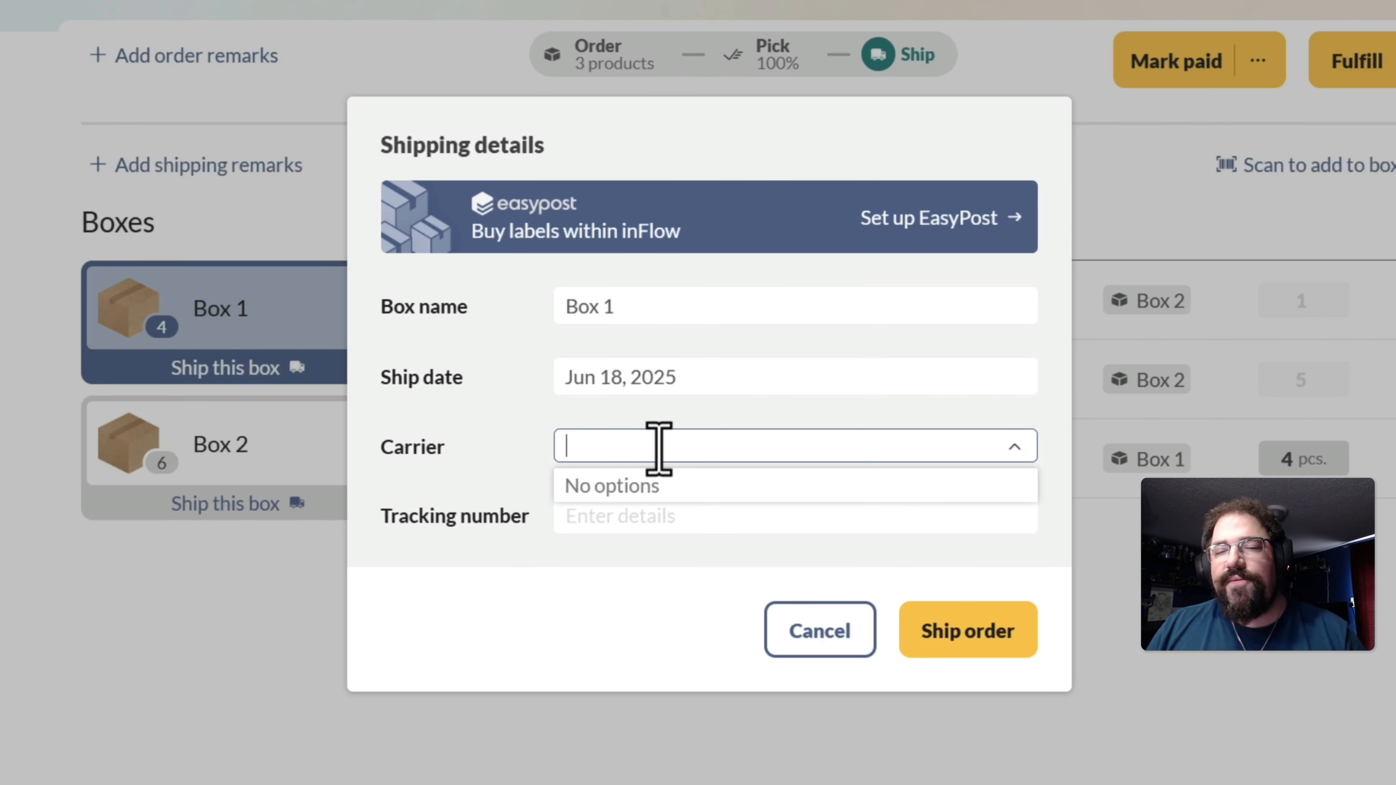
text(UPS)
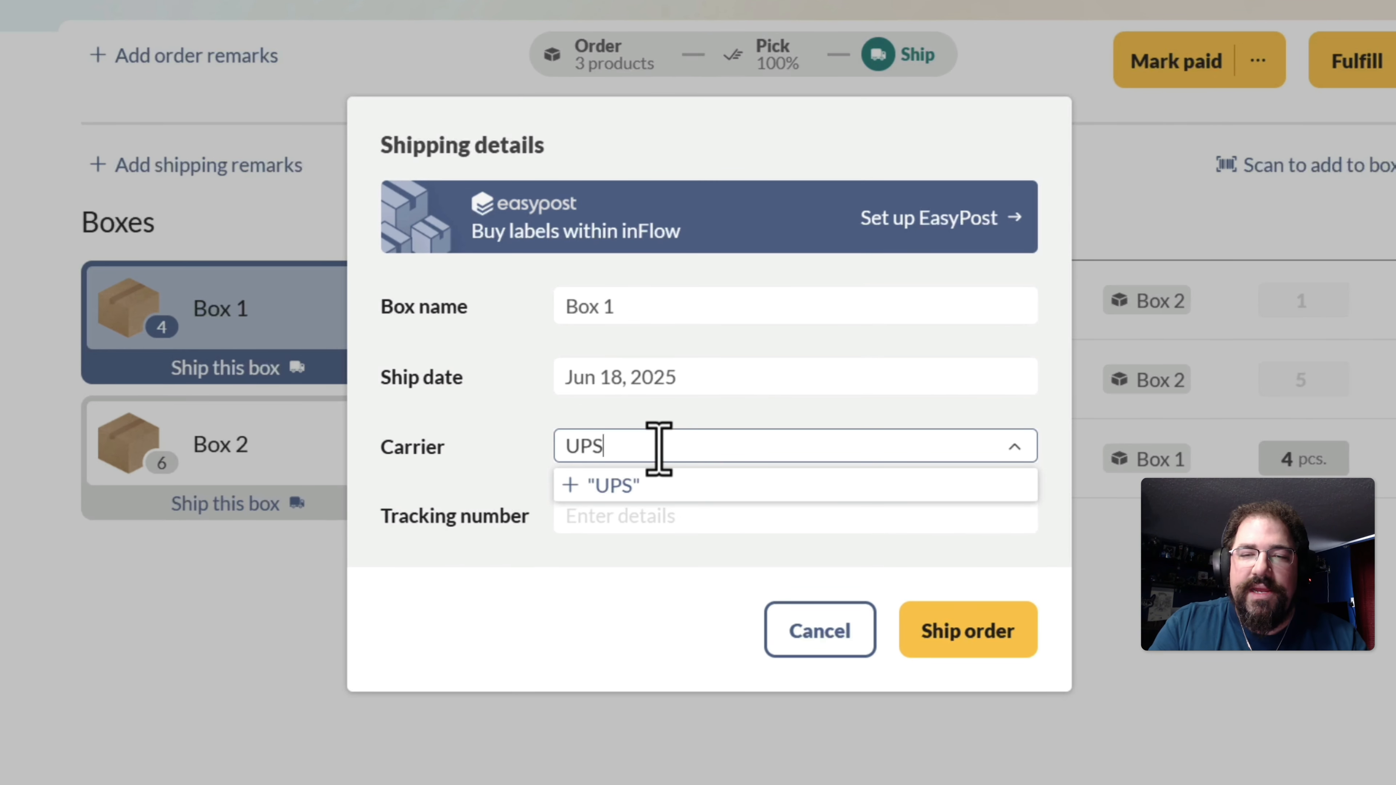
click(671, 485)
click(653, 514)
text(123243)
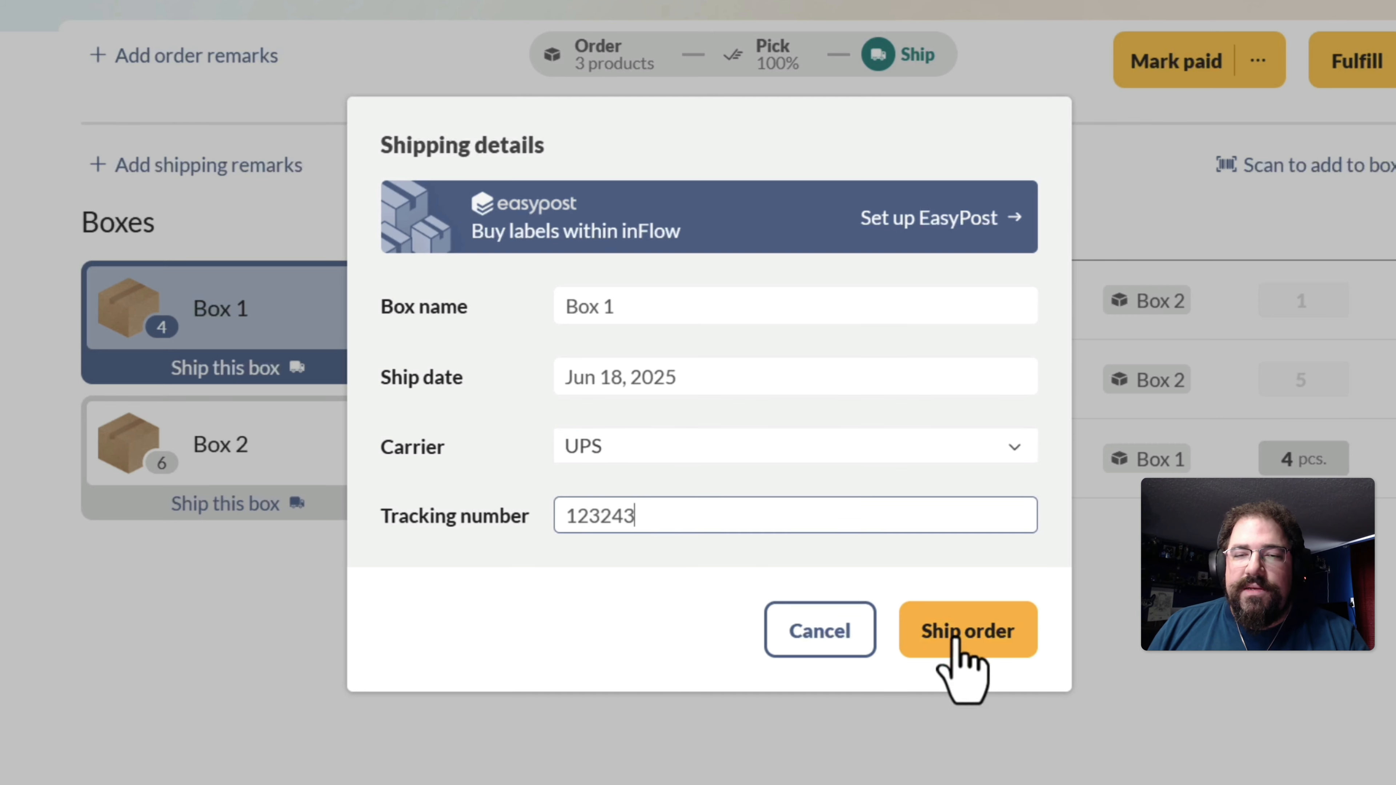
click(957, 639)
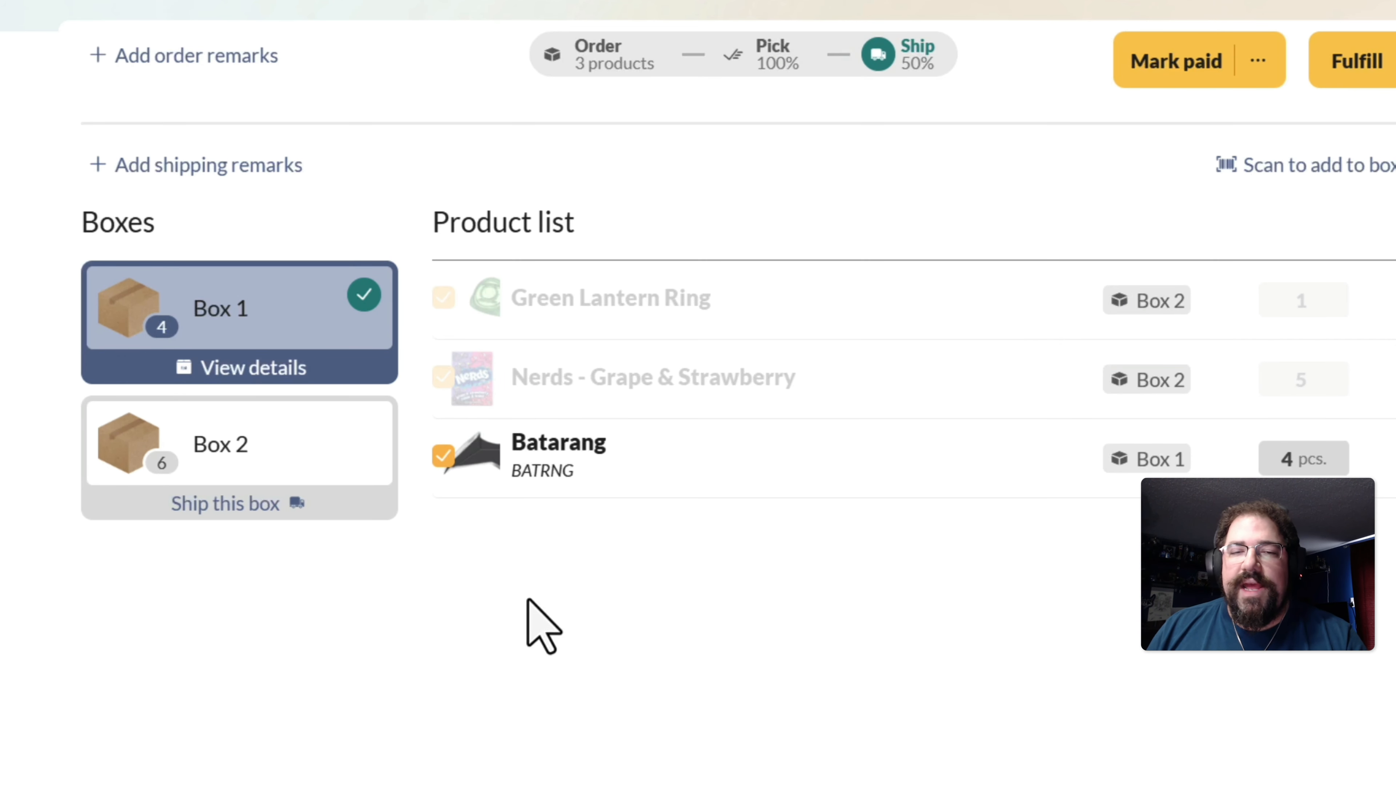
- Ship Box 2 with Purolator as a new carrier and 54634543 as the tracking number, and save the order
click(300, 456)
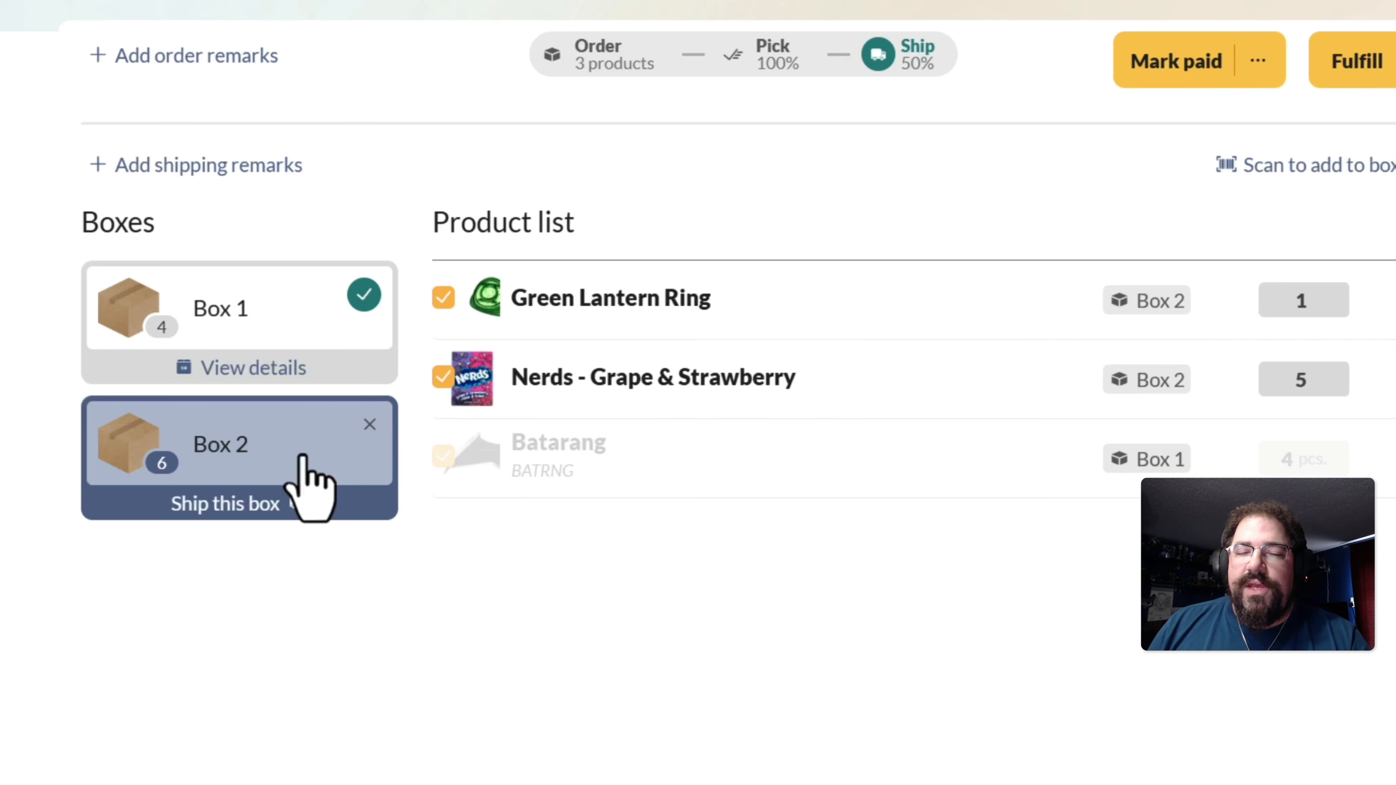
click(260, 517)
click(696, 446)
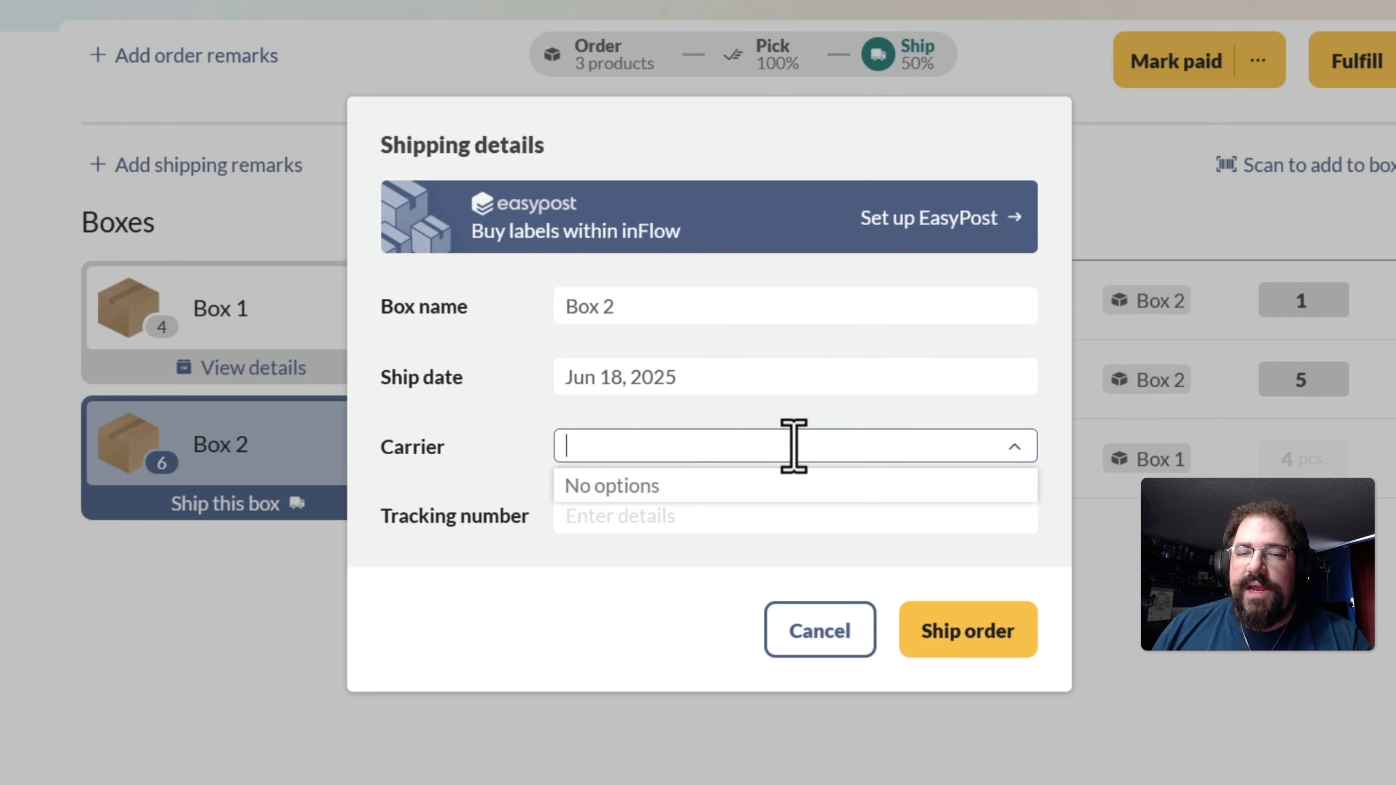
text(Purolator)
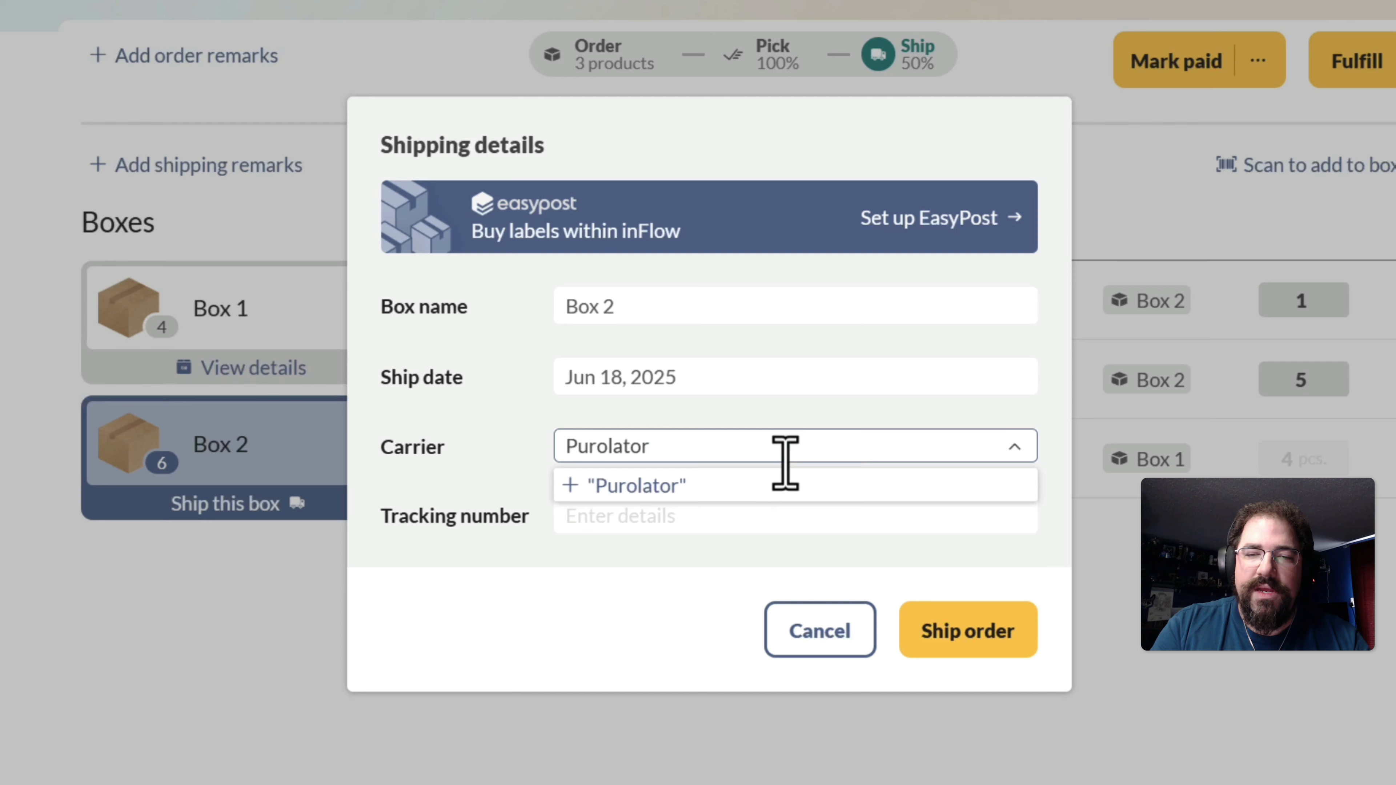
key(Return)
click(634, 525)
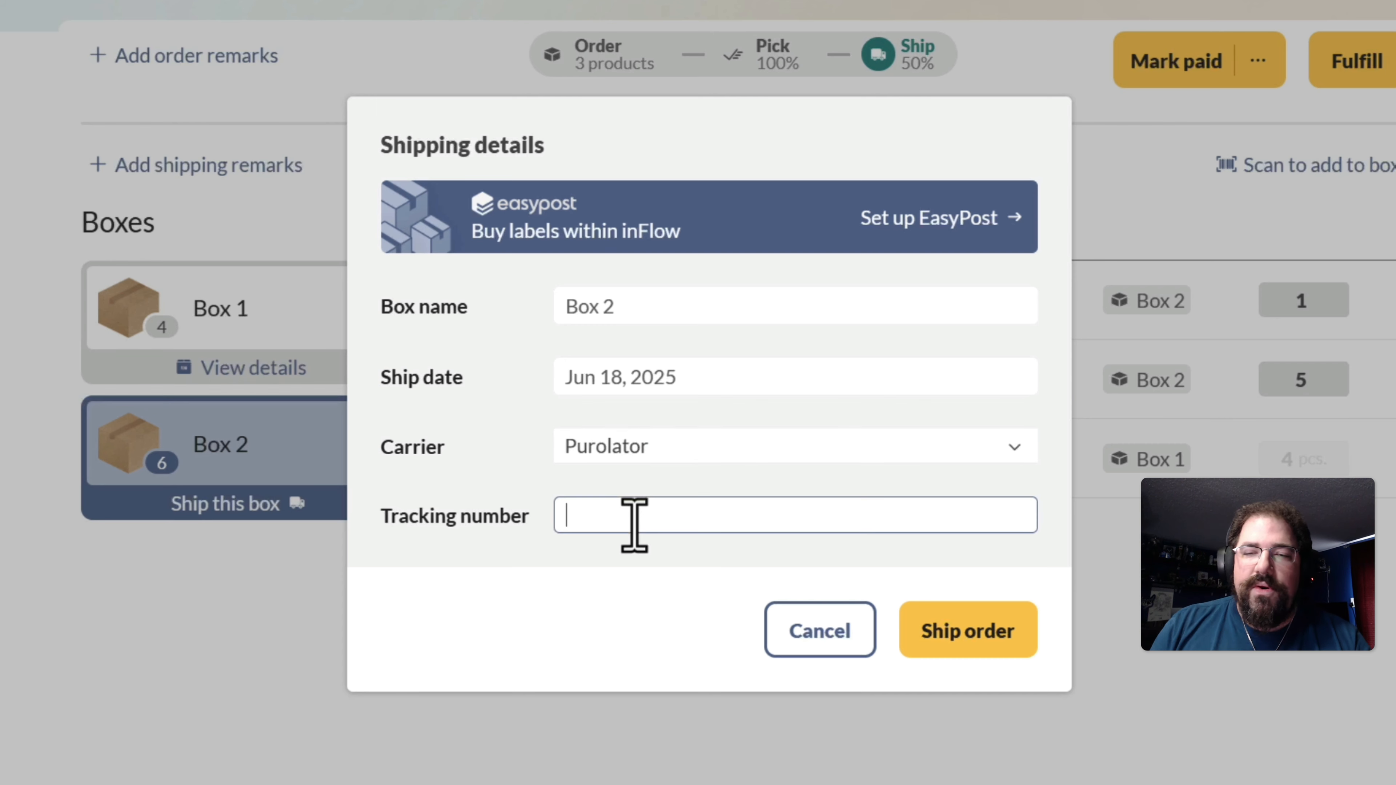
text(54634543)
click(974, 649)
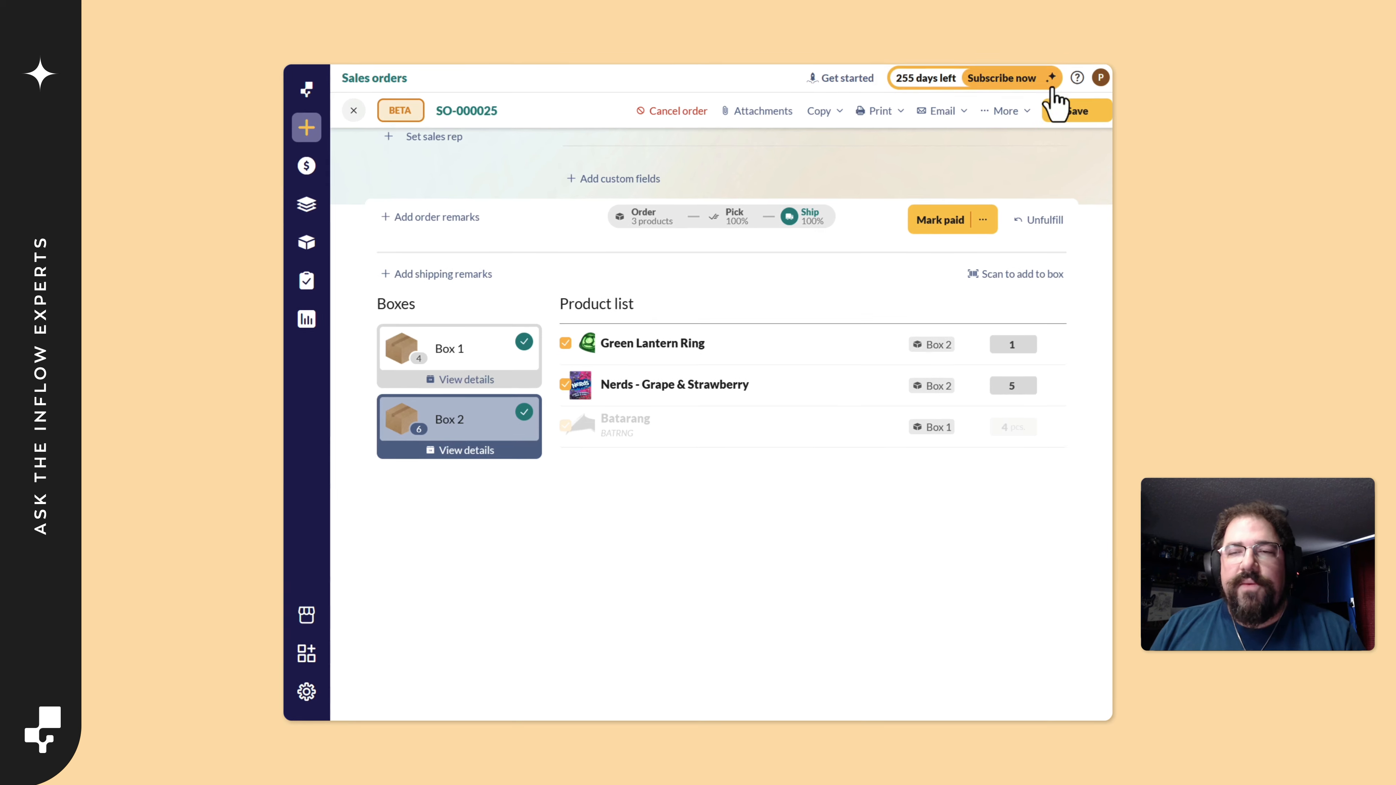
click(1056, 108)
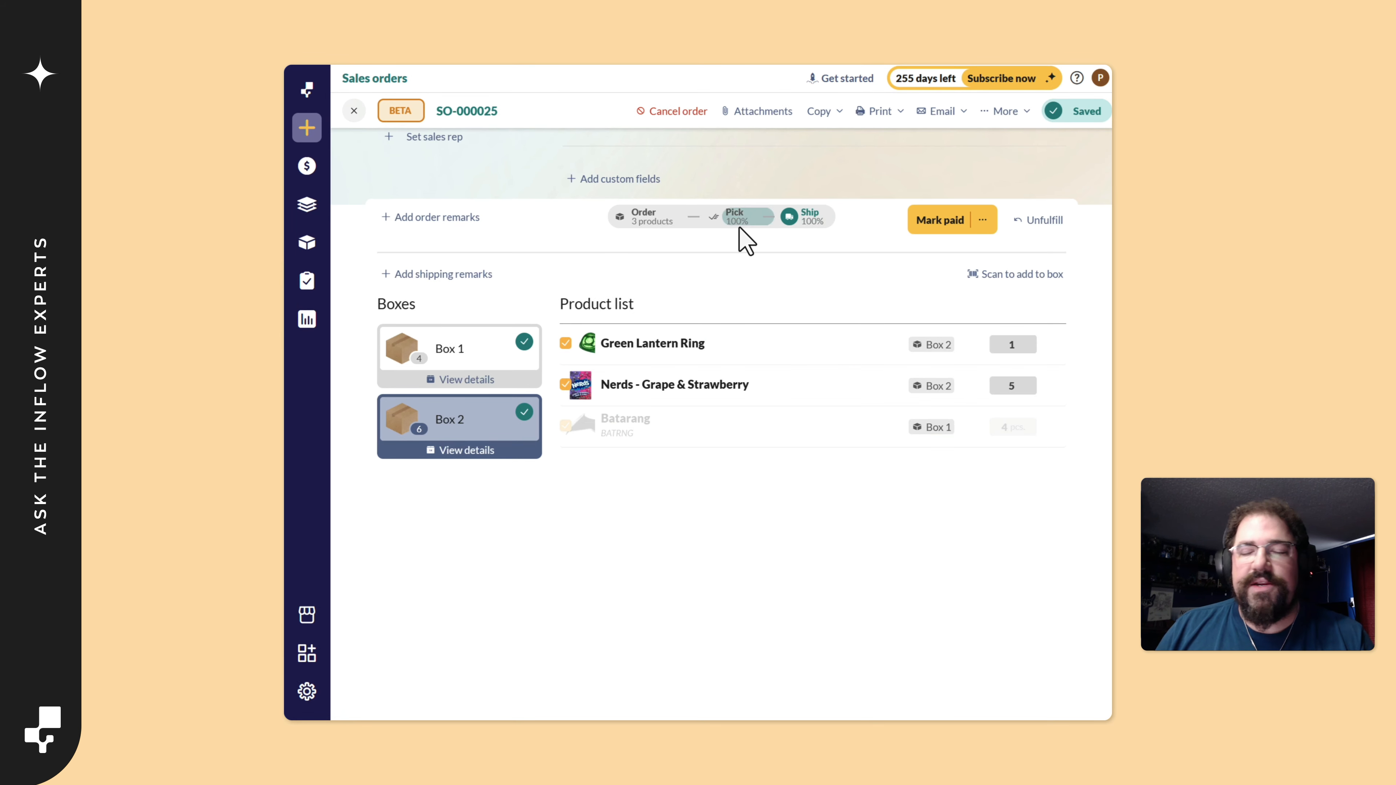
- Return to the order's product overview and mark the sales order as invoiced and paid
click(650, 229)
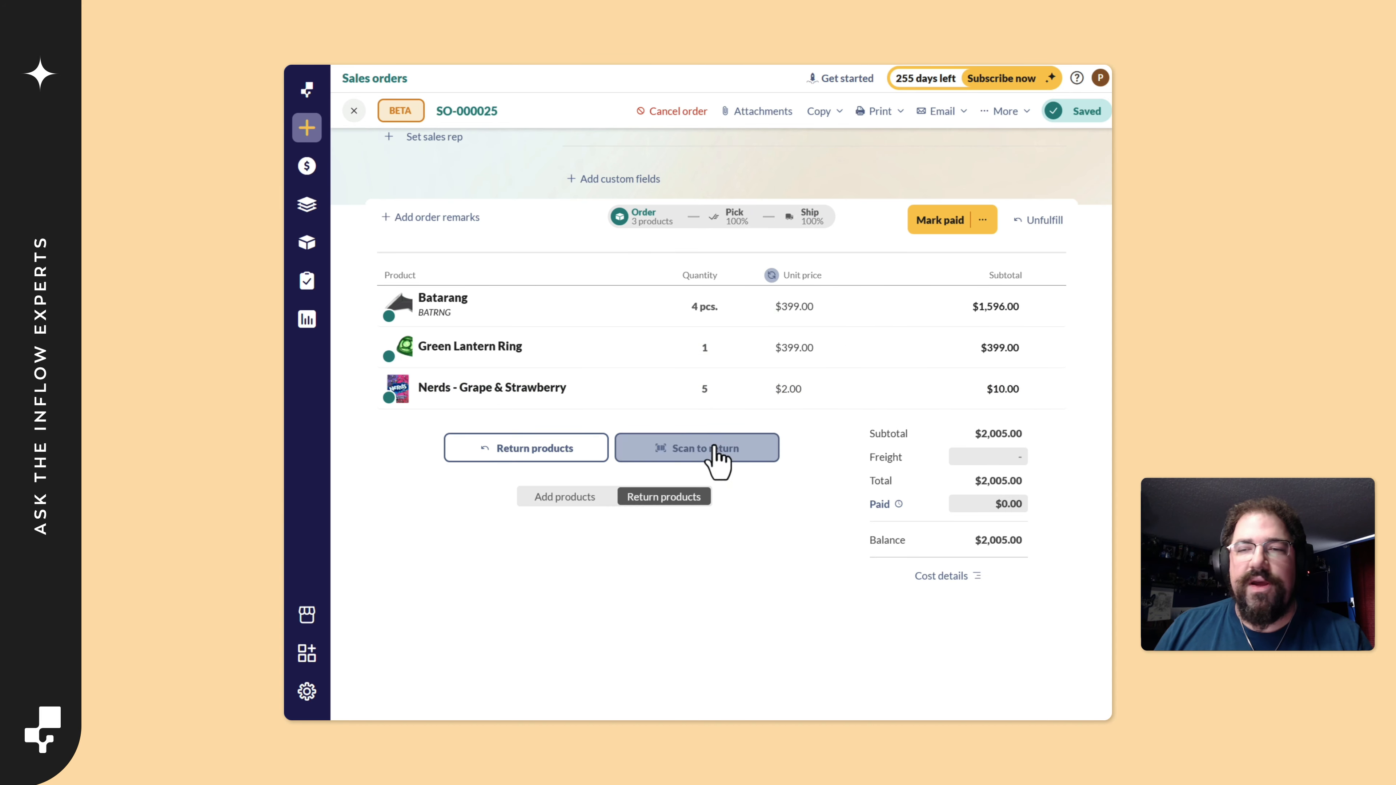
scroll(601, 360, up, 3)
scroll(720, 392, down, 4)
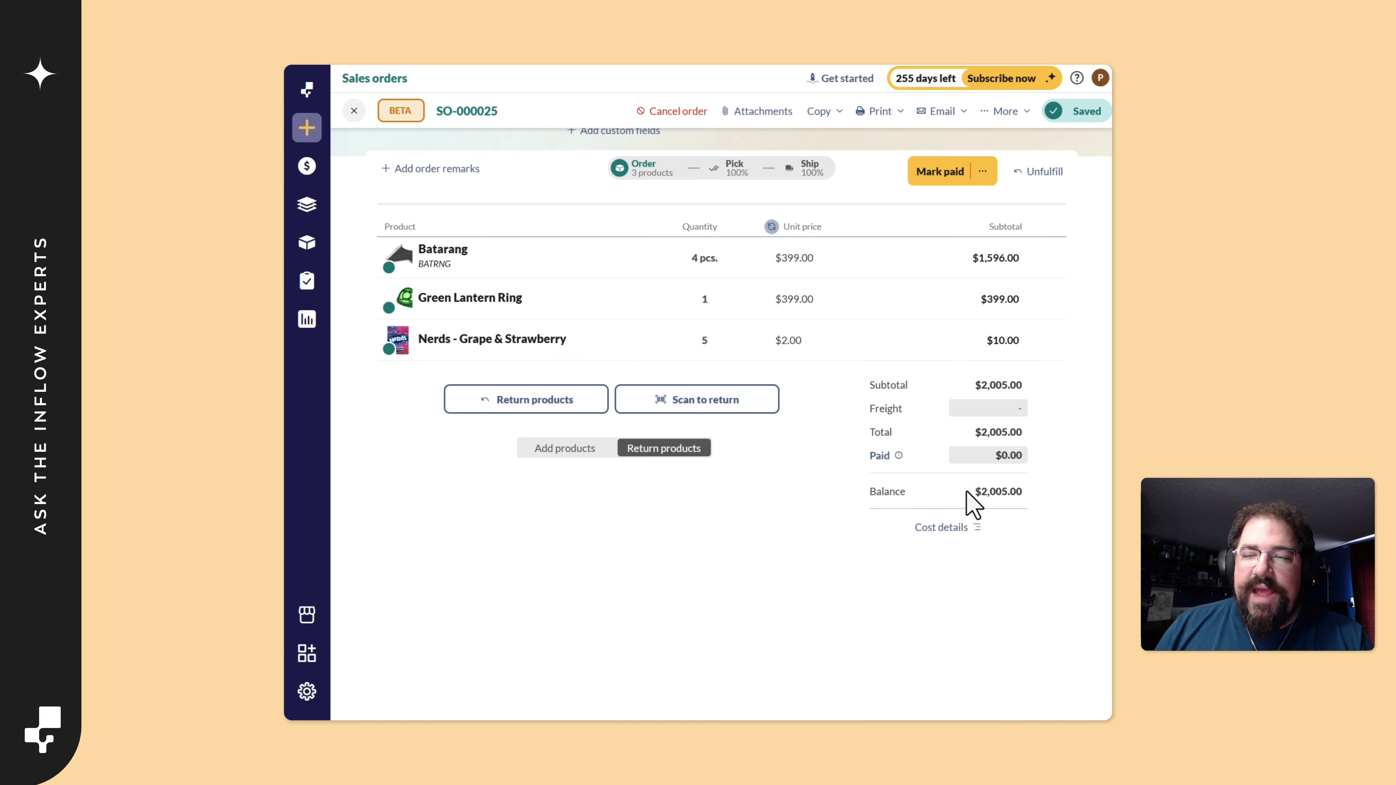
scroll(950, 484, up, 4)
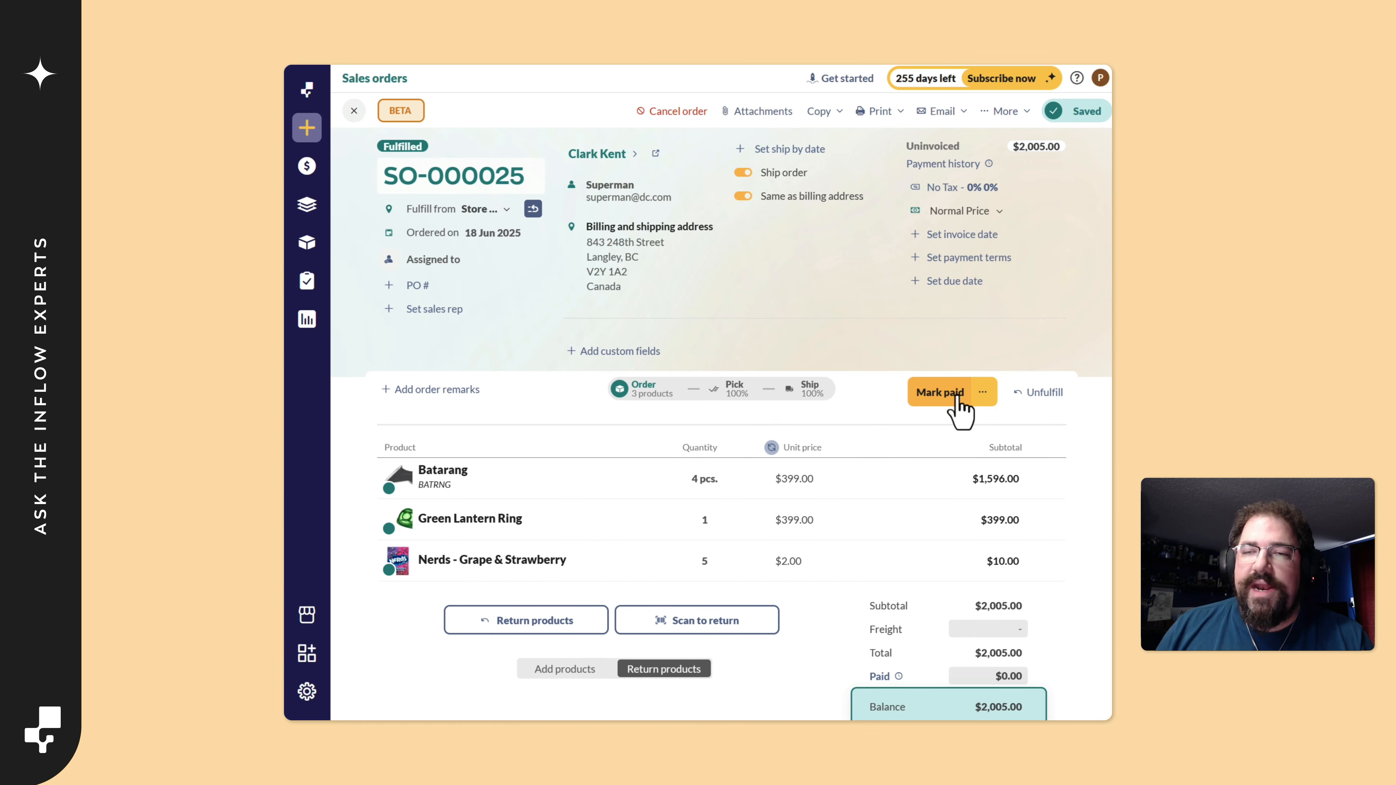
click(983, 391)
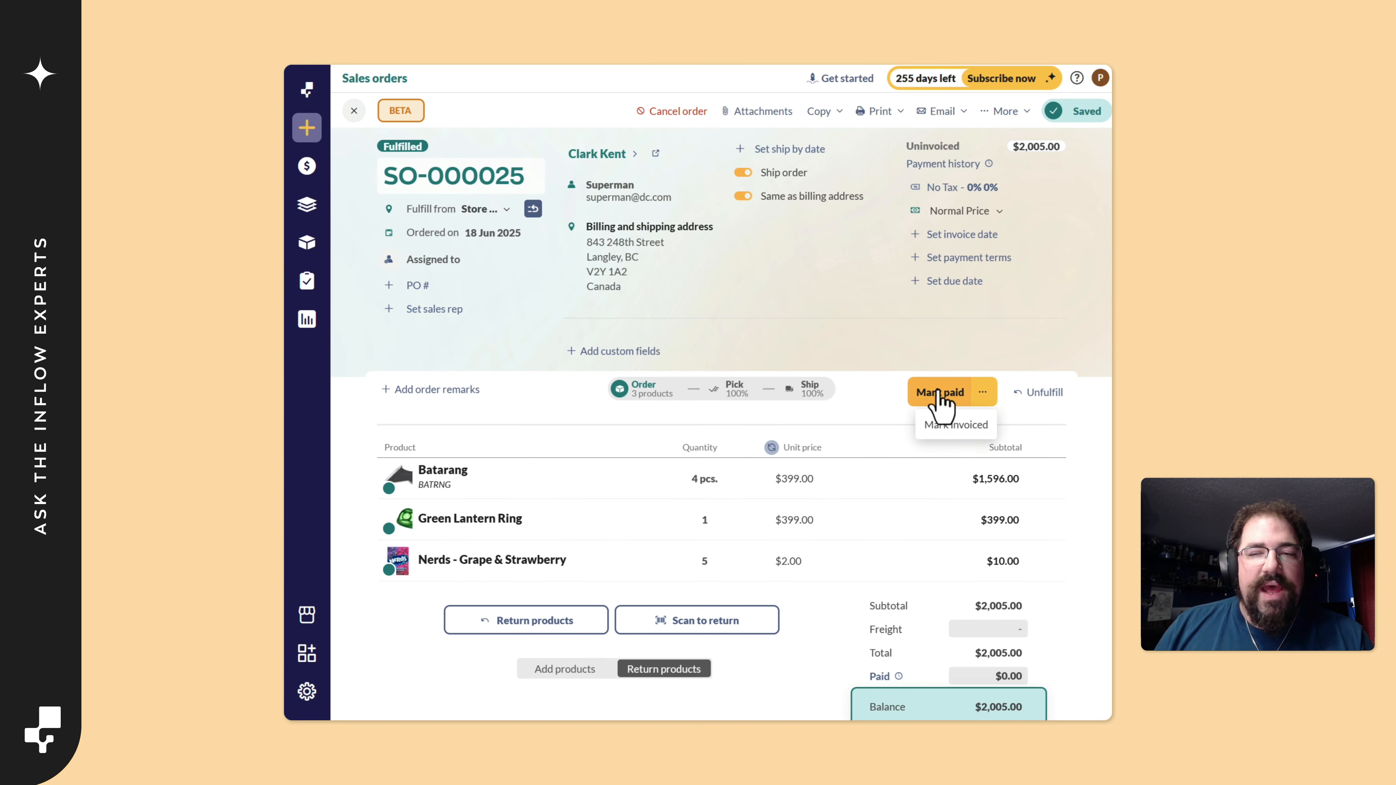
click(959, 425)
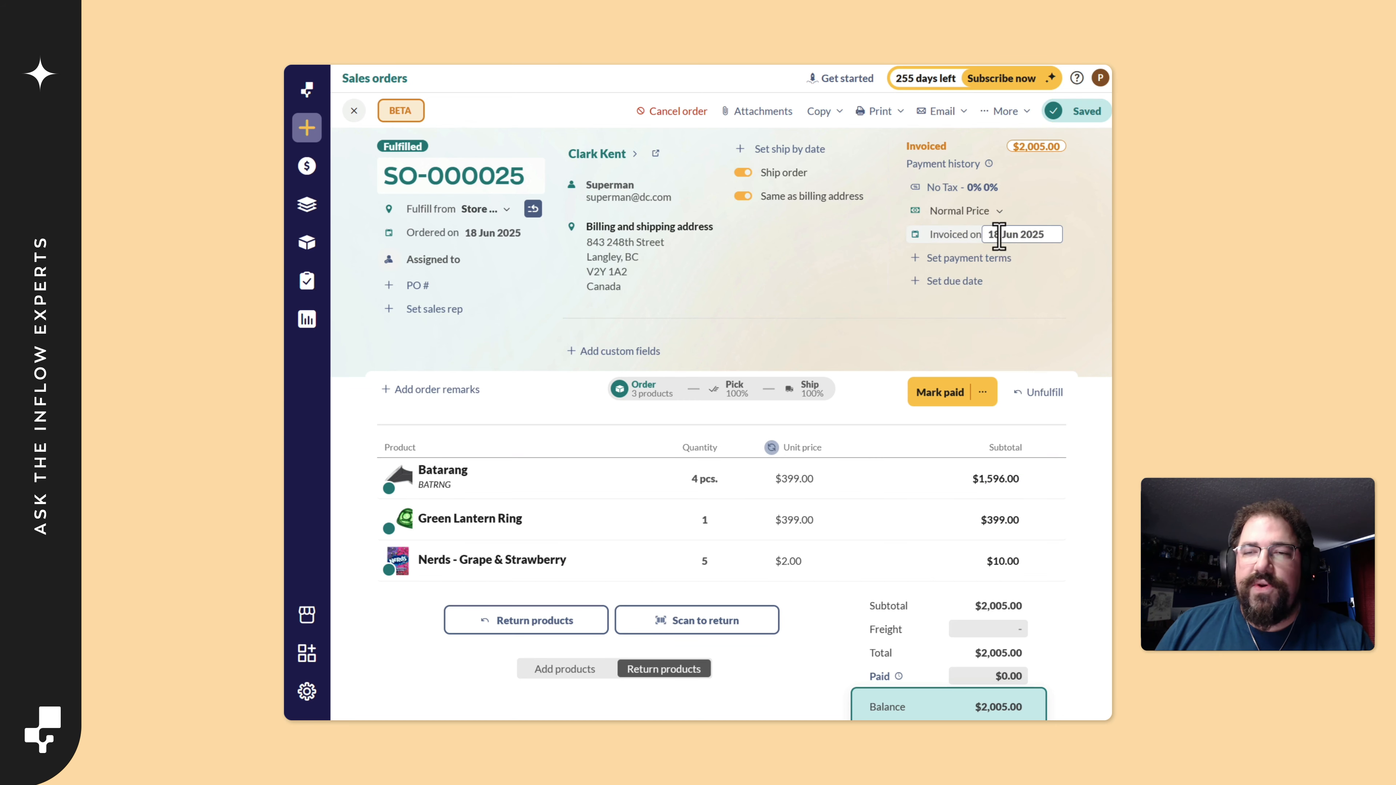
click(998, 233)
click(812, 292)
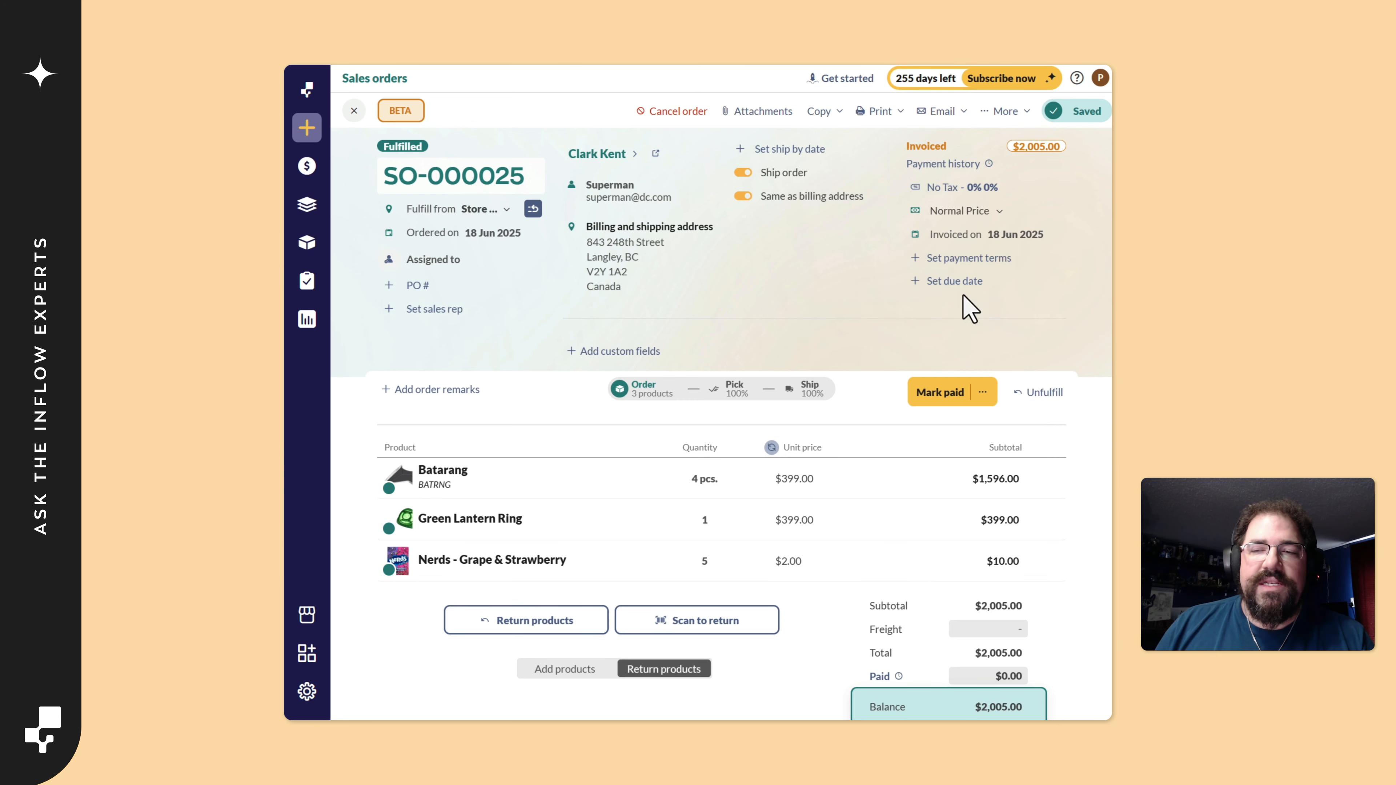
click(940, 407)
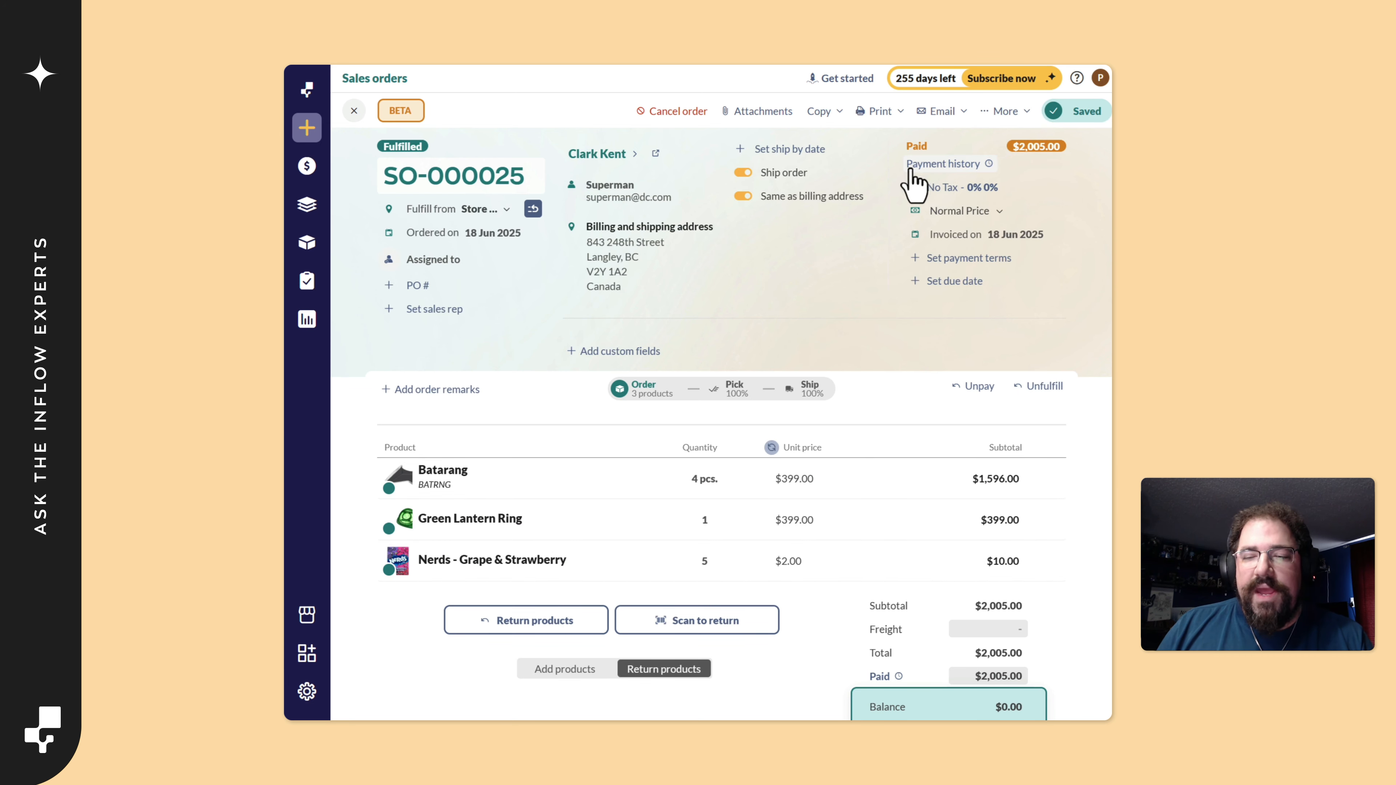
- Open the order's payment history and set the payment's method to VISA
click(943, 163)
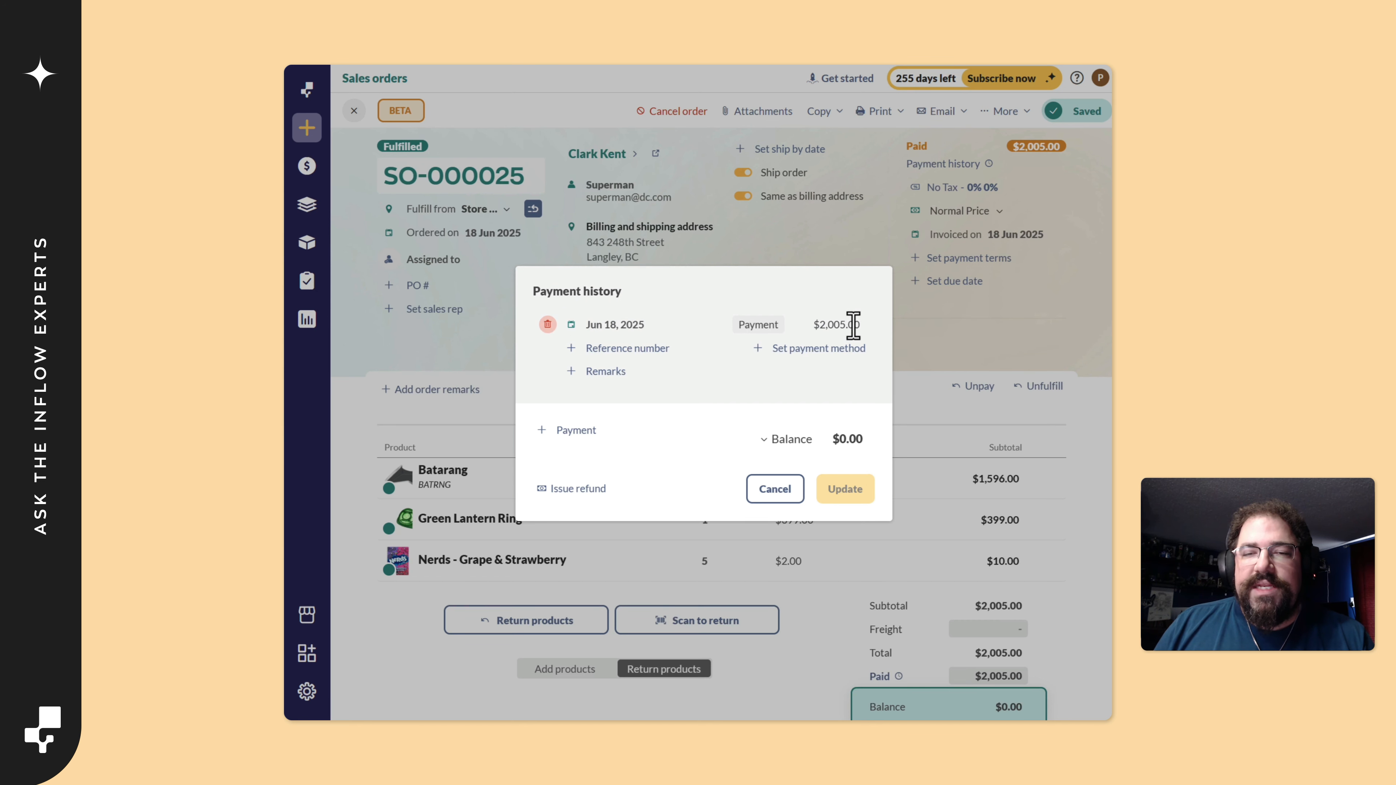
click(809, 352)
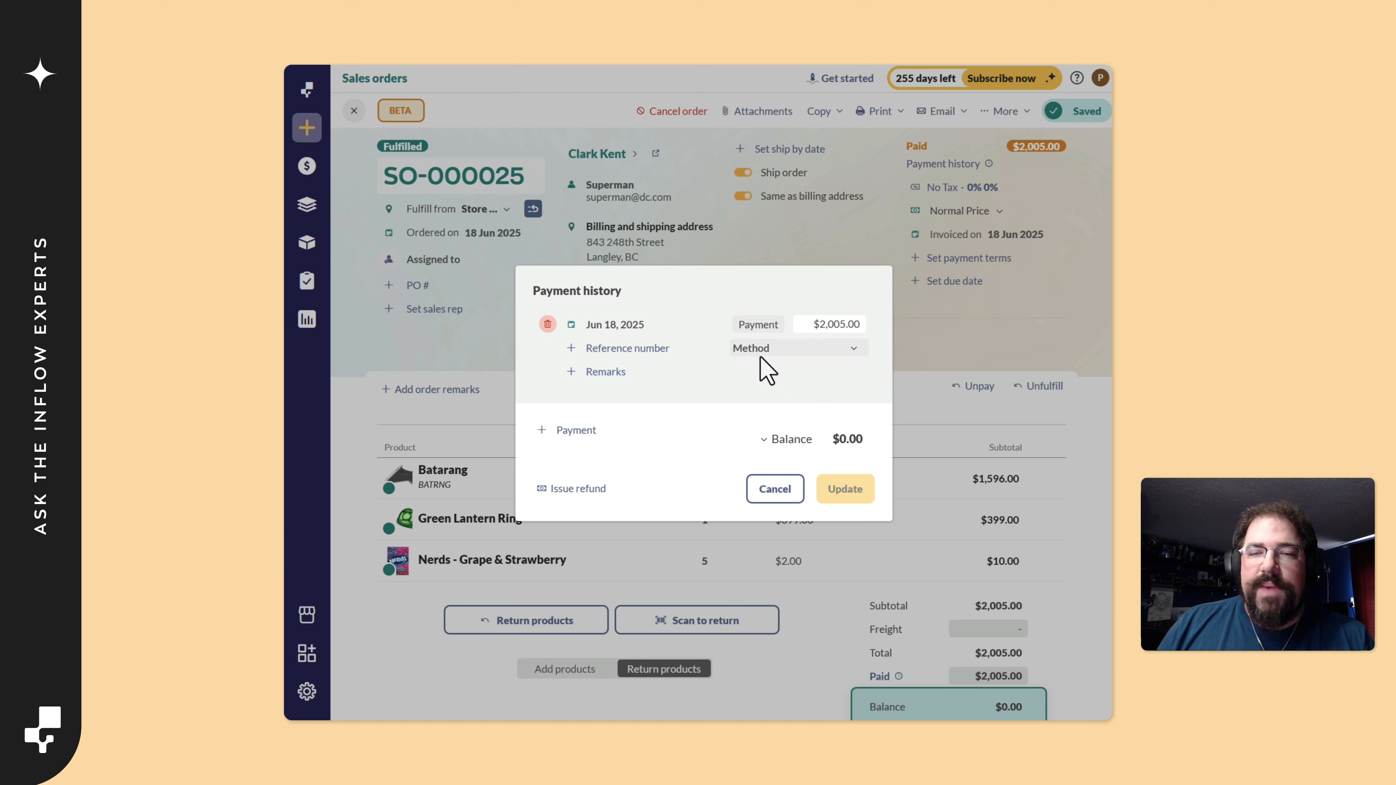
click(766, 352)
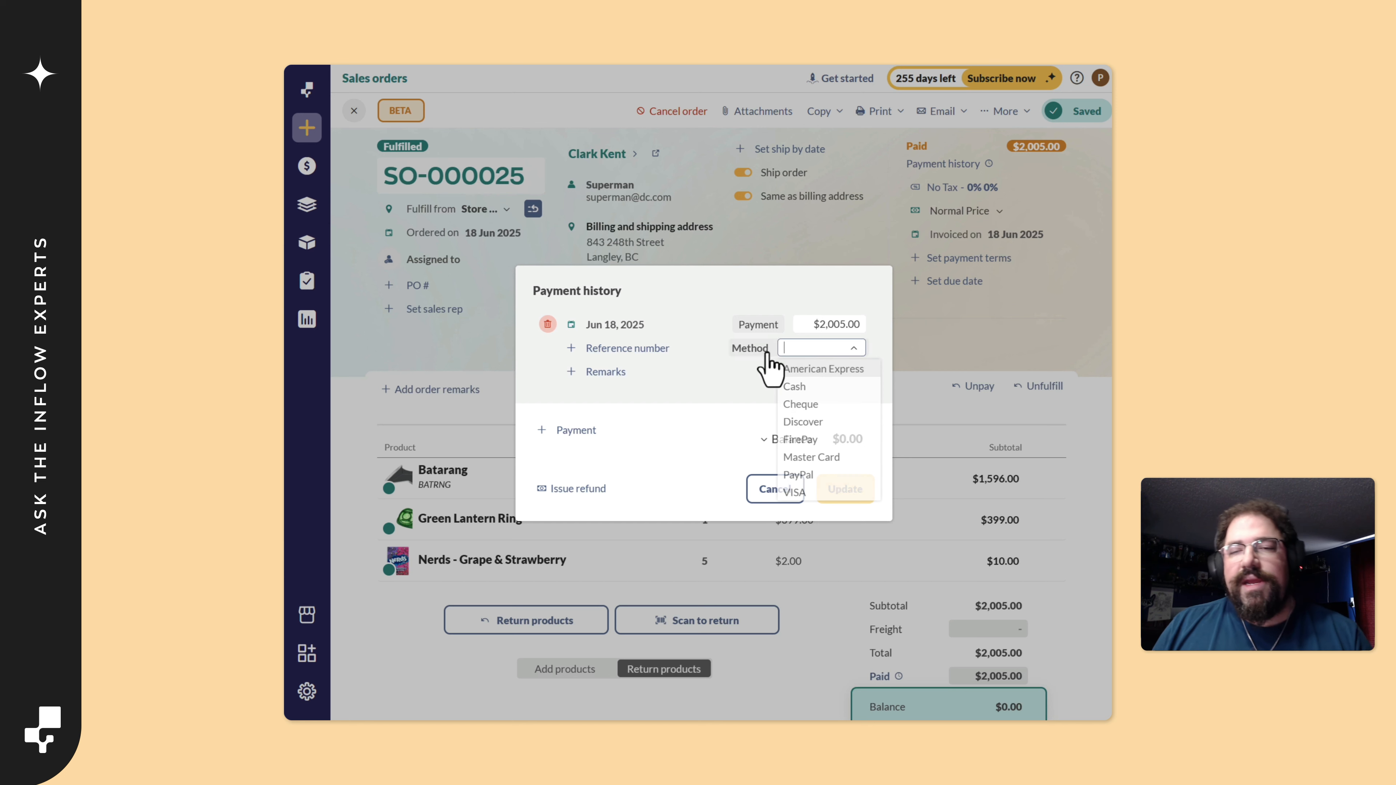
click(808, 492)
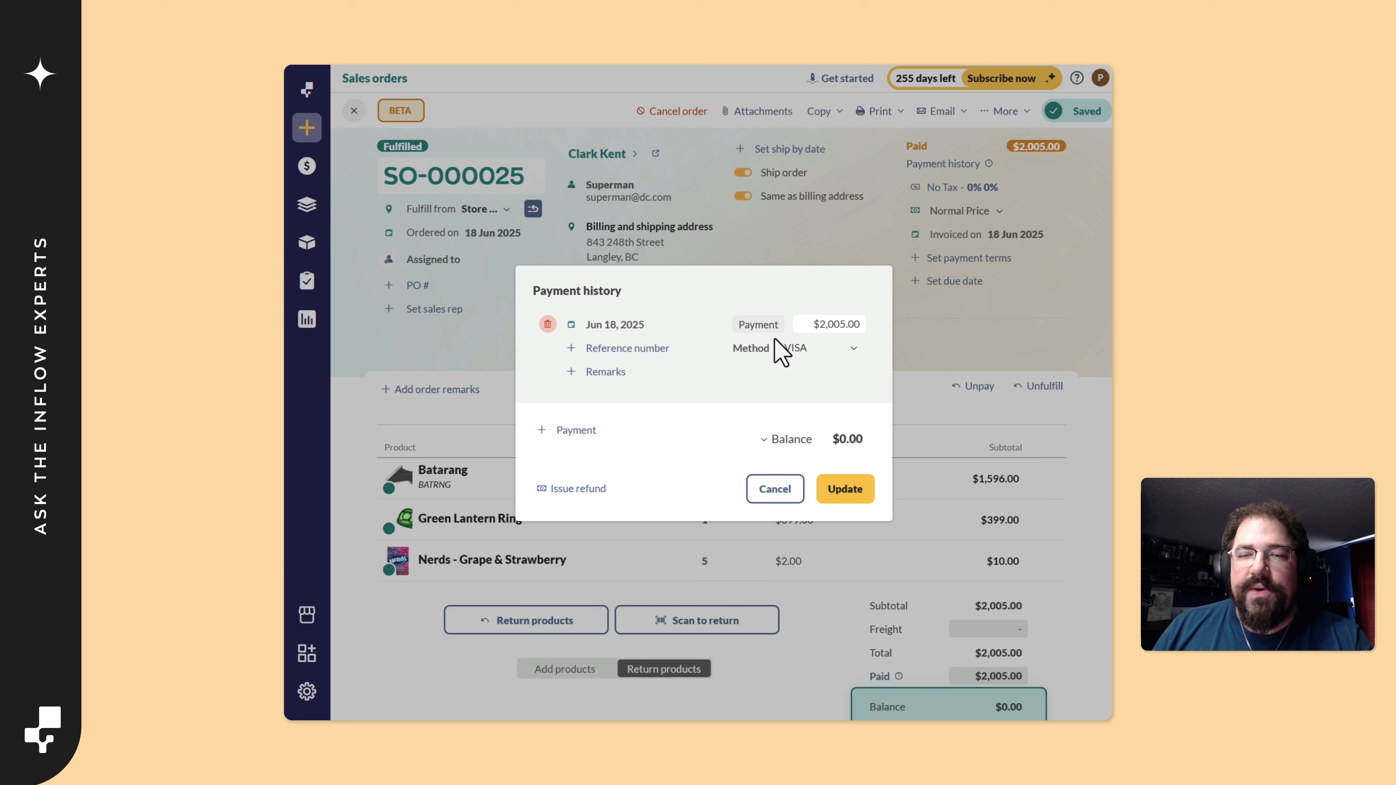
- Set the VISA payment's amount to $1,005.00
click(819, 325)
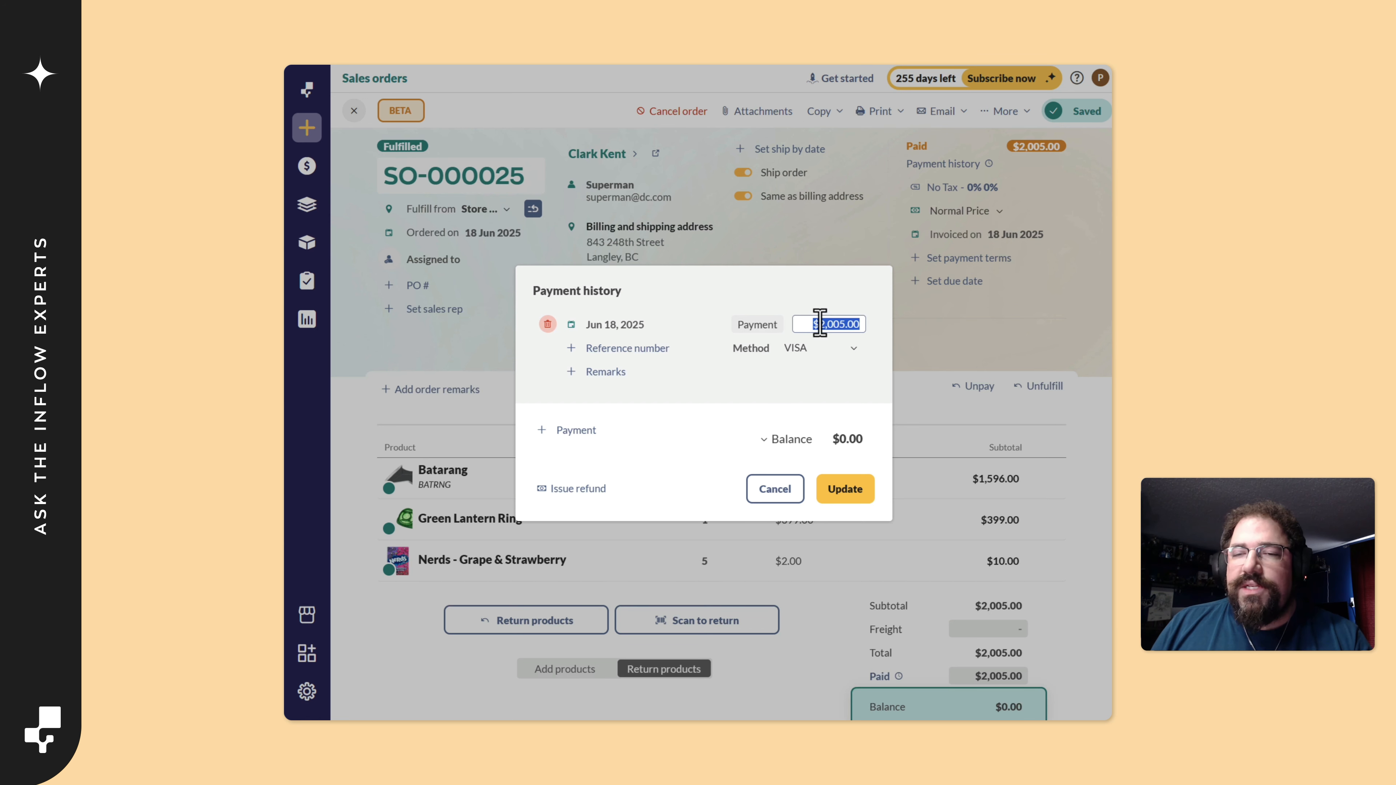
text(2005)
key(BackSpace)
key(BackSpace)
key(BackSpace)
key(BackSpace)
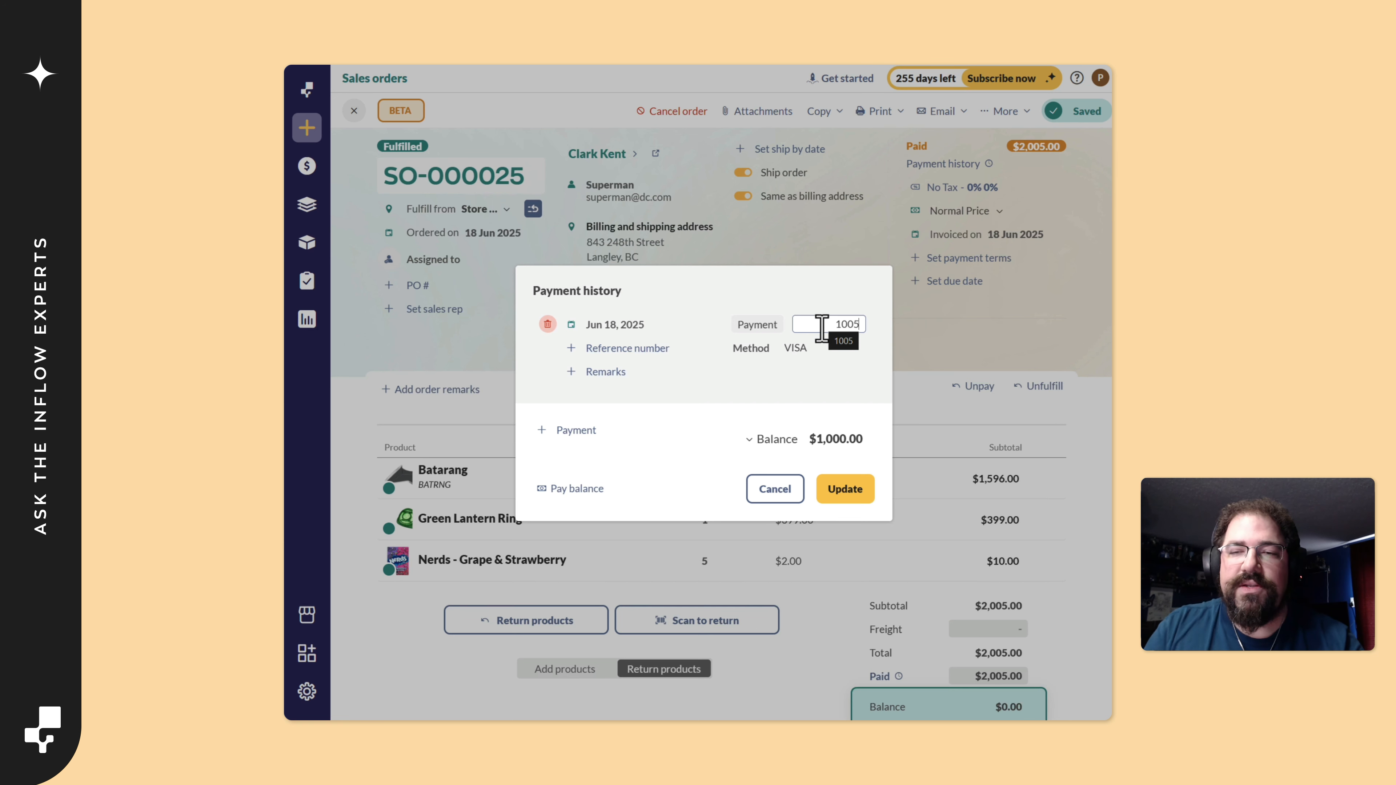
text(1005)
key(Tab)
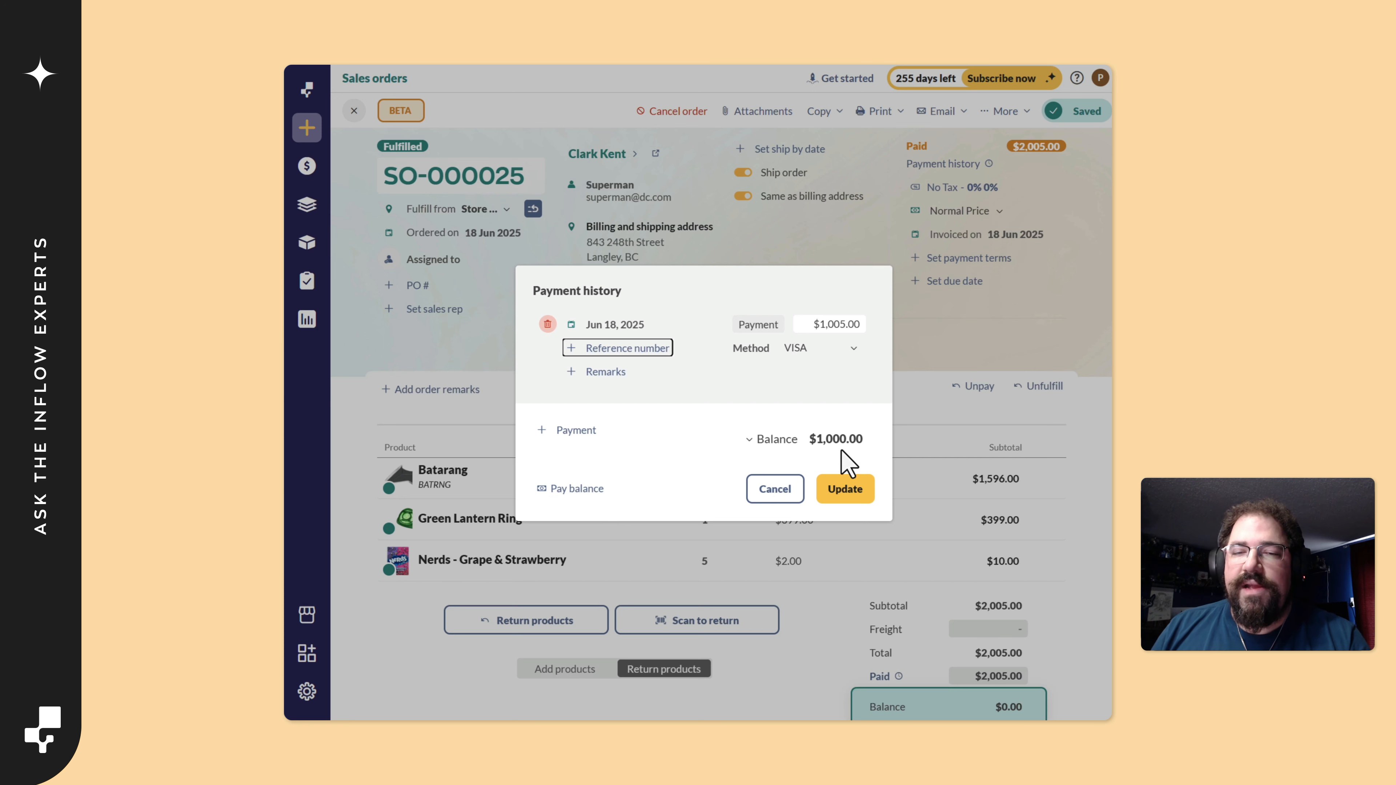
- Add a second payment for the remaining balance with Master Card as its method, and update the payment history
click(566, 491)
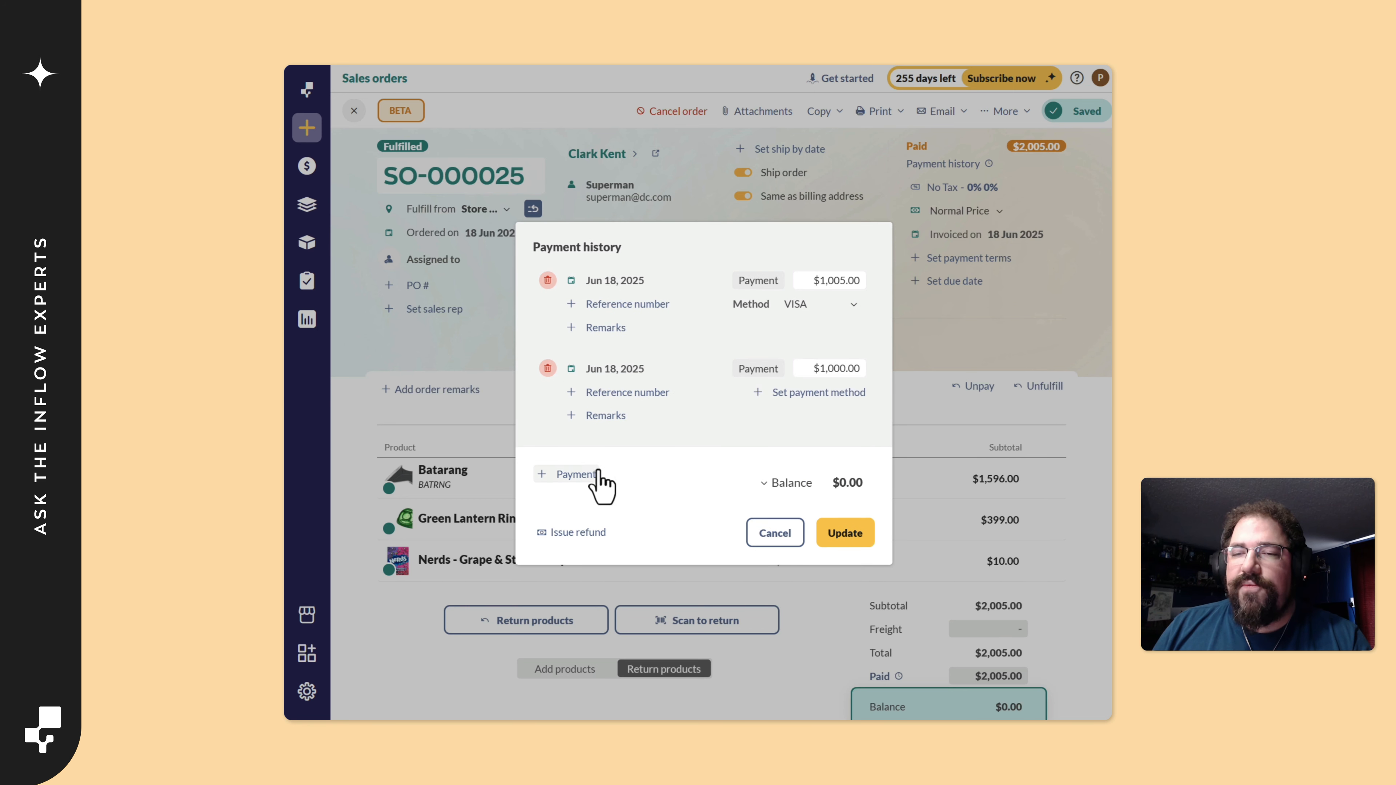
click(575, 474)
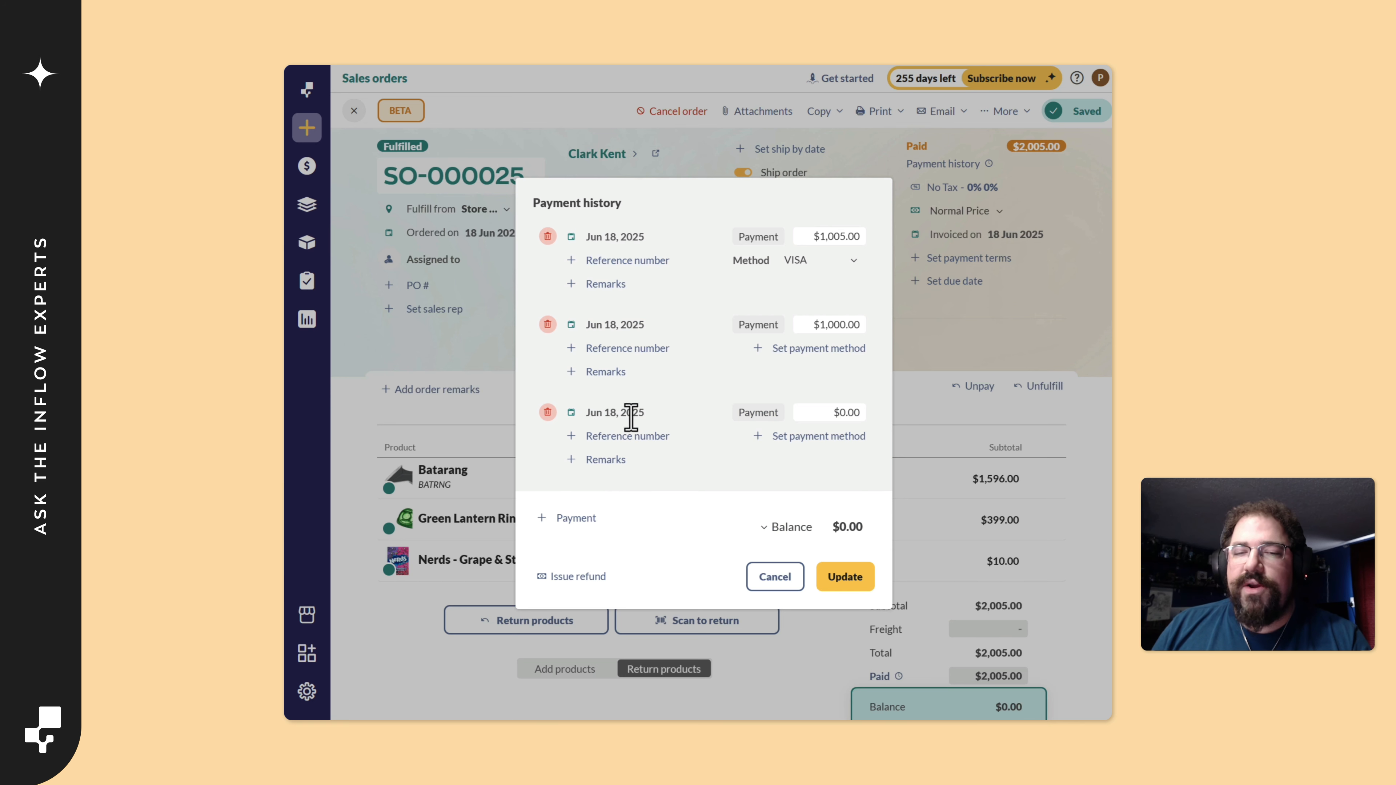
click(547, 412)
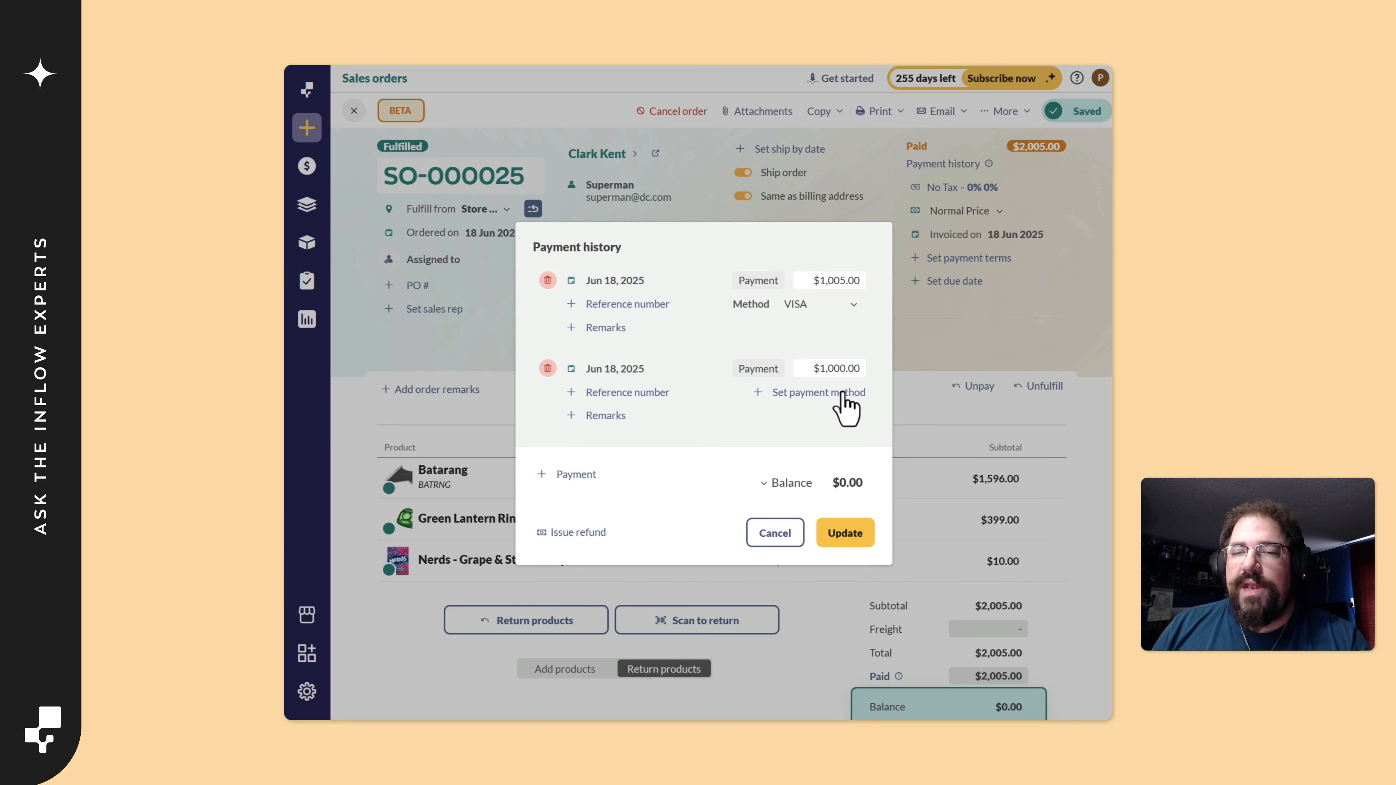
click(800, 393)
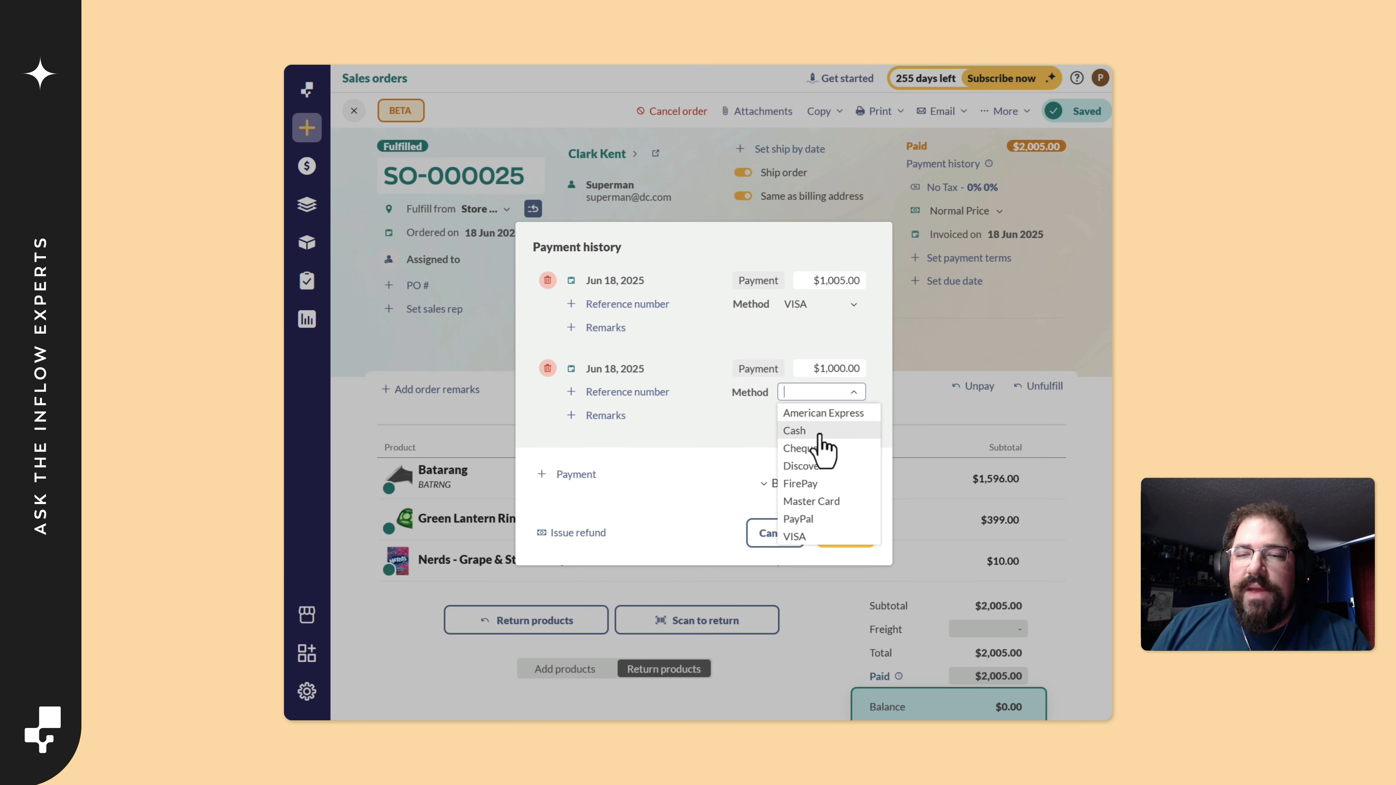
click(818, 501)
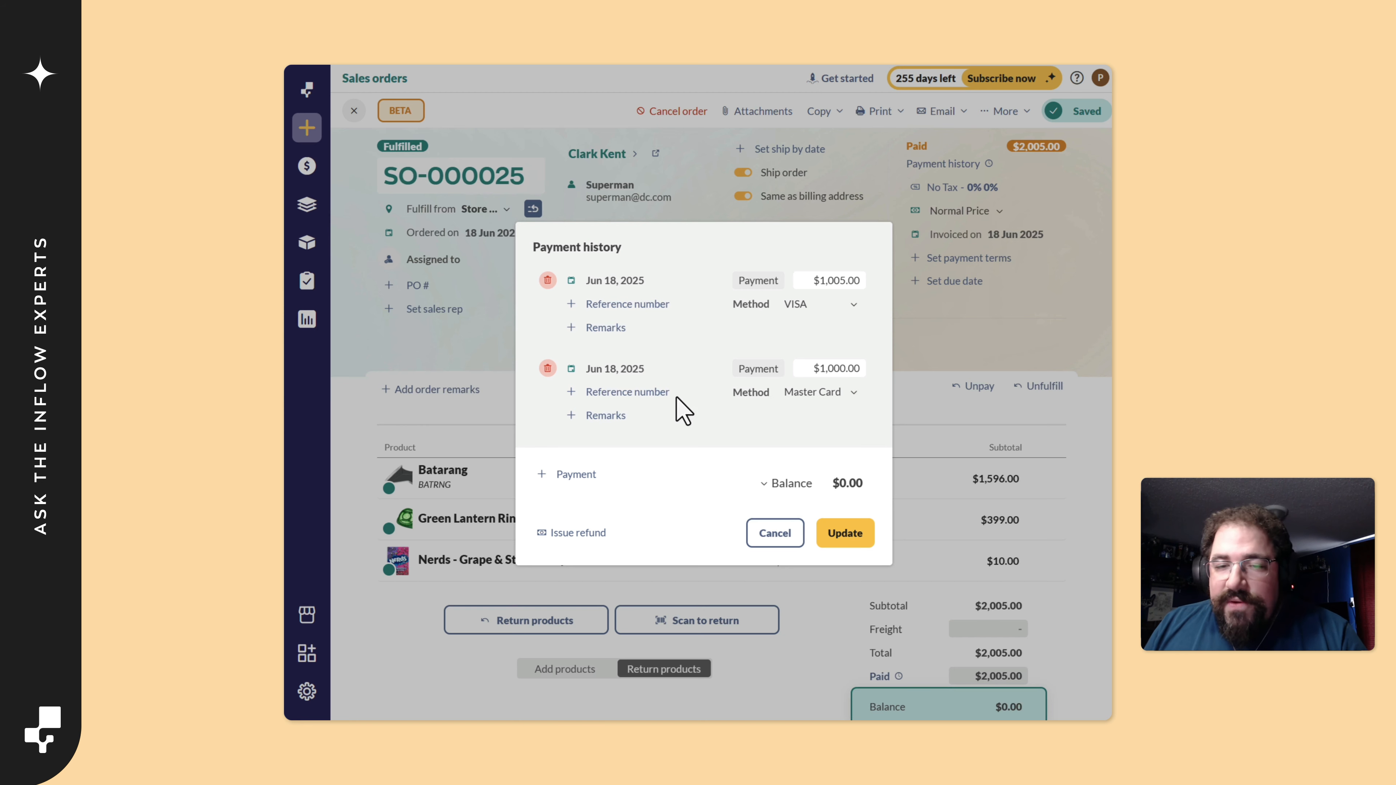
click(849, 537)
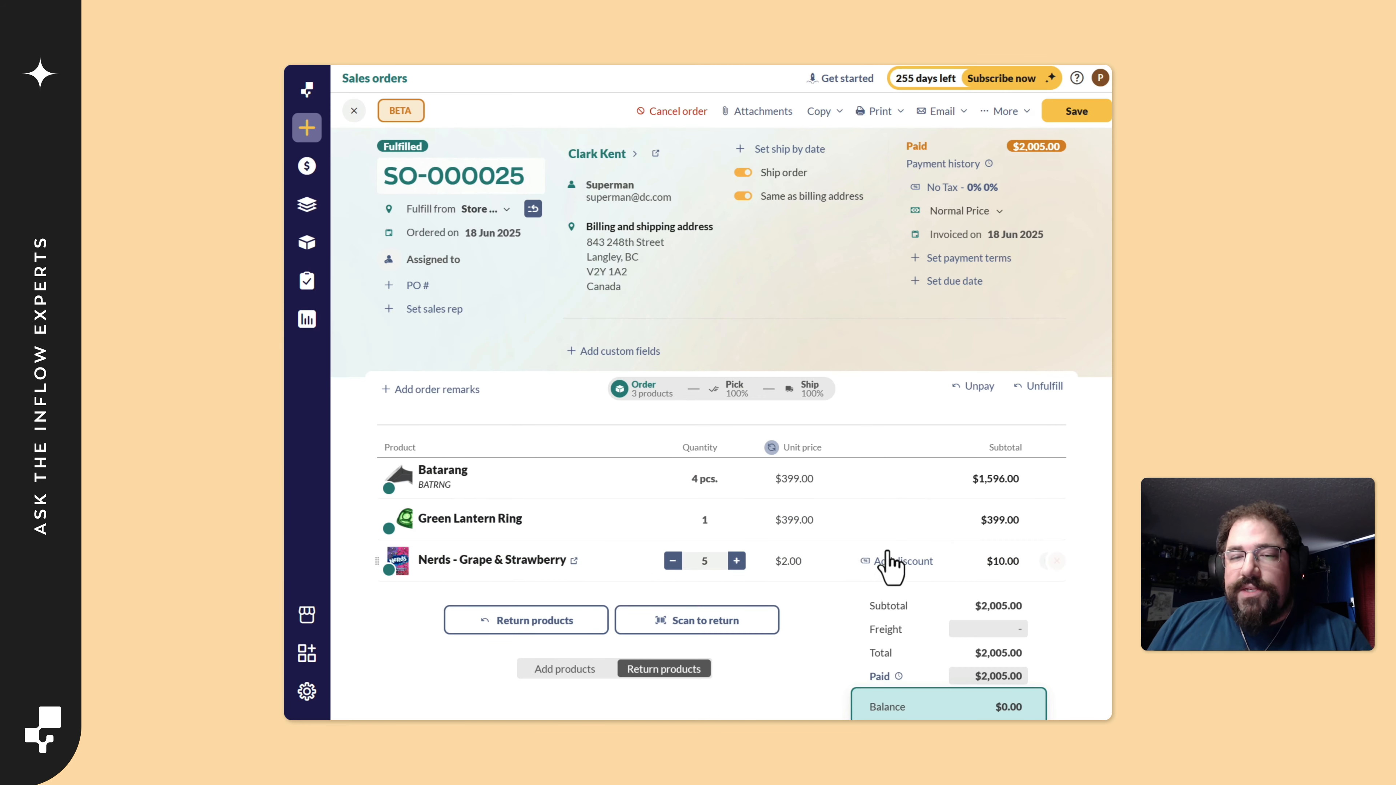
- Check the order's paid amount and balance, and save the sales order
scroll(880, 525, down, 2)
scroll(879, 525, down, 2)
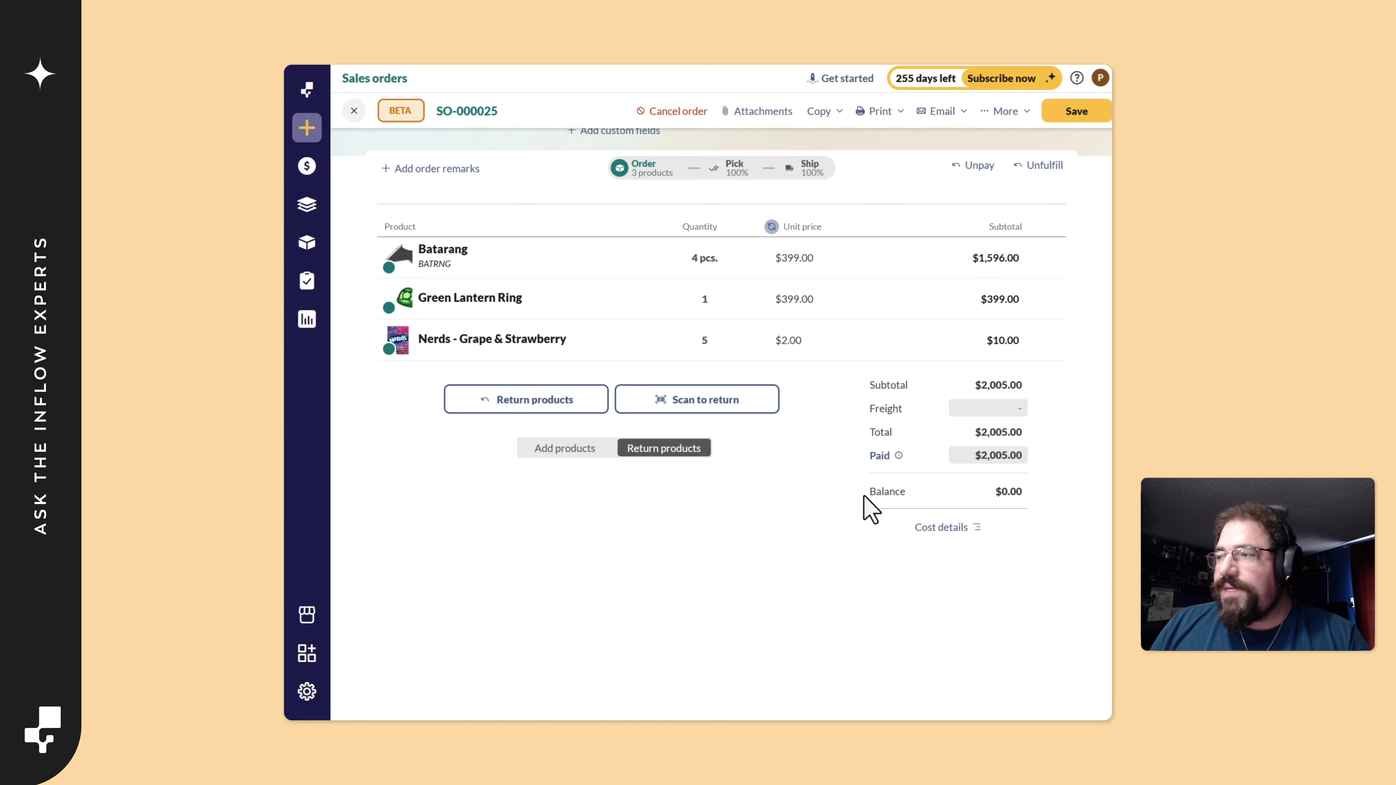
scroll(870, 506, up, 4)
click(1077, 113)
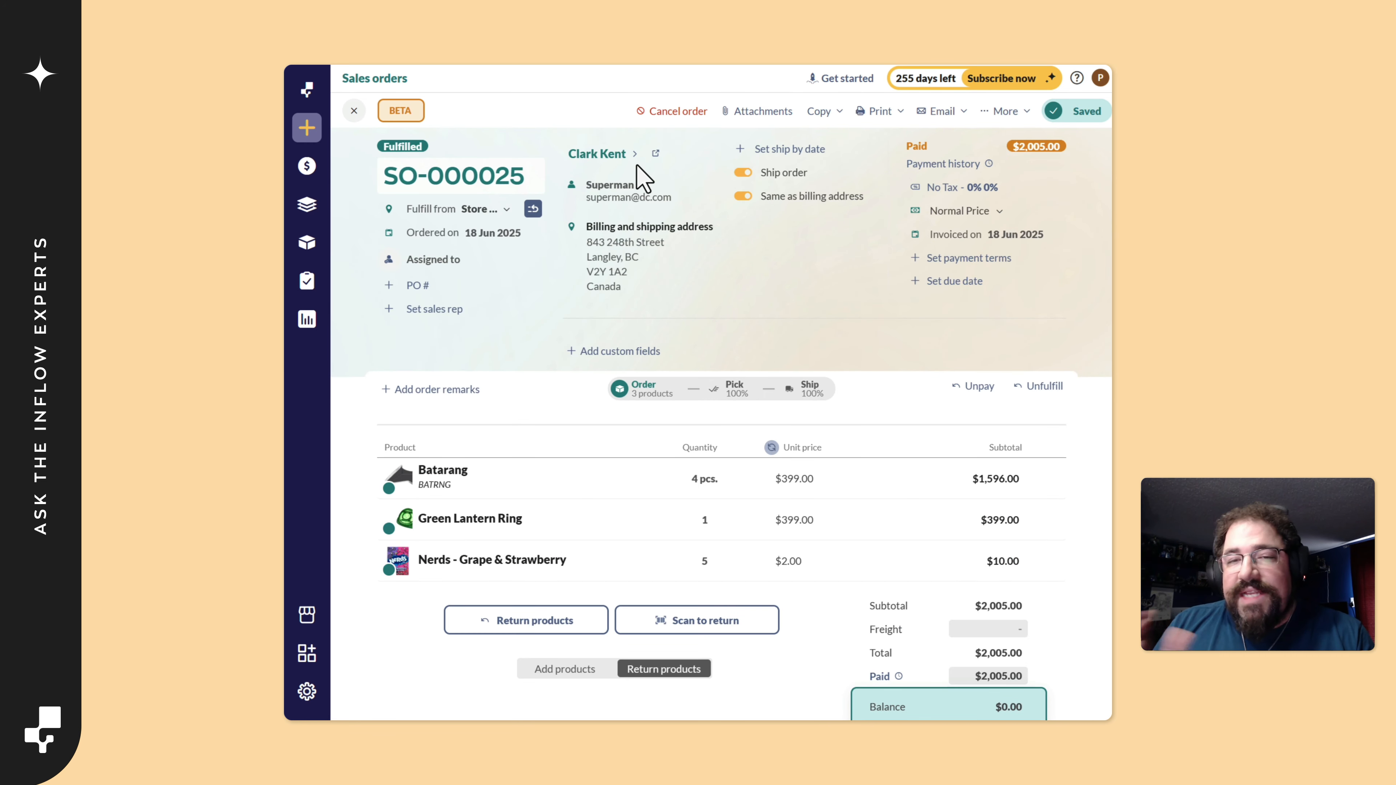
- Examine the order's attachments and its available copy, print, email and further conversion options
click(761, 111)
click(851, 522)
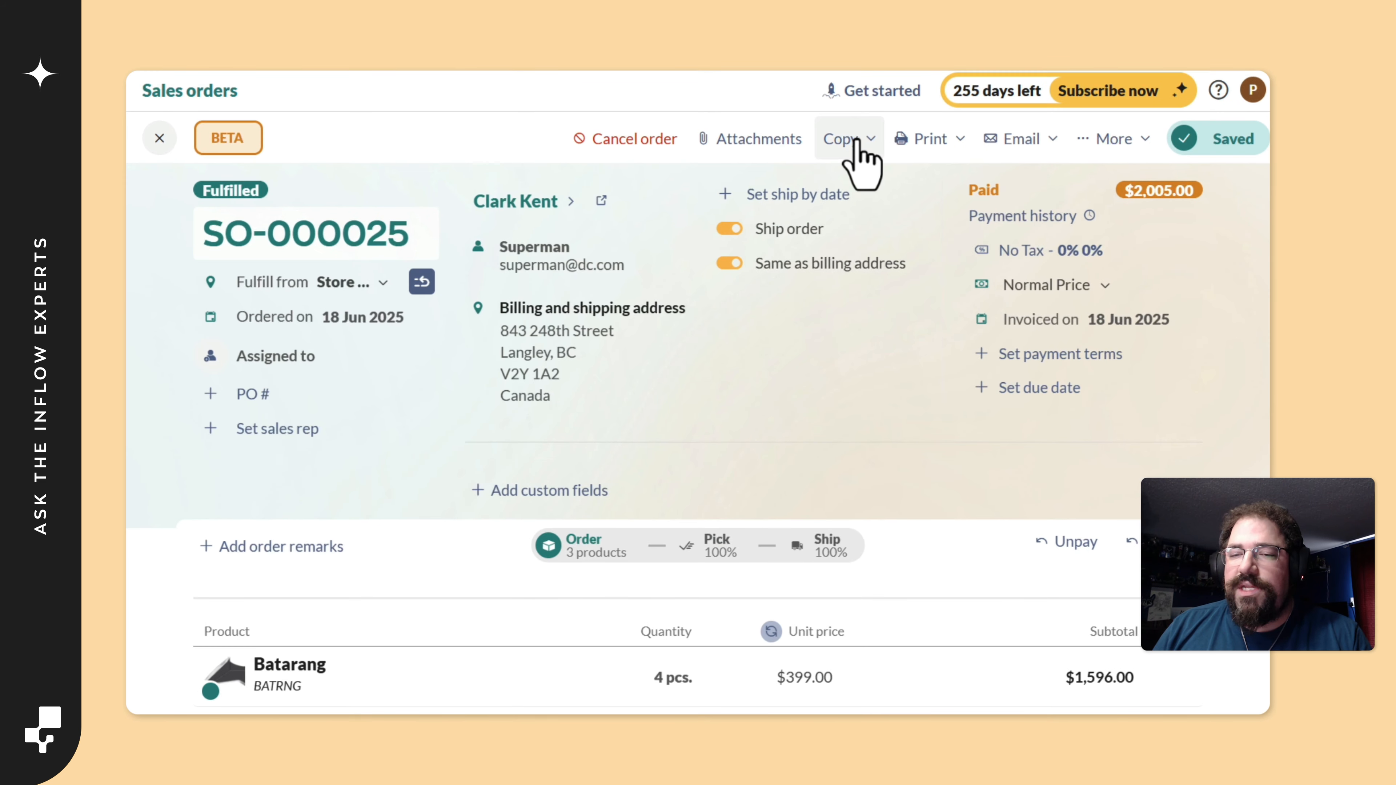
click(856, 138)
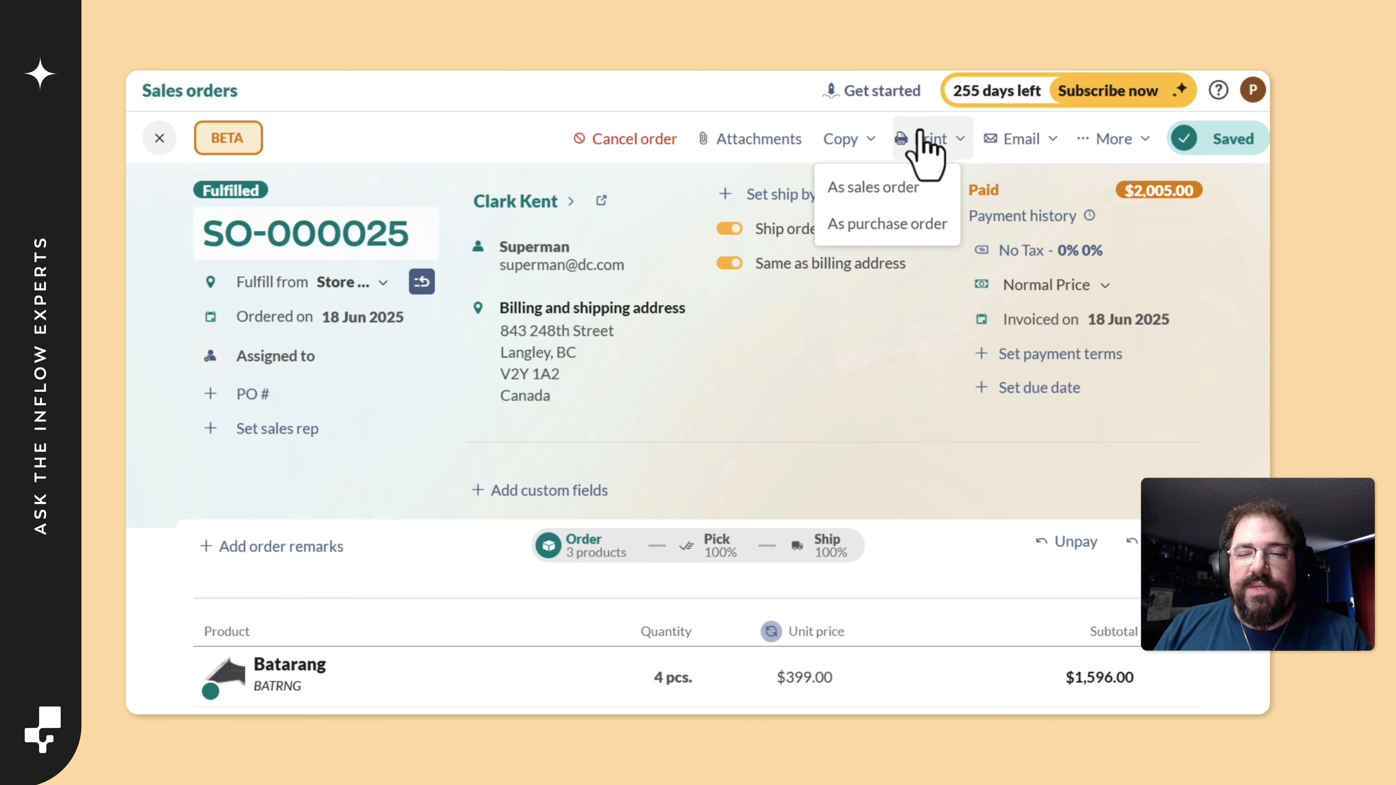
click(919, 141)
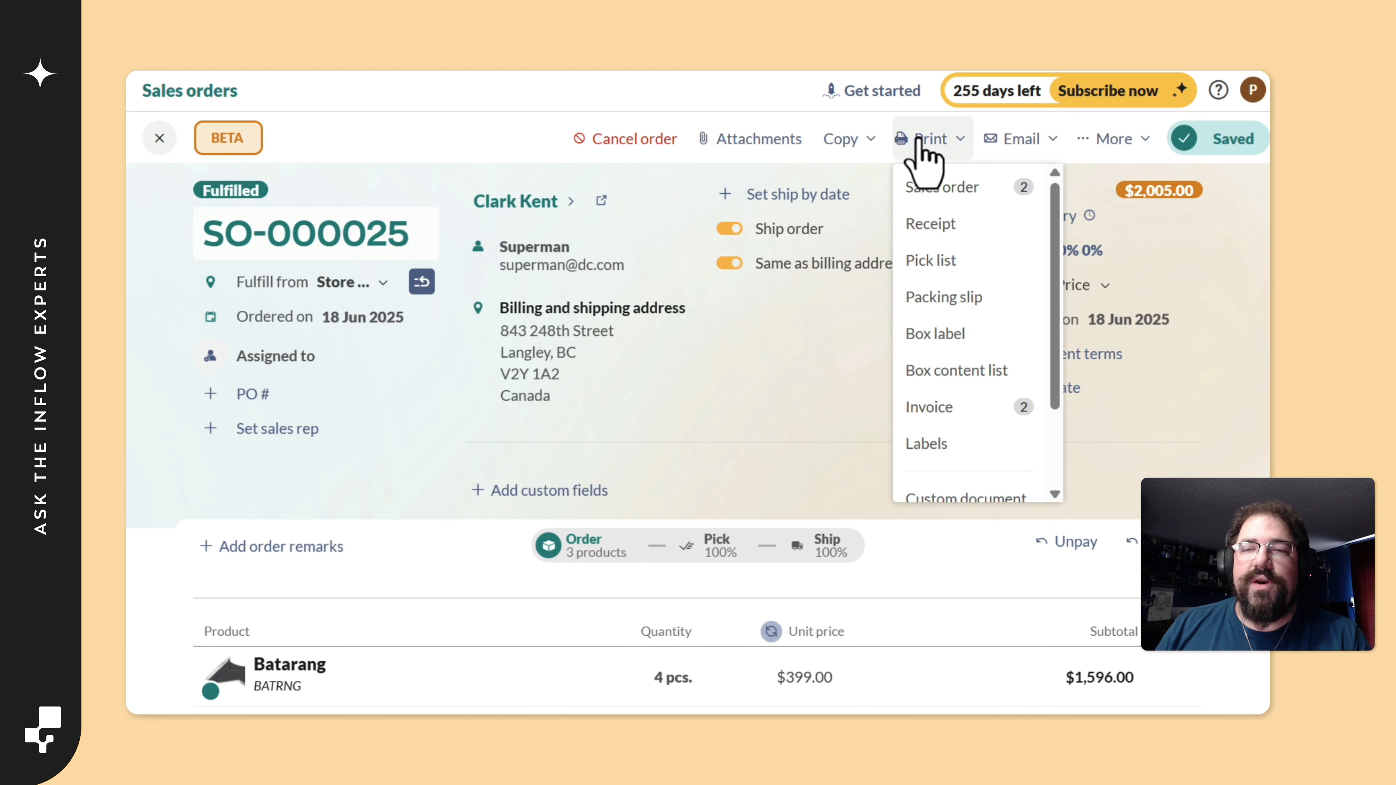
drag(1058, 249, 1052, 187)
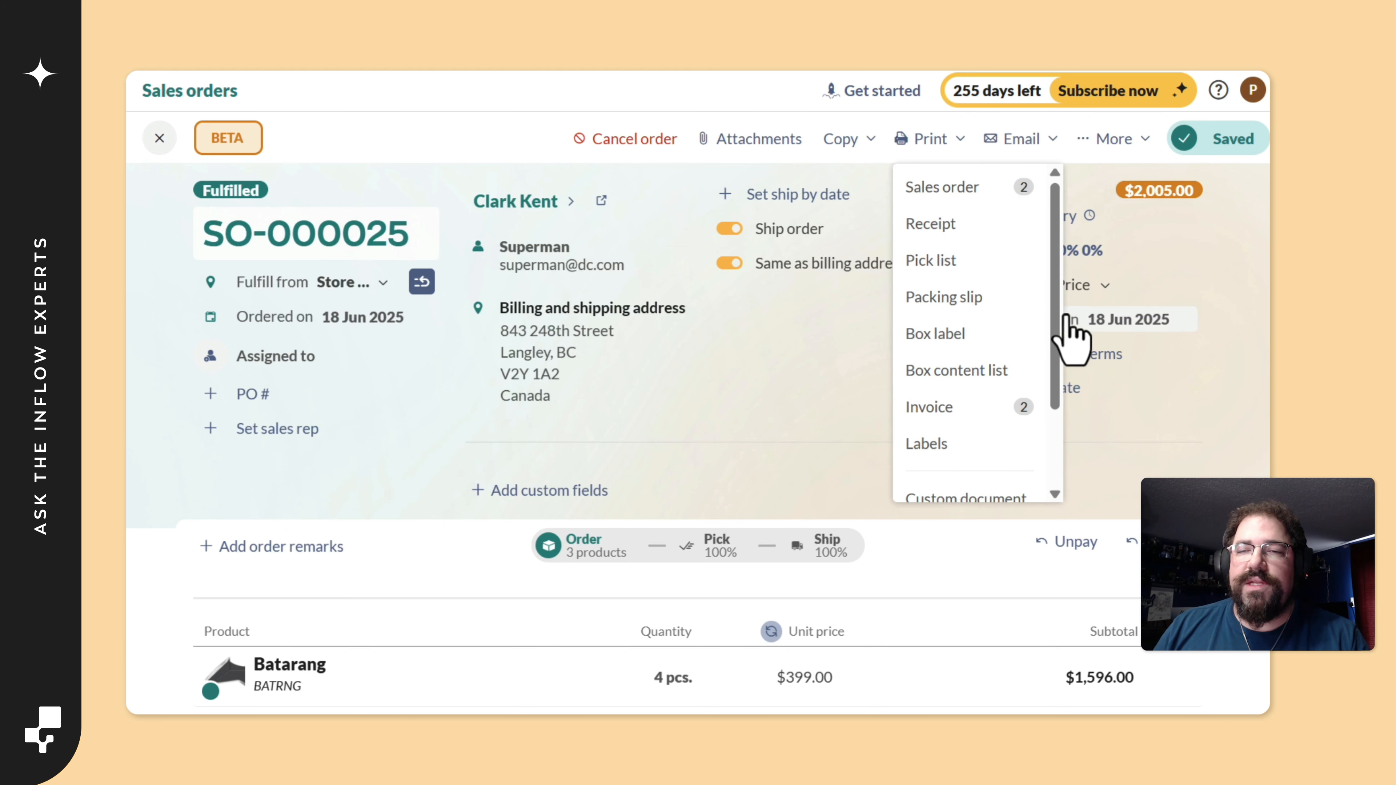
click(1013, 140)
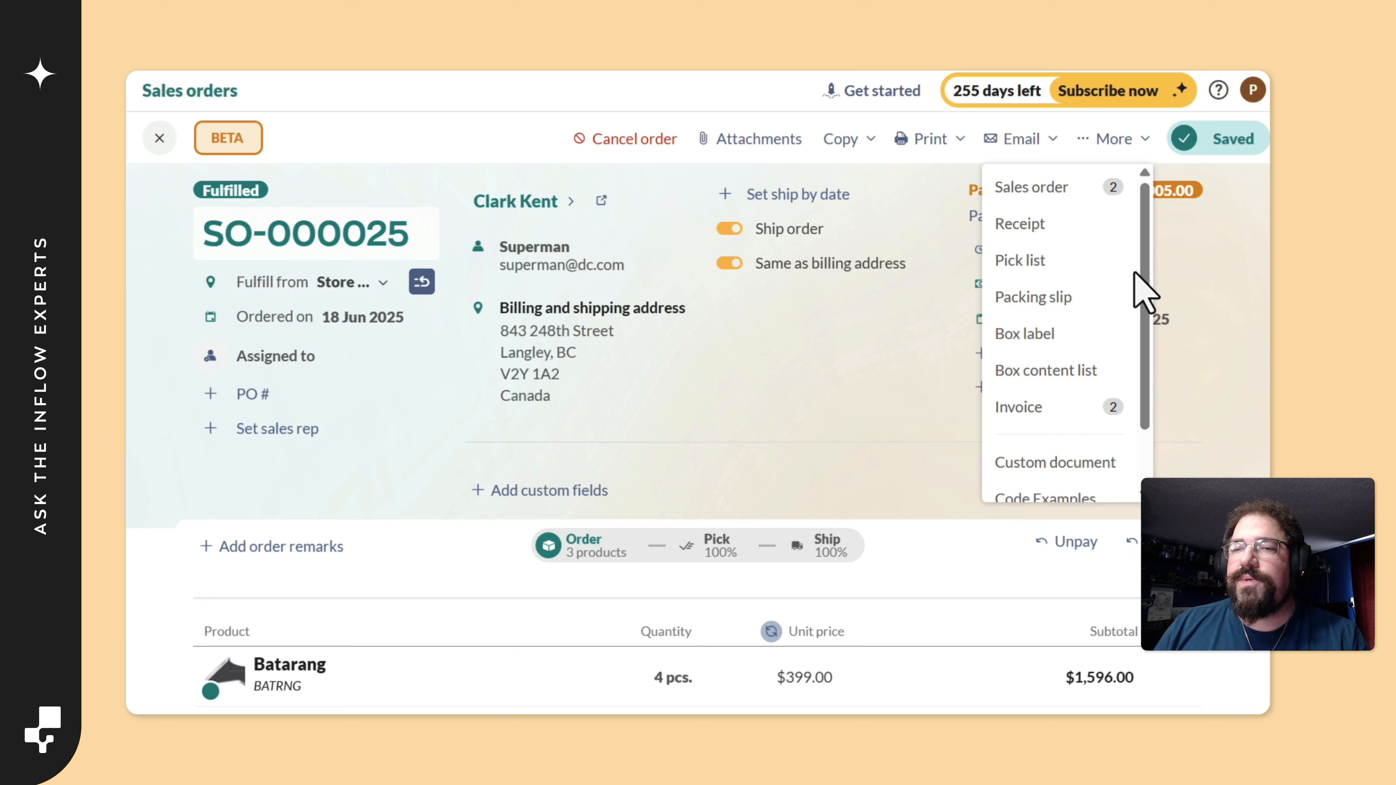
drag(1138, 292, 1144, 336)
scroll(1121, 247, up, 3)
click(1101, 141)
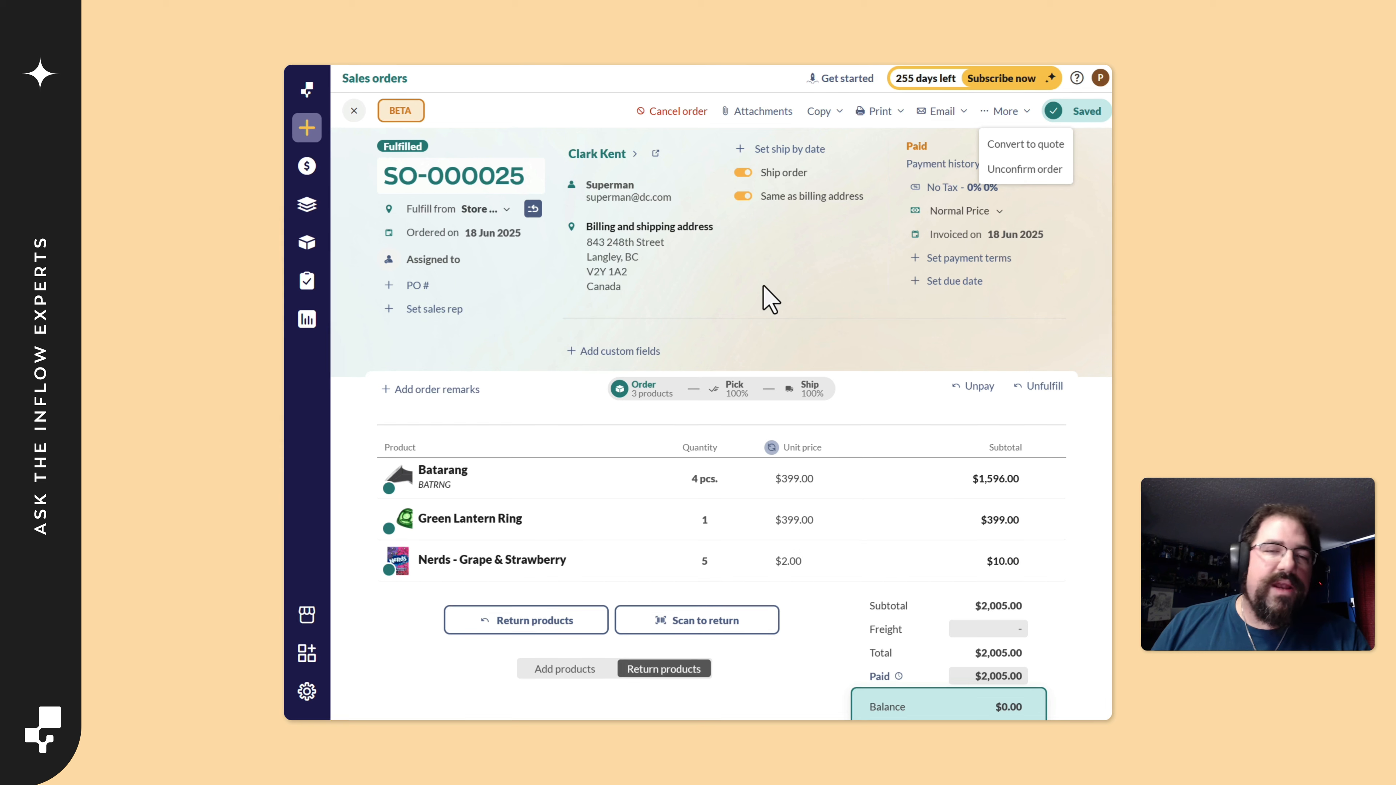
click(763, 286)
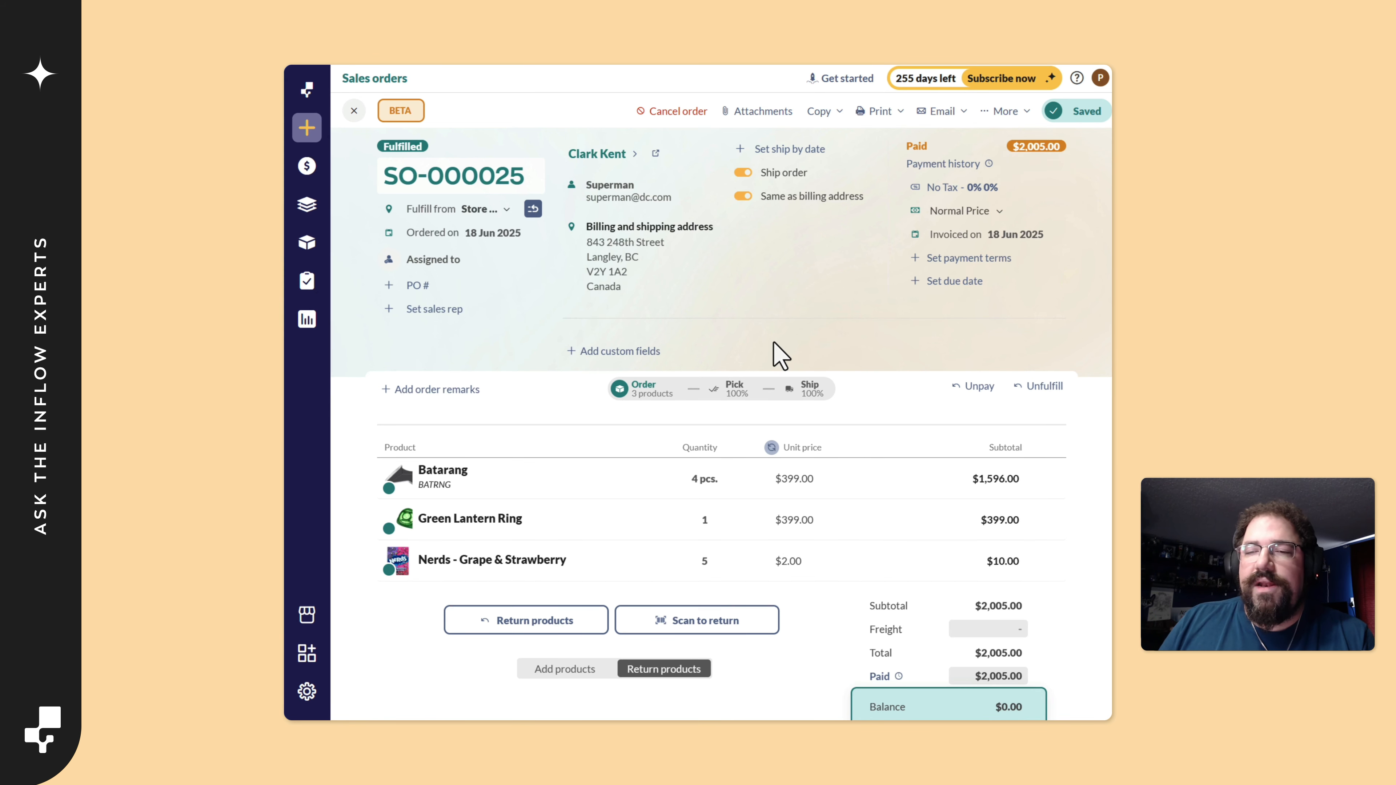
- Add the order remark "This is going to be picked up fast!" and save the sales order
scroll(819, 355, down, 5)
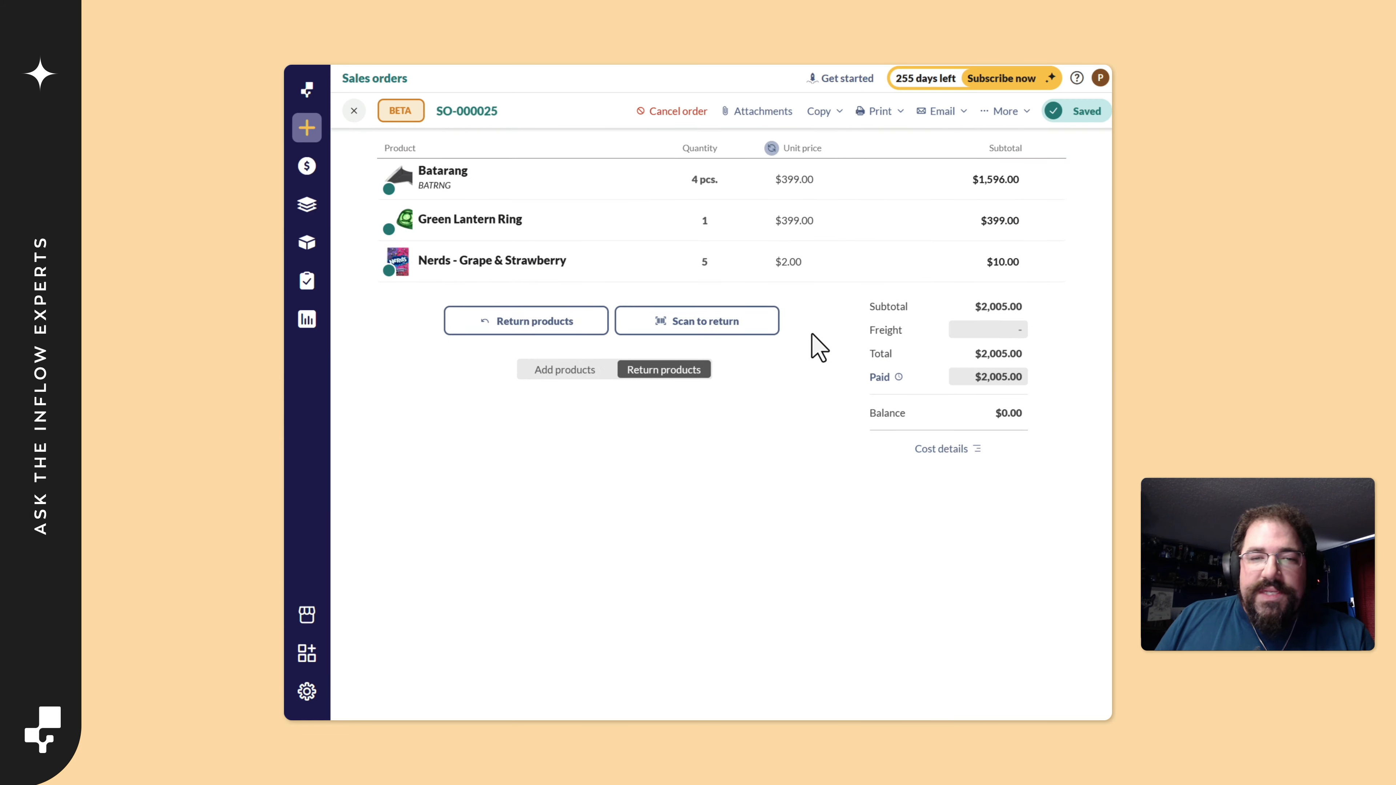
scroll(819, 347, up, 5)
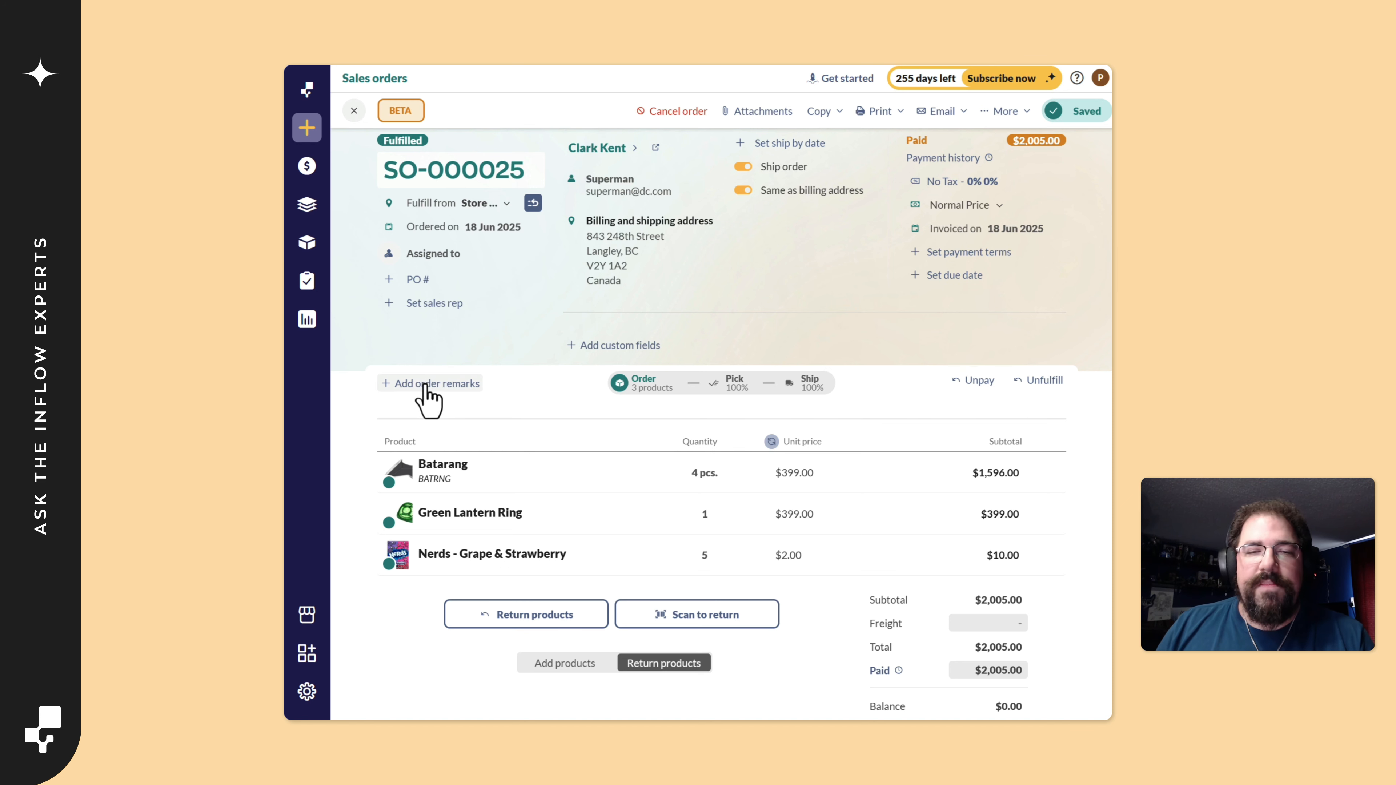
click(404, 385)
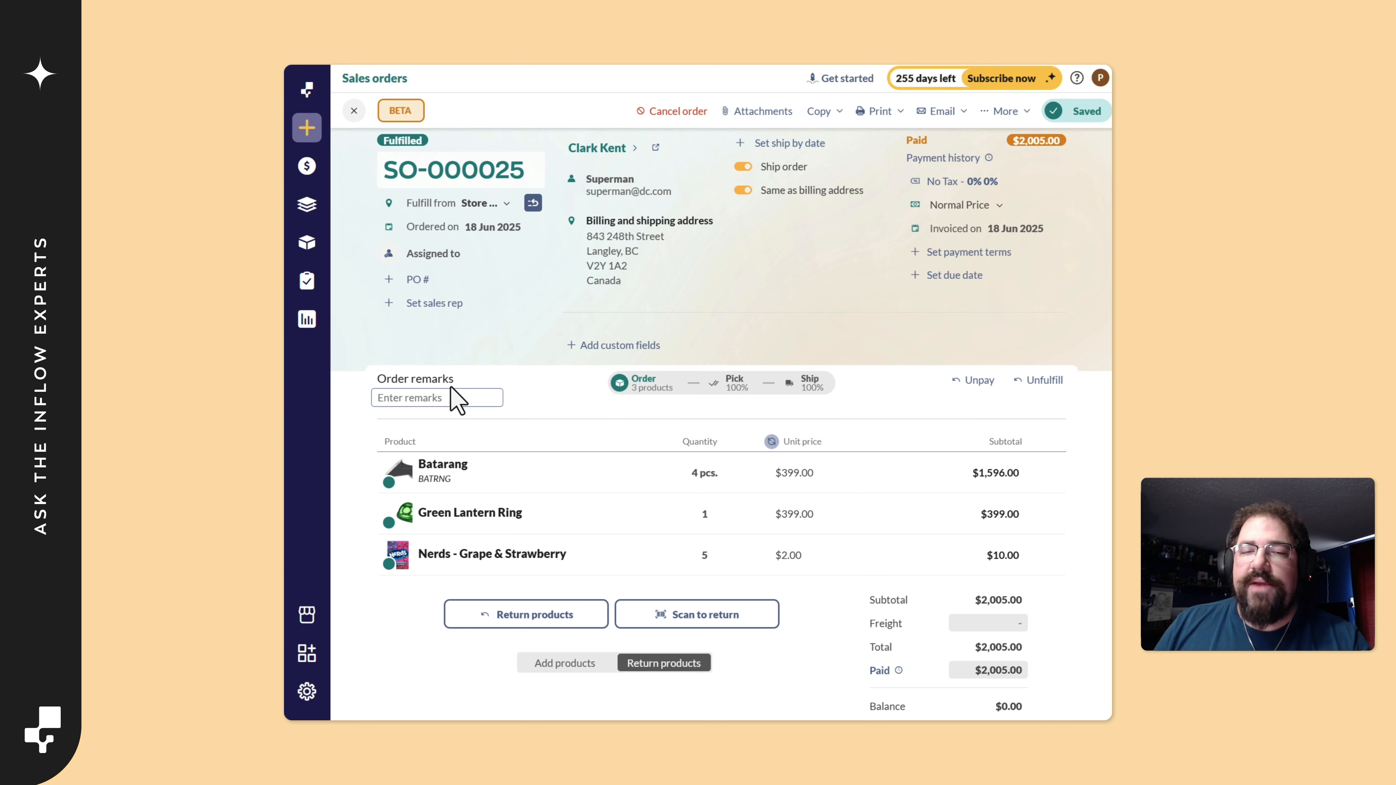
text(This is going to be picked up fast!)
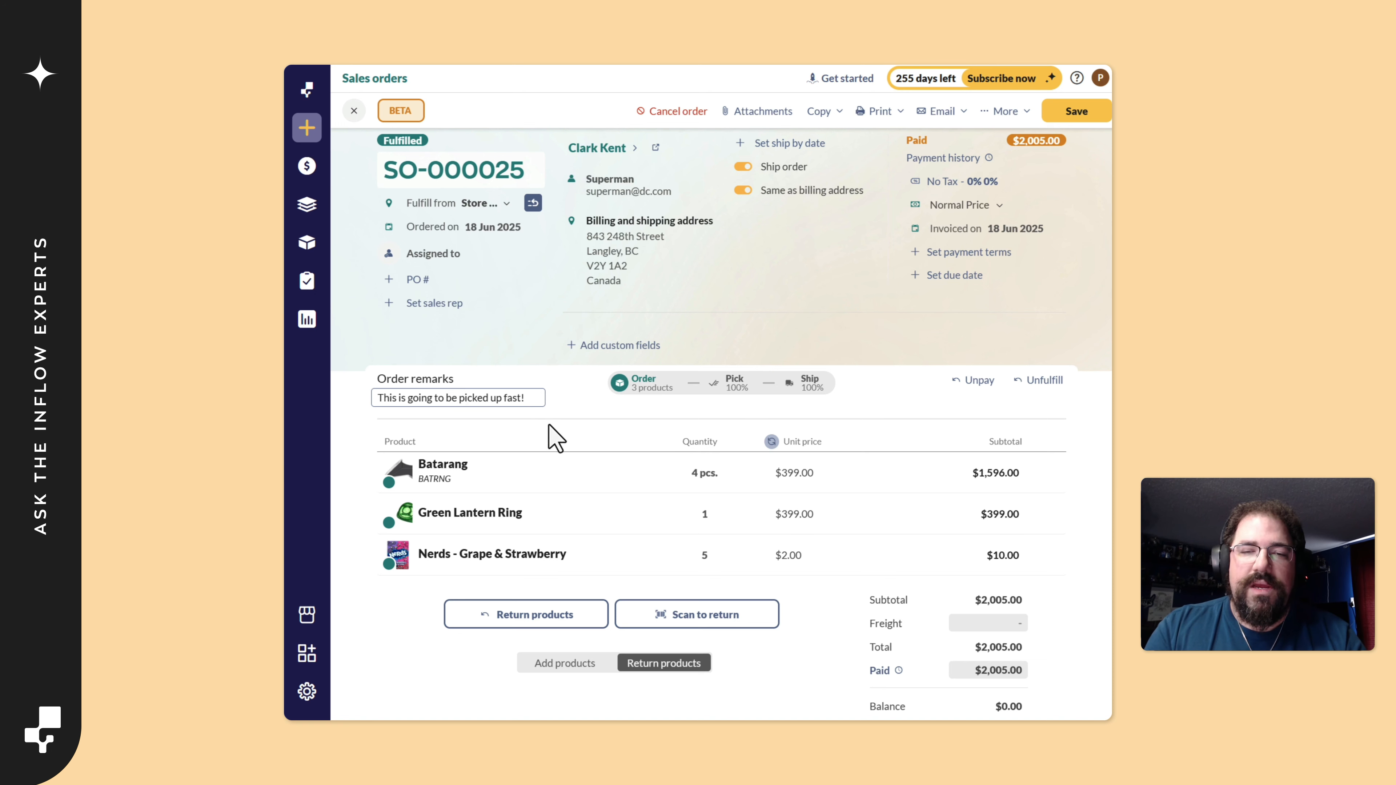
click(583, 449)
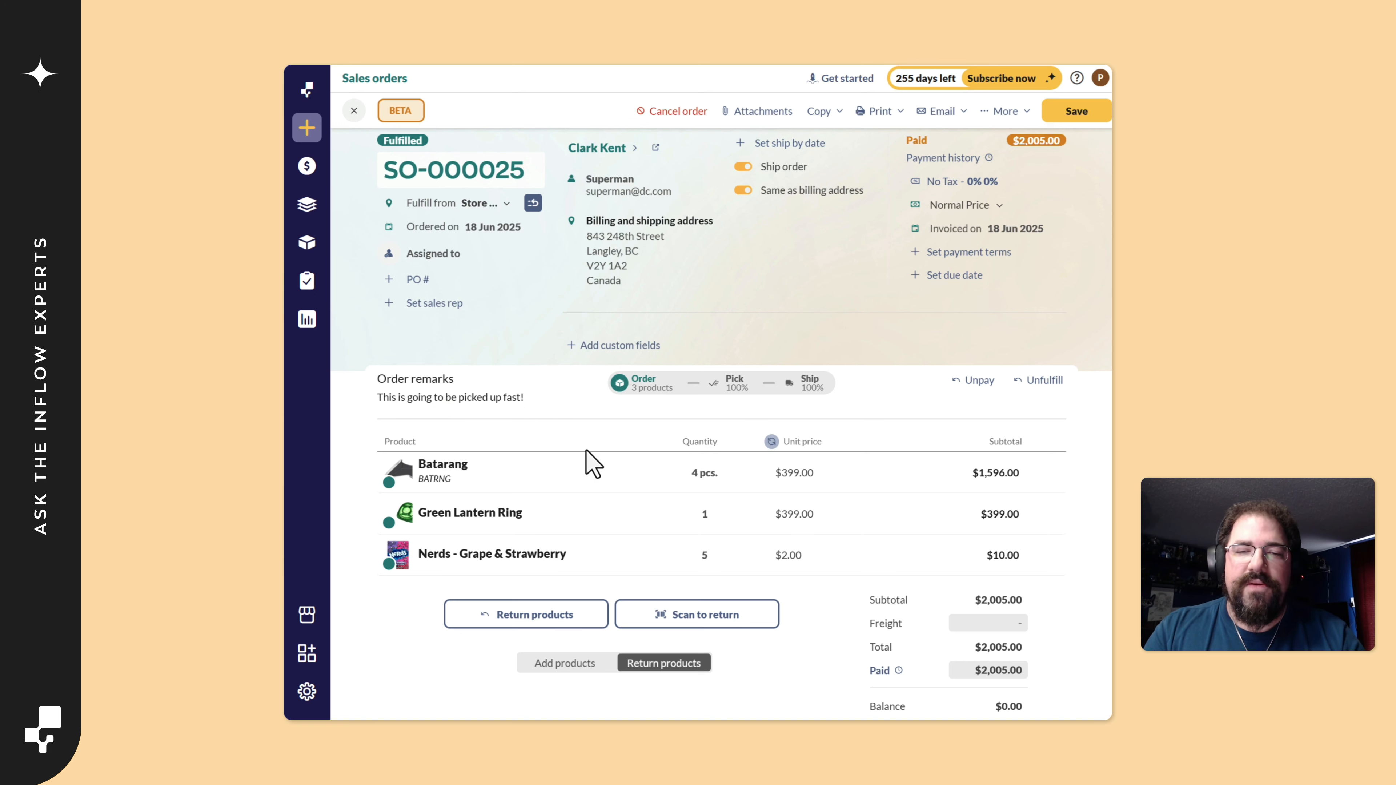
click(1076, 110)
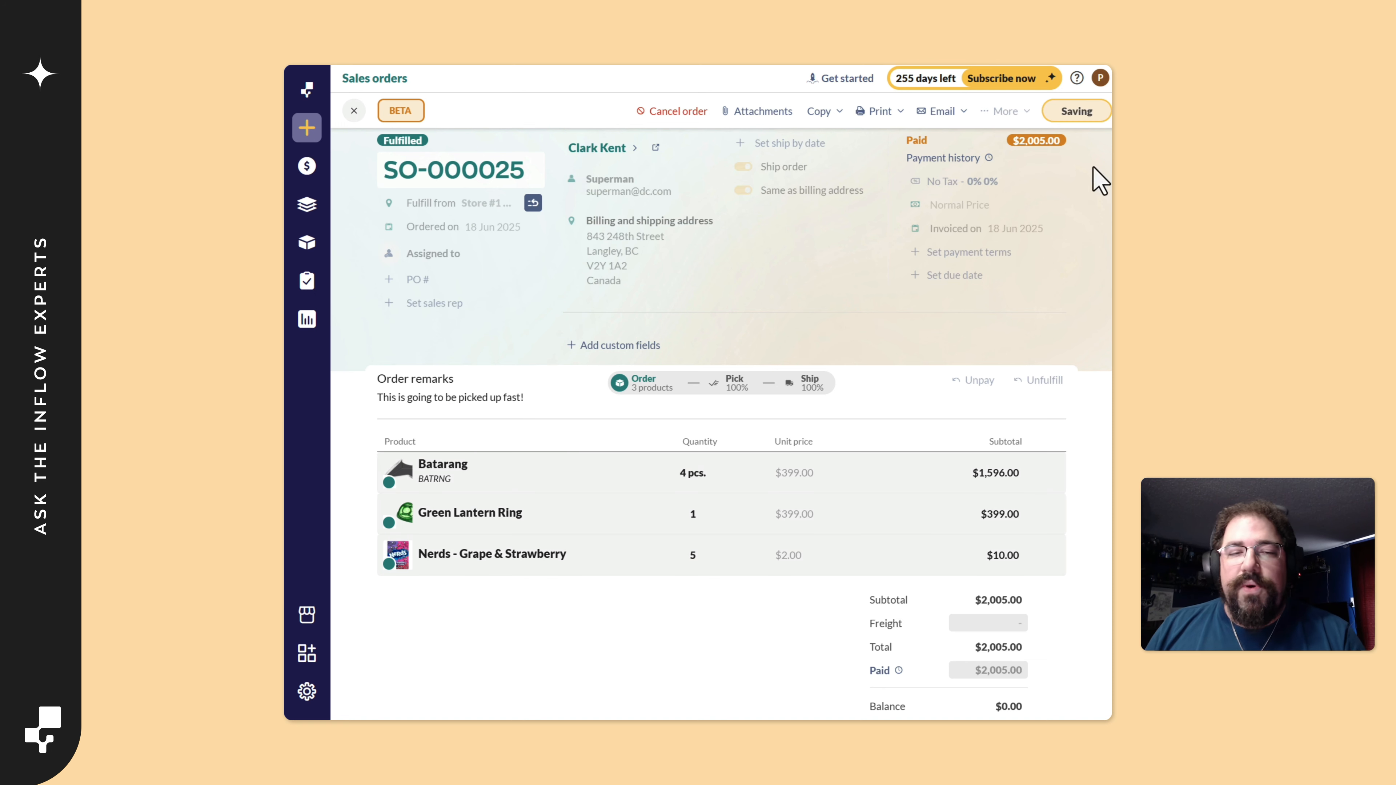
- Review the order's picking and shipping stages, including where their remarks are added, and return to the order stage to check its products and totals
click(736, 385)
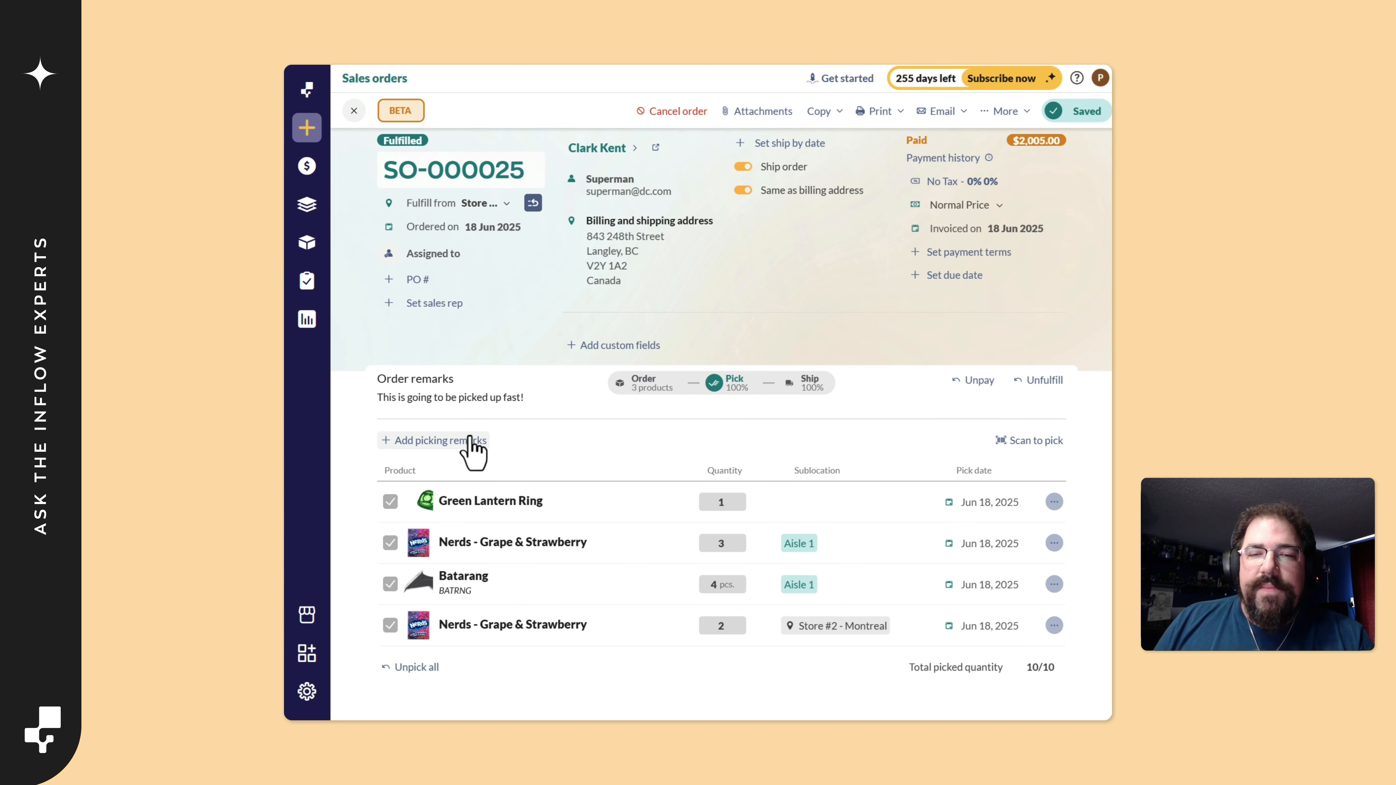
click(807, 383)
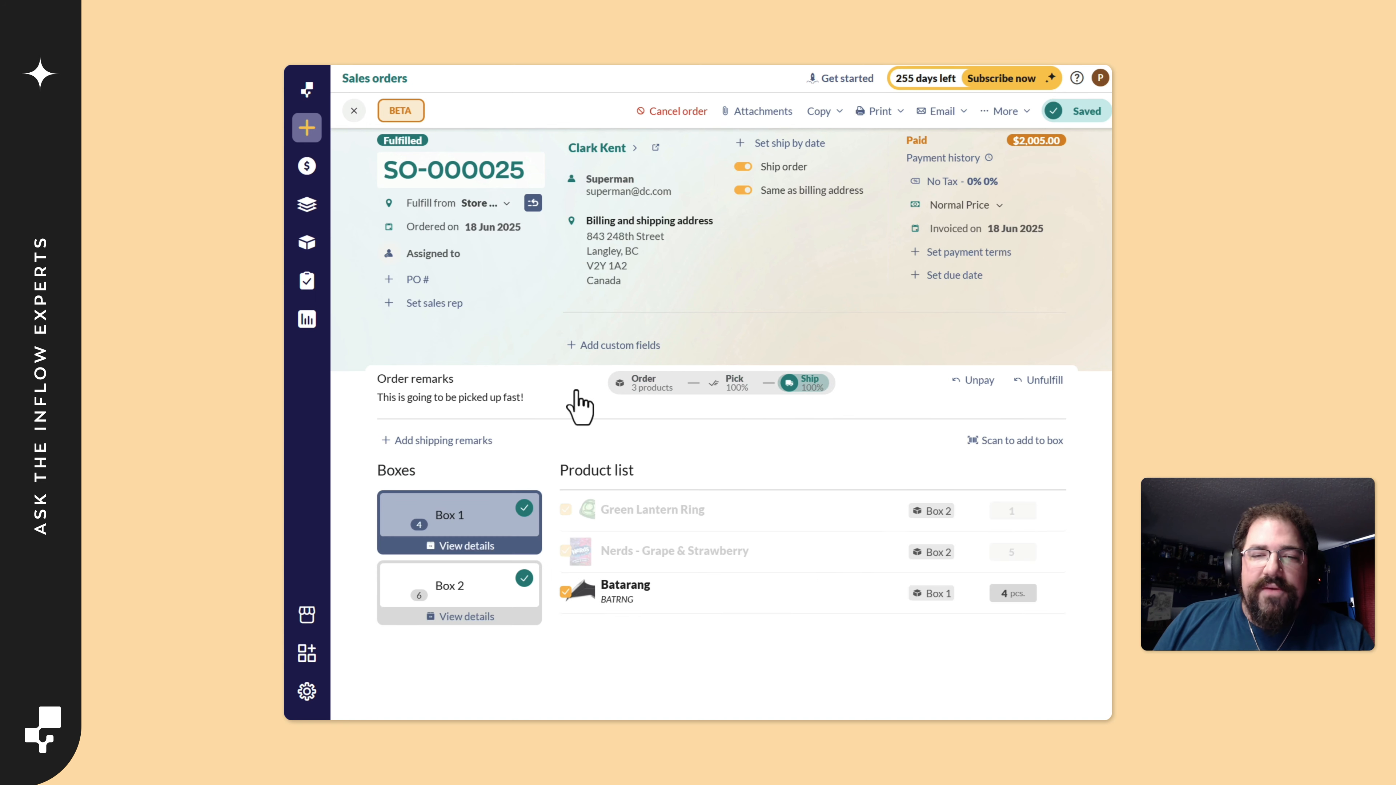
click(735, 386)
click(806, 387)
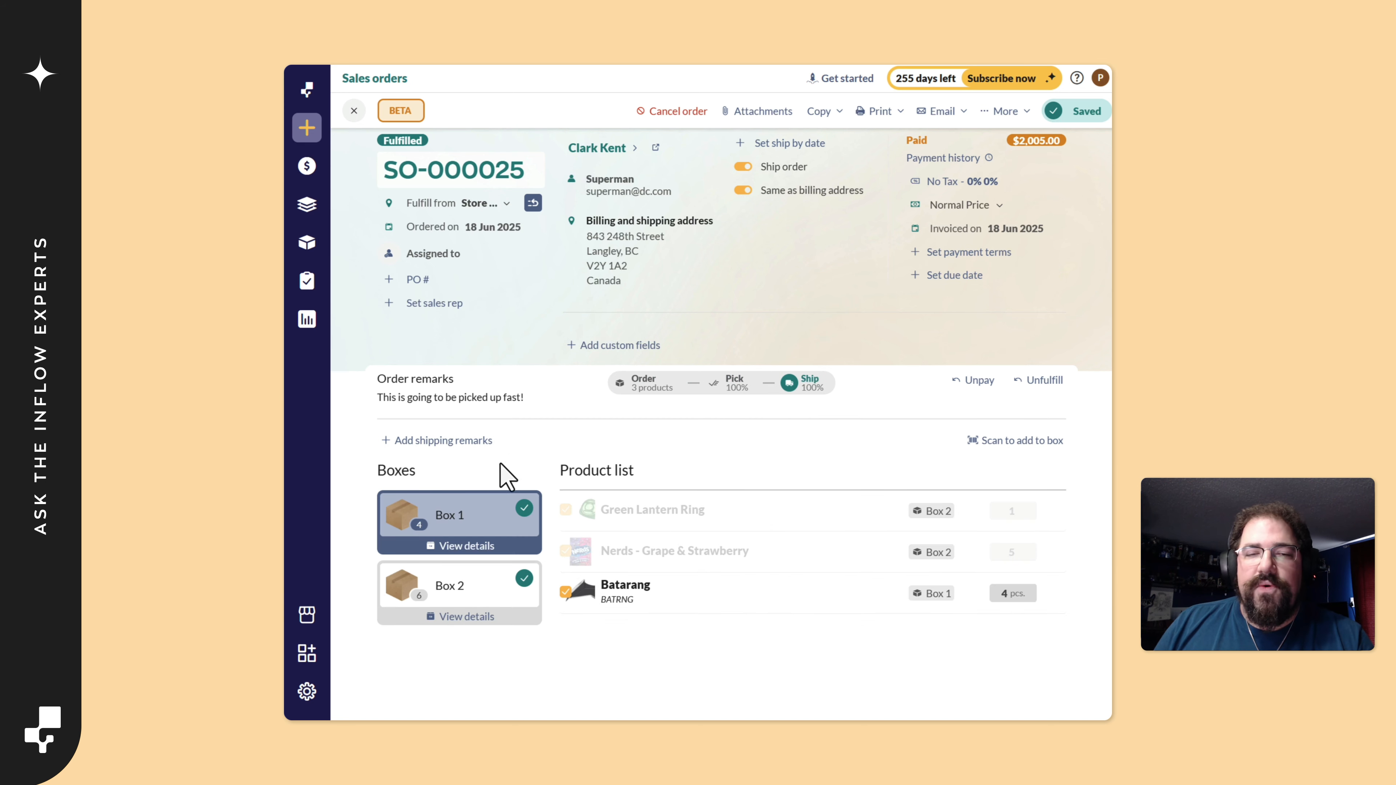
click(638, 387)
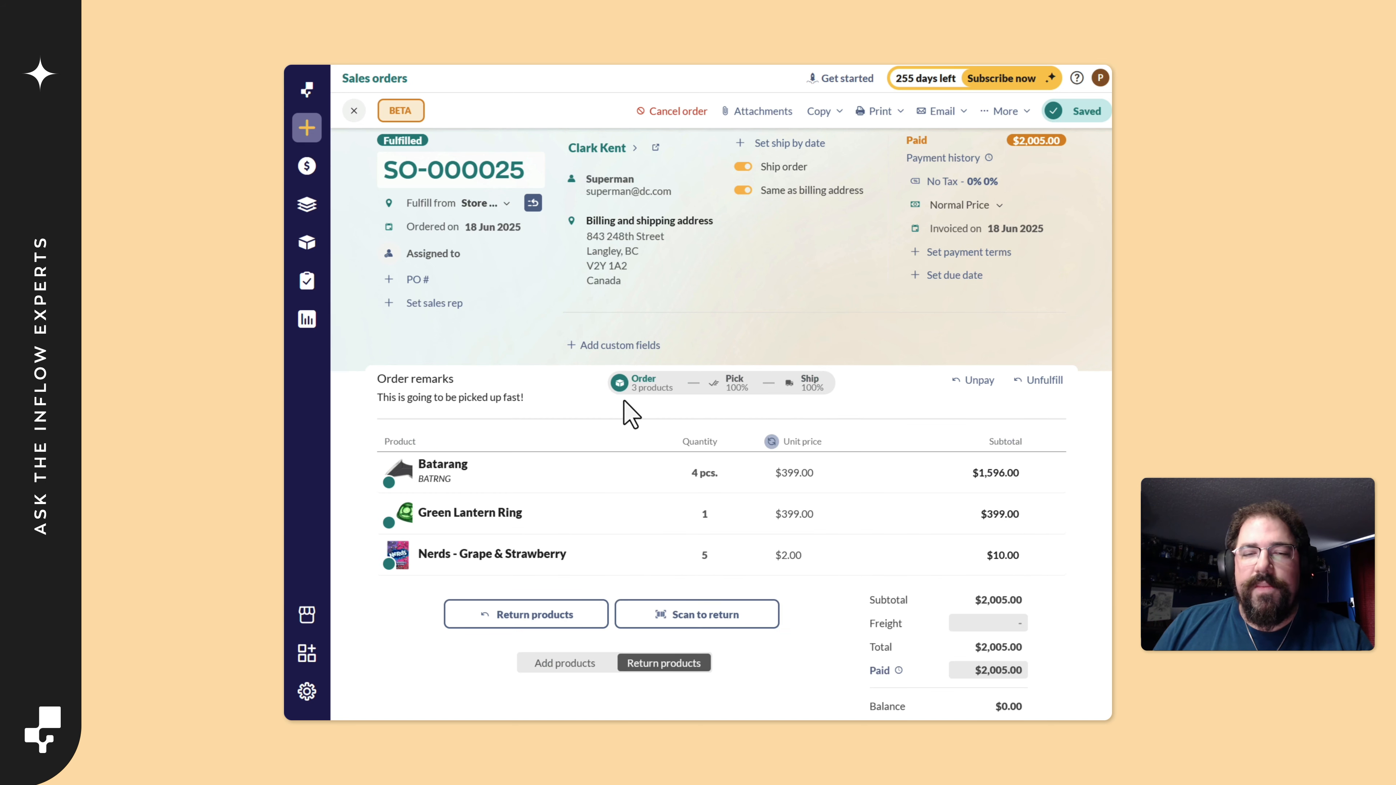
scroll(583, 409, down, 5)
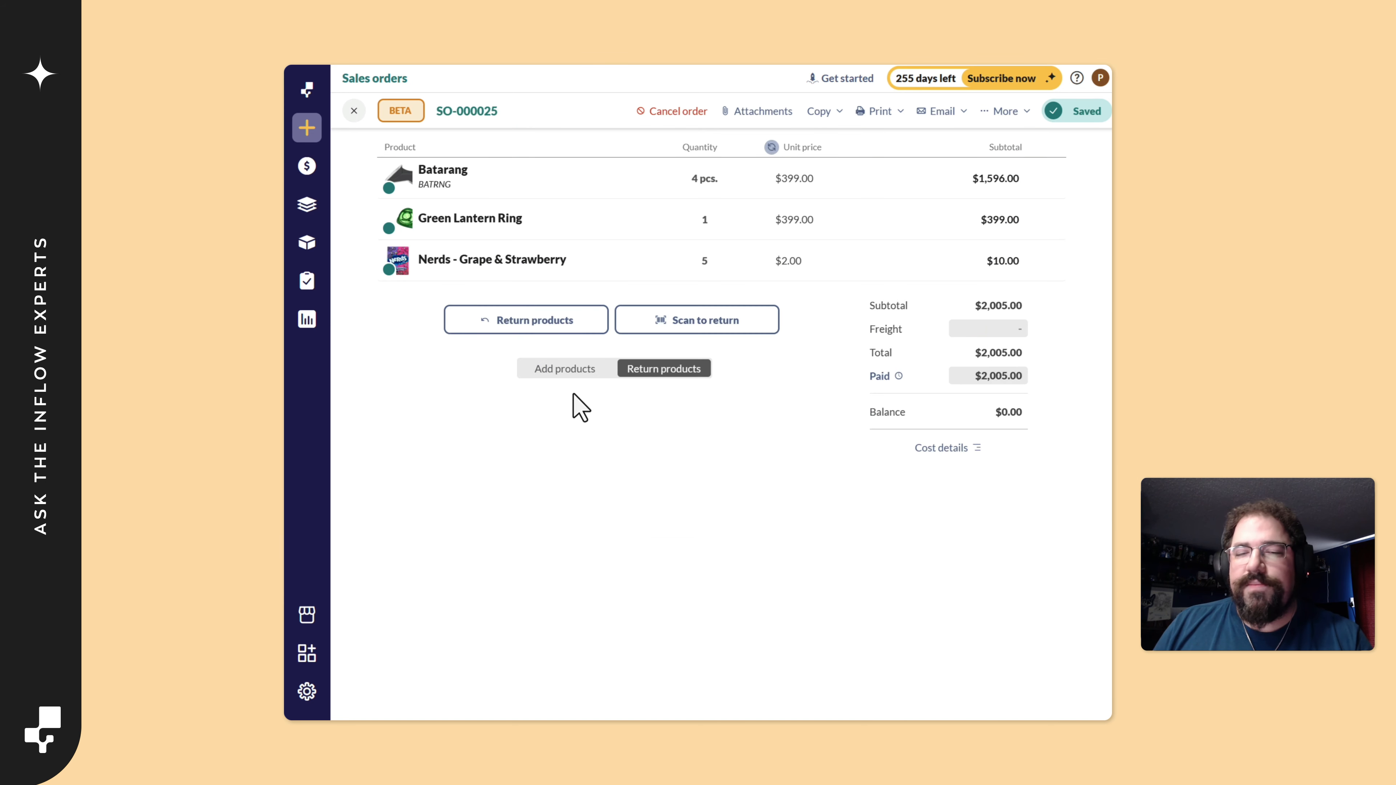
scroll(577, 405, up, 5)
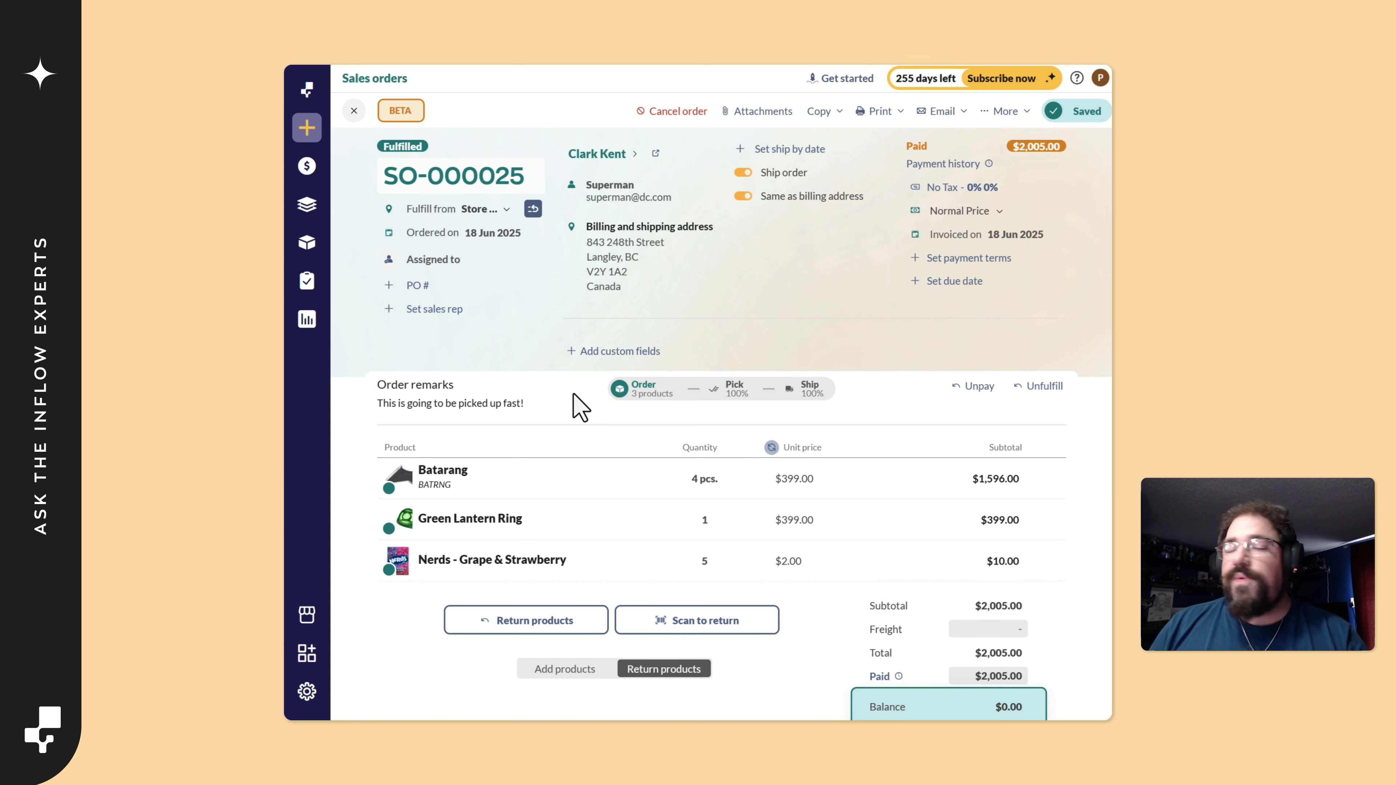